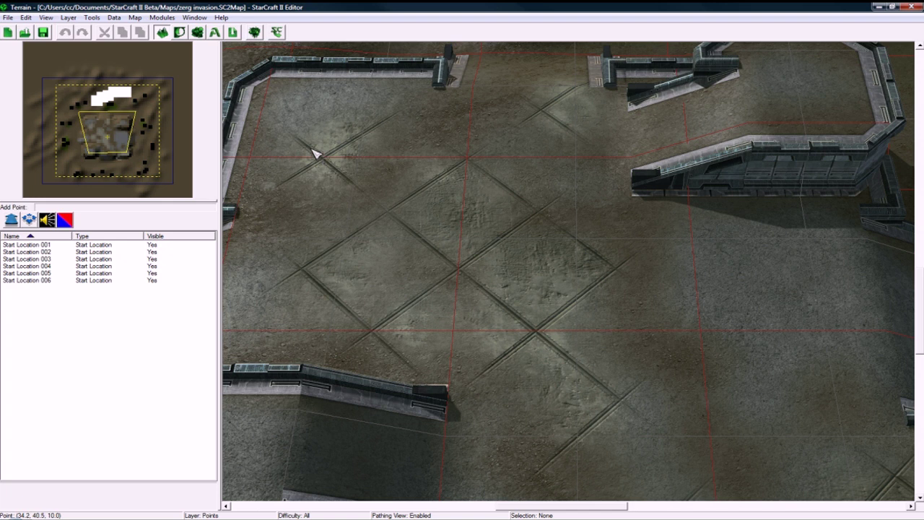
Open the Data editor and switch its data type to Units.
{"action": "key", "text": "Down"}
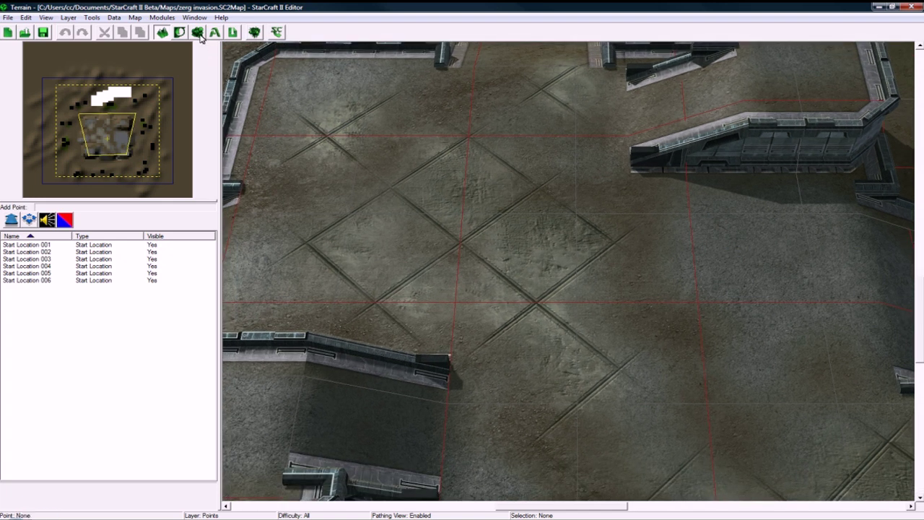
{"action": "left_click", "coordinate": [197, 33]}
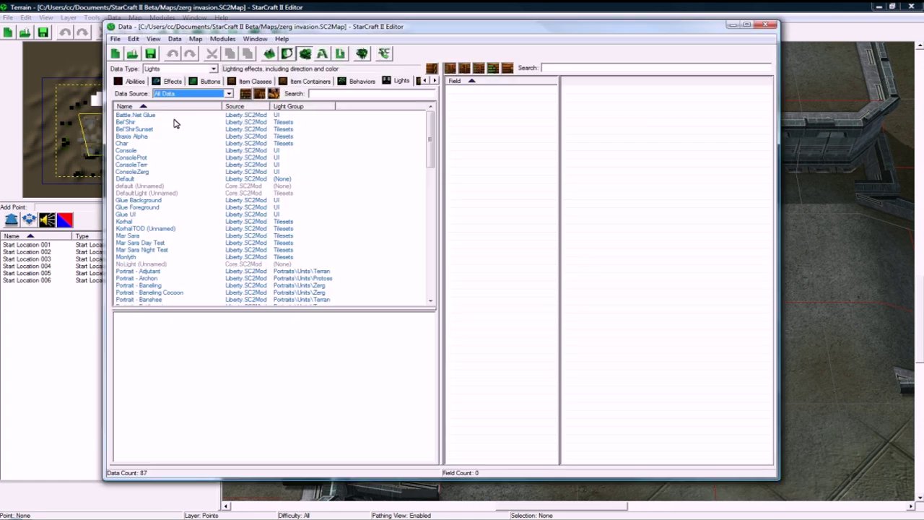
{"action": "left_click", "coordinate": [173, 68]}
{"action": "scroll", "coordinate": [177, 122], "scroll_direction": "up", "scroll_amount": 5}
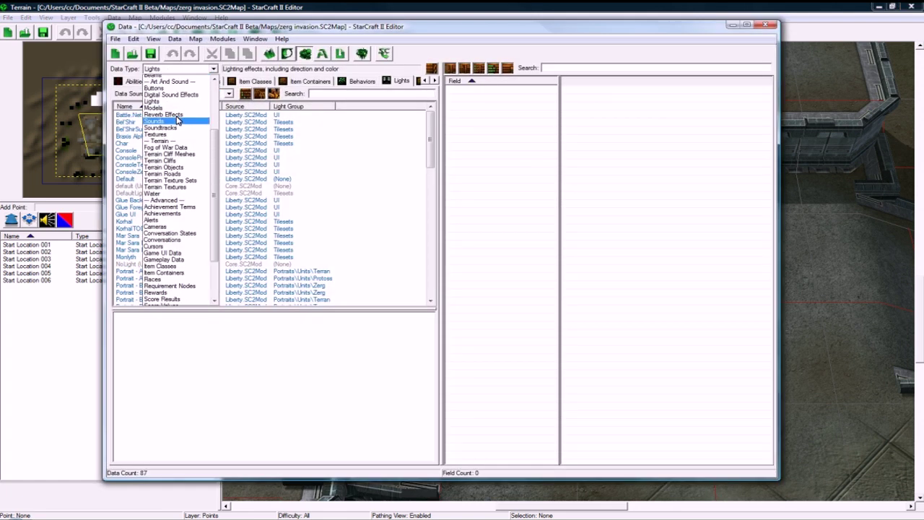
{"action": "scroll", "coordinate": [178, 125], "scroll_direction": "up", "scroll_amount": 1}
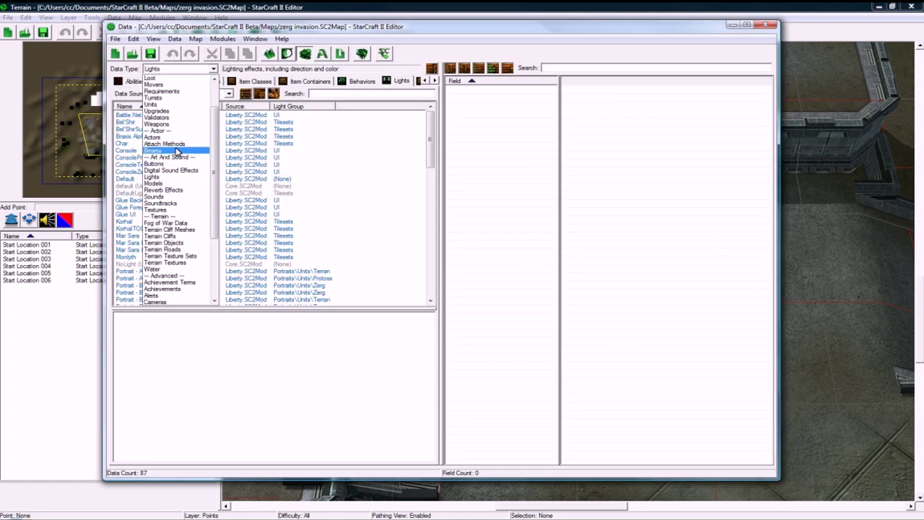
{"action": "left_click", "coordinate": [181, 108]}
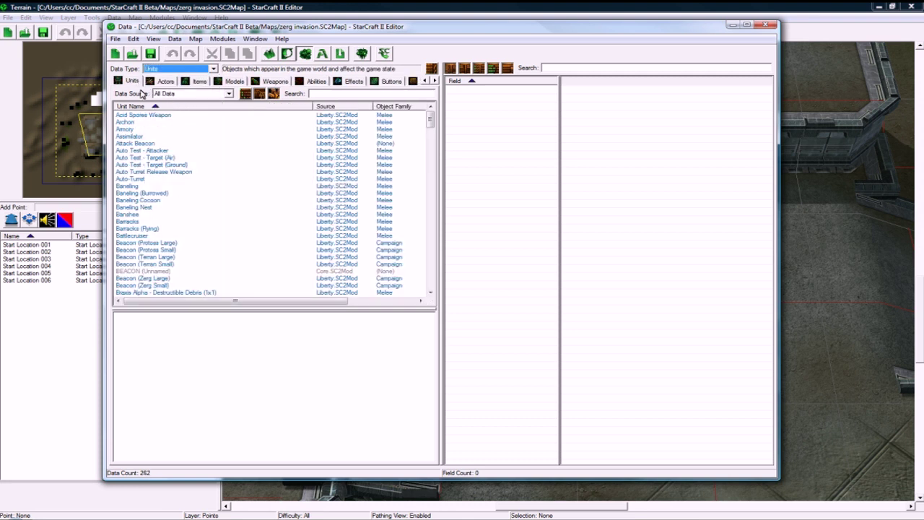
Duplicate the Armory unit with its default actors to create Armory Copy.
{"action": "left_click", "coordinate": [149, 129]}
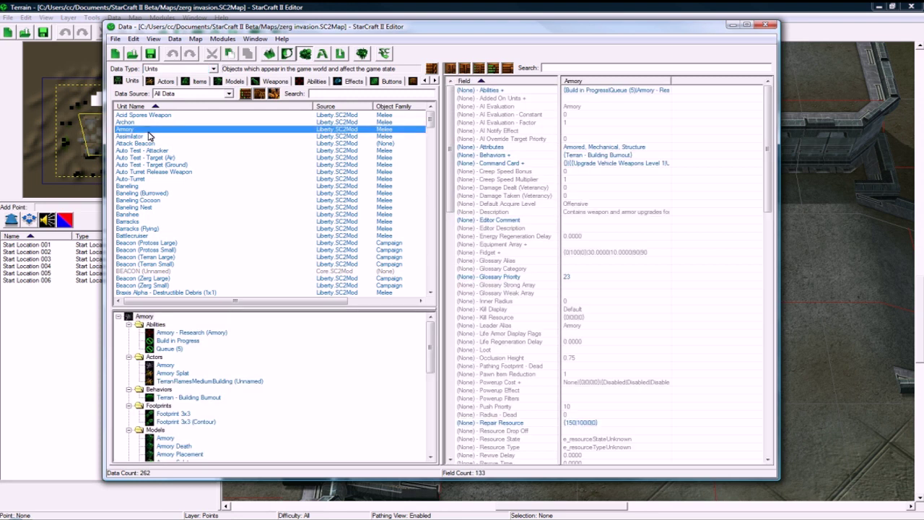
{"action": "right_click", "coordinate": [148, 135]}
{"action": "left_click", "coordinate": [176, 162]}
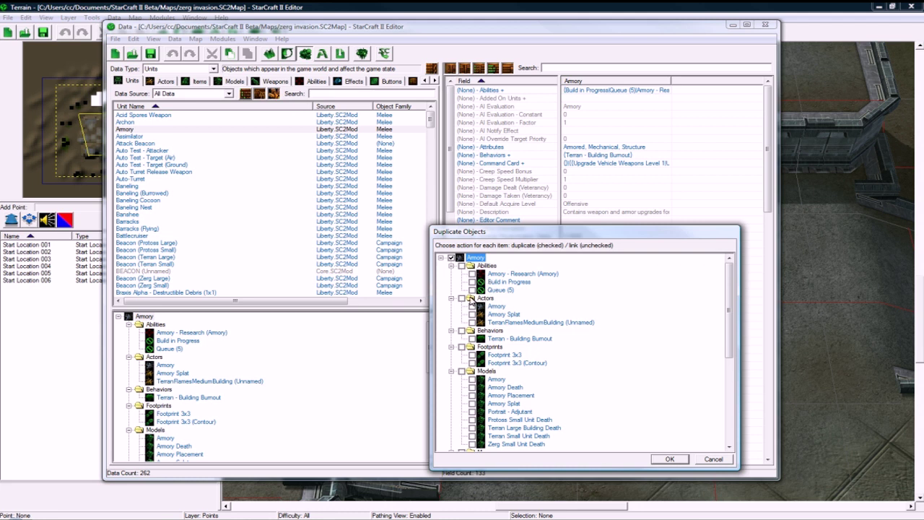
{"action": "scroll", "coordinate": [519, 355], "scroll_direction": "down", "scroll_amount": 7}
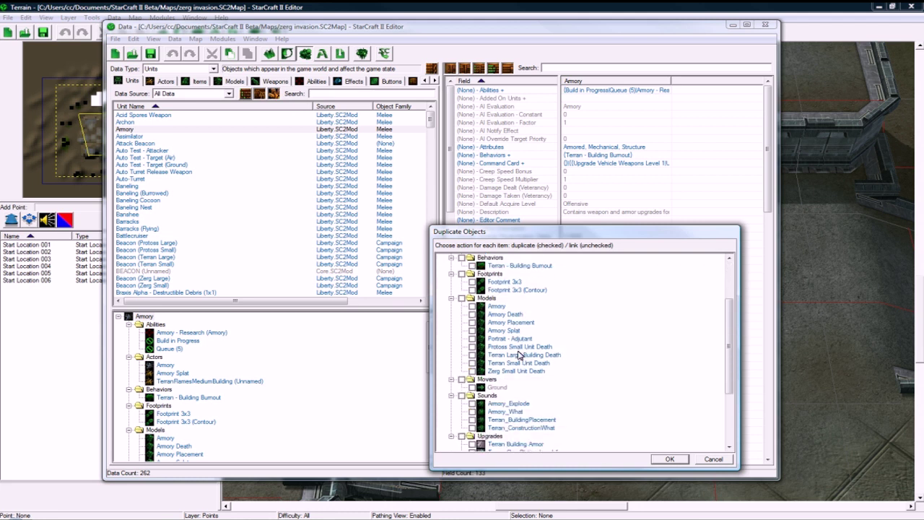
{"action": "scroll", "coordinate": [520, 355], "scroll_direction": "up", "scroll_amount": 3}
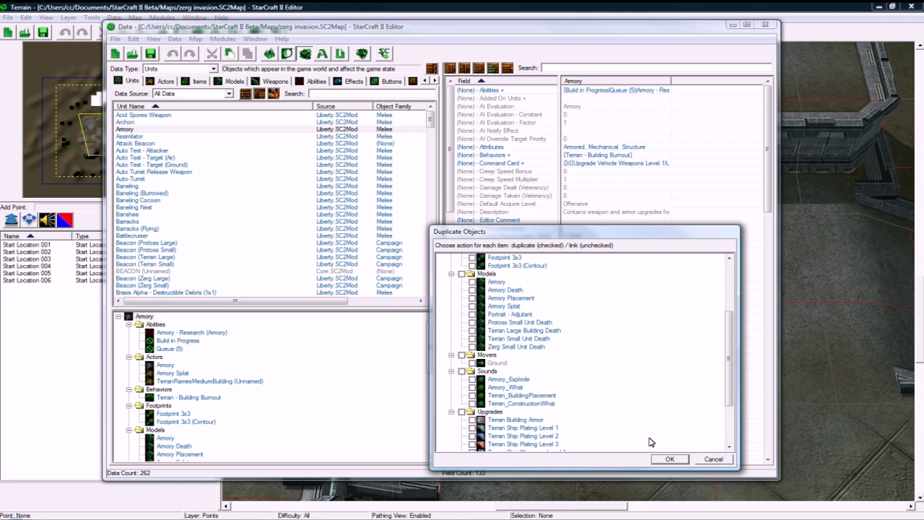
{"action": "left_click", "coordinate": [670, 459]}
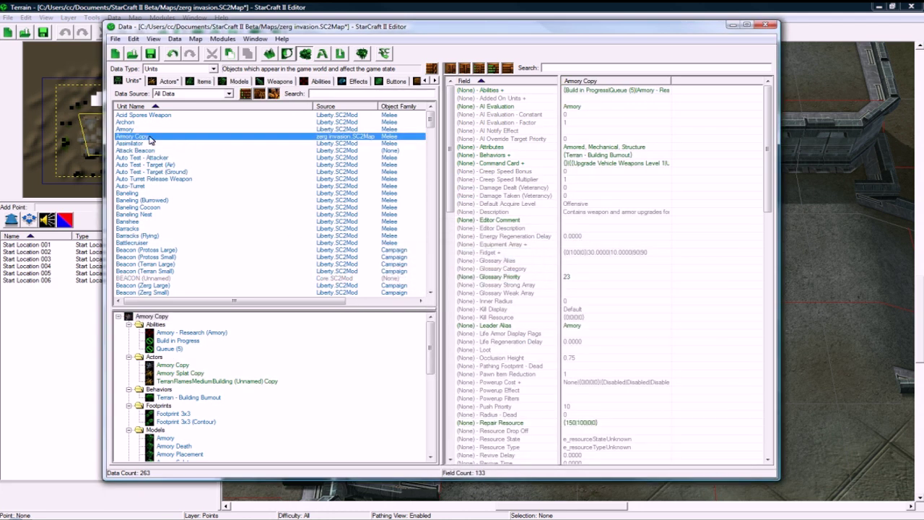
Change the copied unit's Stats - Name from Armory to 'Human Base'.
{"action": "left_click", "coordinate": [603, 208]}
{"action": "scroll", "coordinate": [613, 231], "scroll_direction": "down", "scroll_amount": 15}
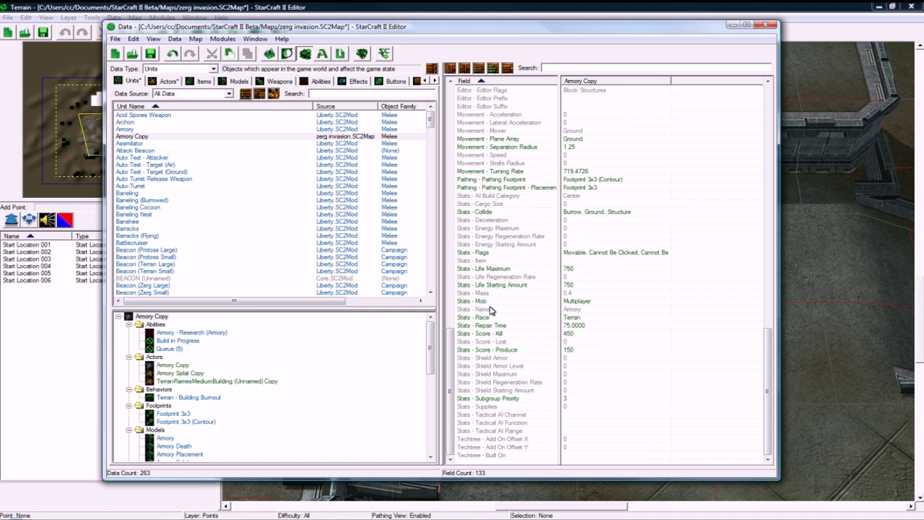
{"action": "double_click", "coordinate": [578, 310]}
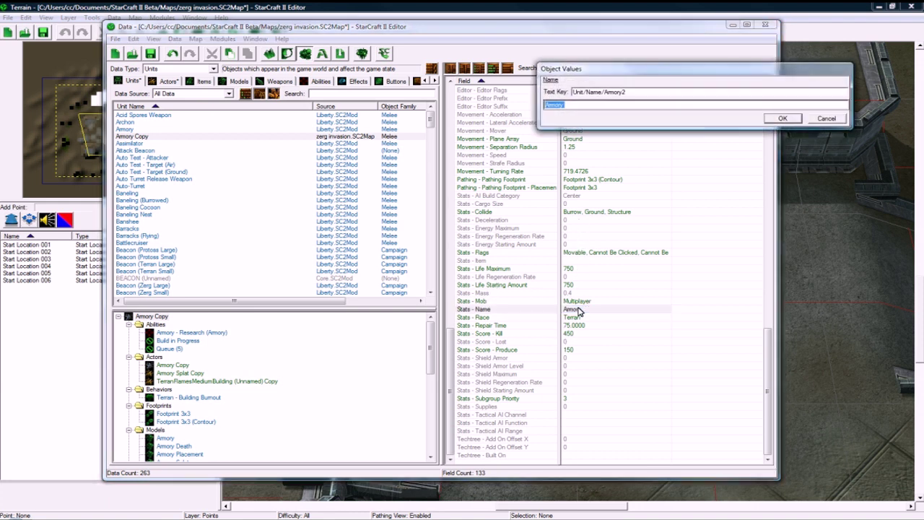
{"action": "type", "text": "Base"}
{"action": "key", "text": "Return"}
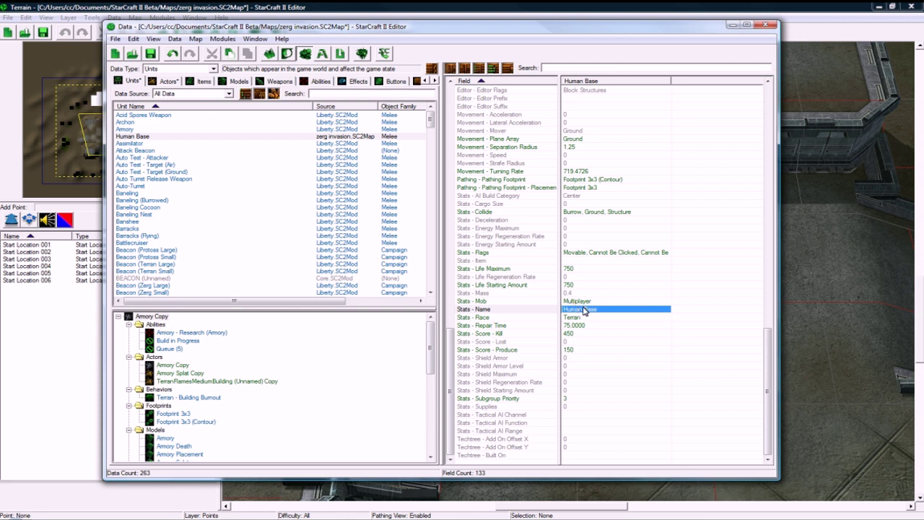
{"action": "scroll", "coordinate": [584, 309], "scroll_direction": "up", "scroll_amount": 20}
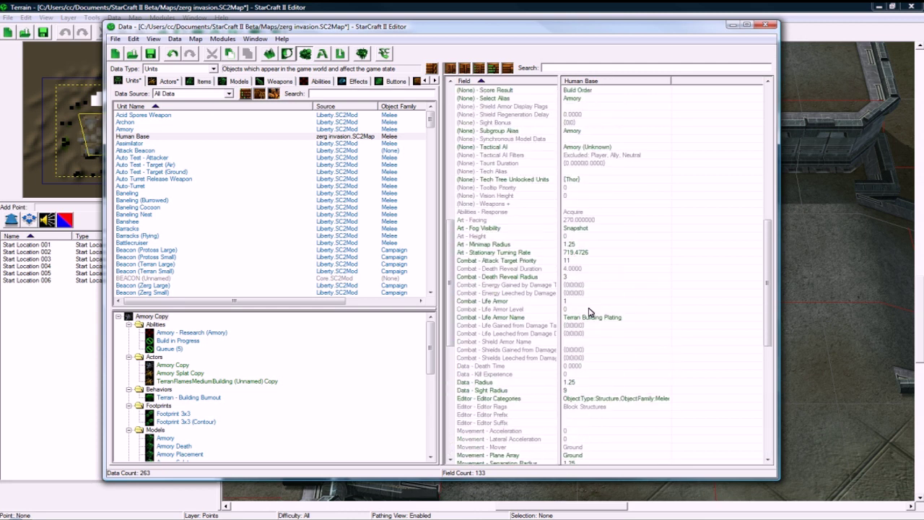
{"action": "scroll", "coordinate": [589, 311], "scroll_direction": "up", "scroll_amount": 10}
Clear Human Base's Abilities list, removing Build in Progress and Queue (5).
{"action": "double_click", "coordinate": [615, 91]}
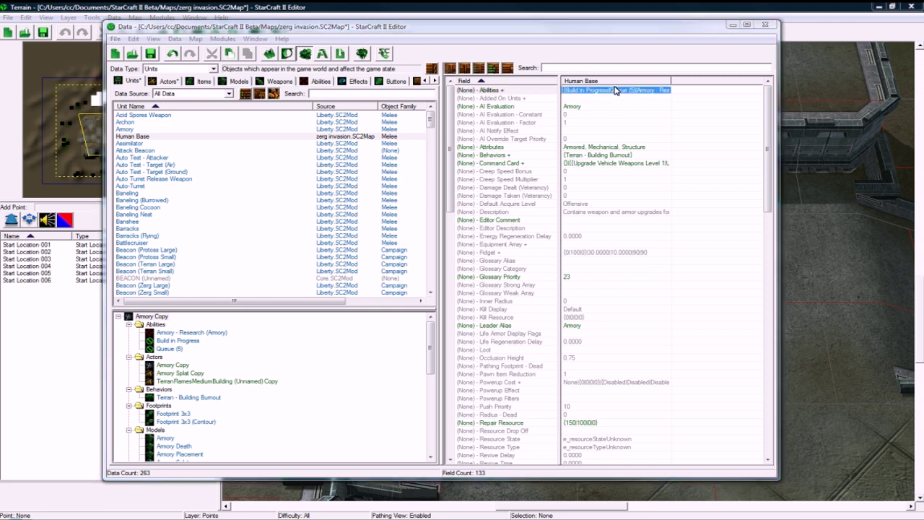
{"action": "left_click_drag", "start_coordinate": [616, 91], "coordinate": [652, 92]}
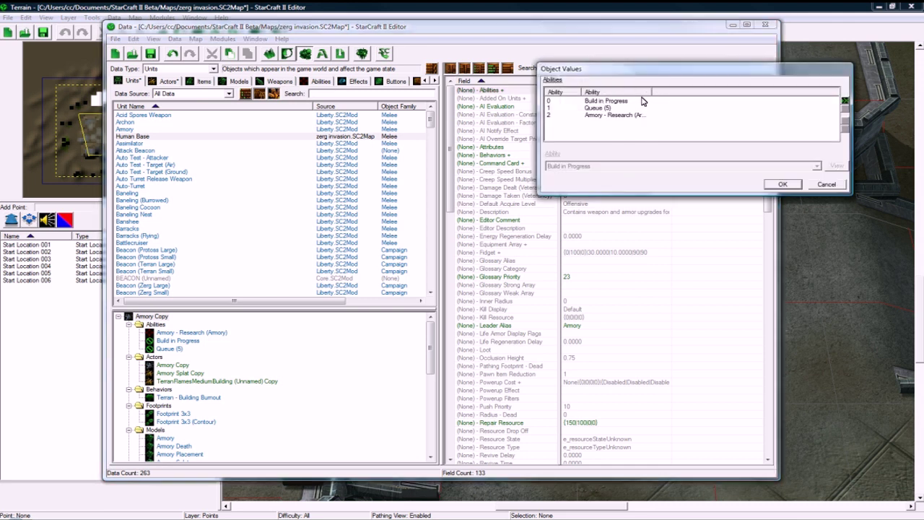
{"action": "left_click", "coordinate": [627, 101]}
{"action": "left_click", "coordinate": [846, 108]}
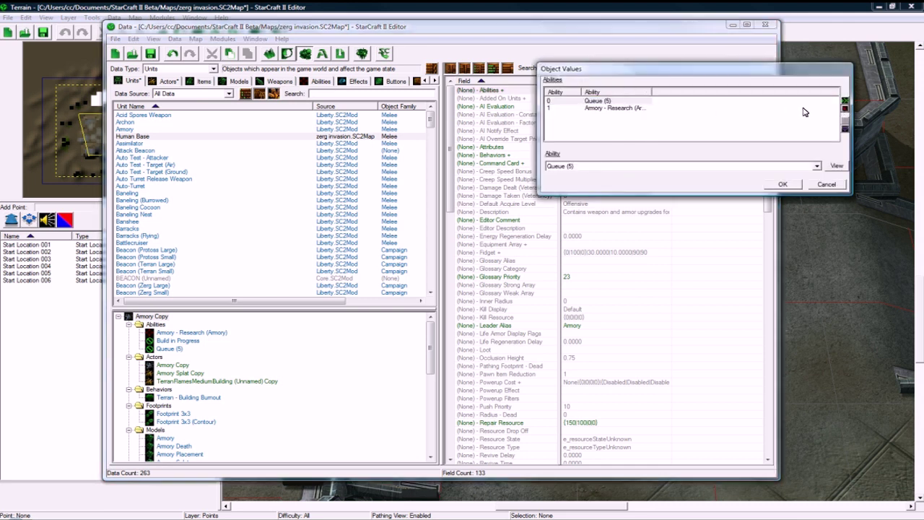
{"action": "left_click", "coordinate": [845, 108]}
{"action": "left_click", "coordinate": [846, 109]}
{"action": "left_click", "coordinate": [782, 184]}
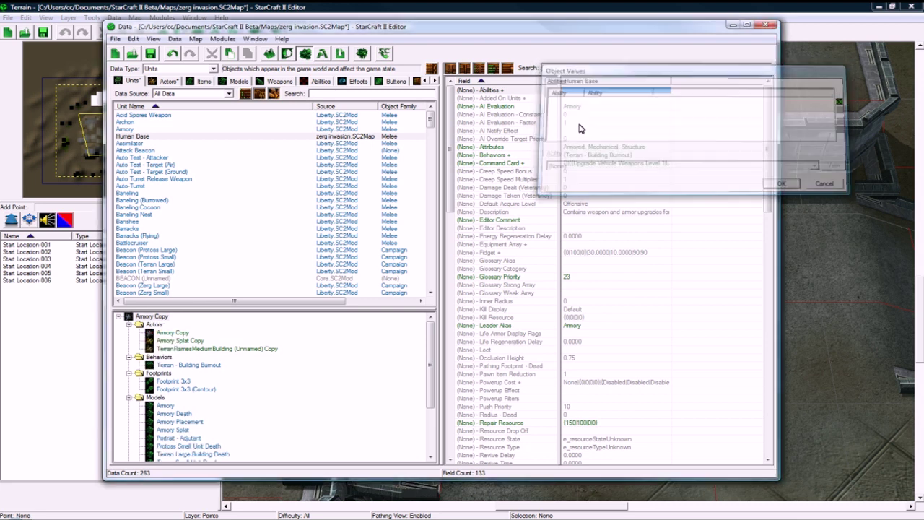
Remove the Terran - Building Burnout behavior from Human Base.
{"action": "double_click", "coordinate": [599, 157]}
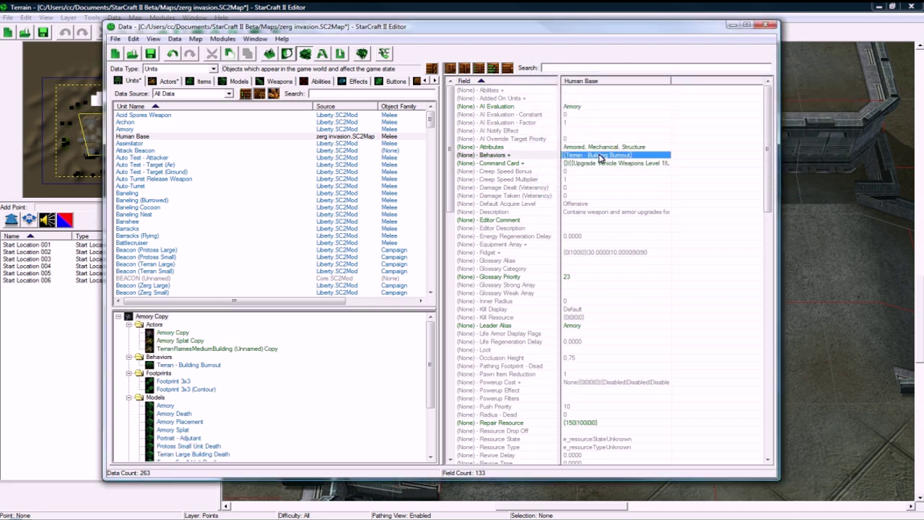
{"action": "left_click", "coordinate": [611, 101]}
{"action": "left_click", "coordinate": [846, 109]}
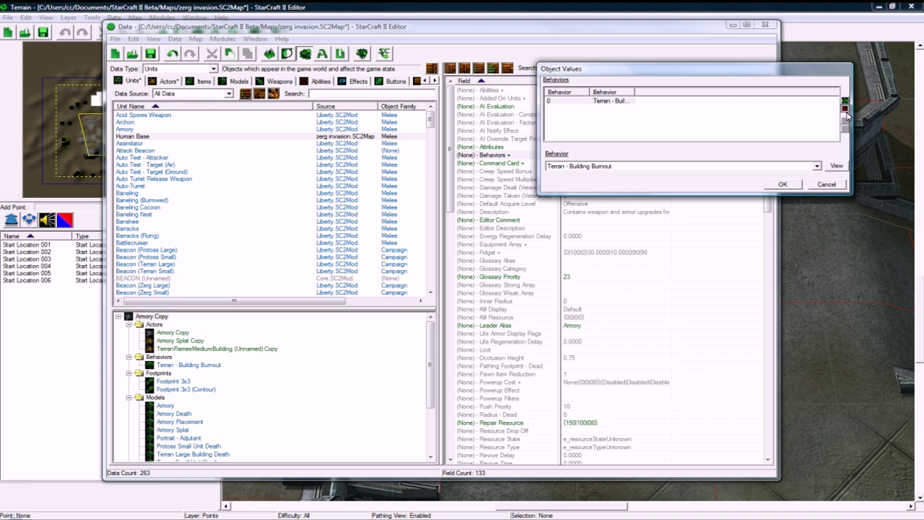
{"action": "left_click", "coordinate": [782, 184]}
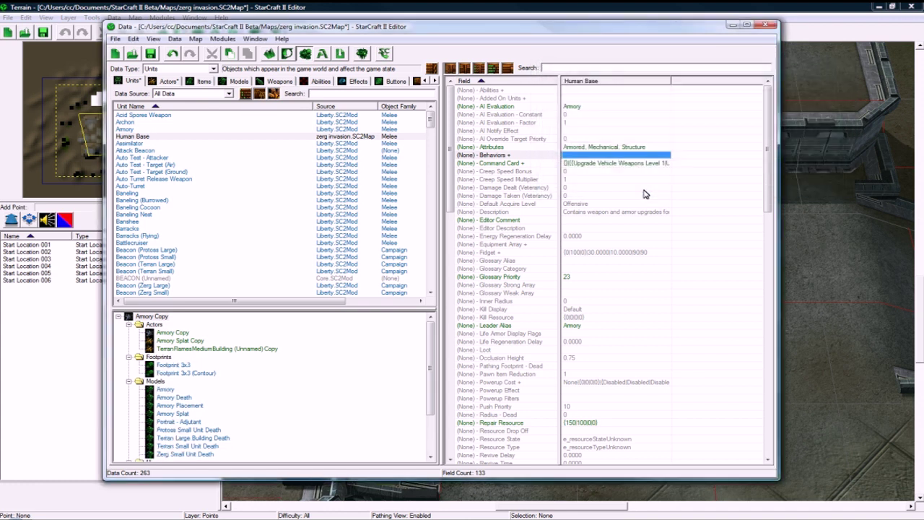
Leave the command card unchanged and browse down to the Life Regeneration Rate field.
{"action": "double_click", "coordinate": [608, 164]}
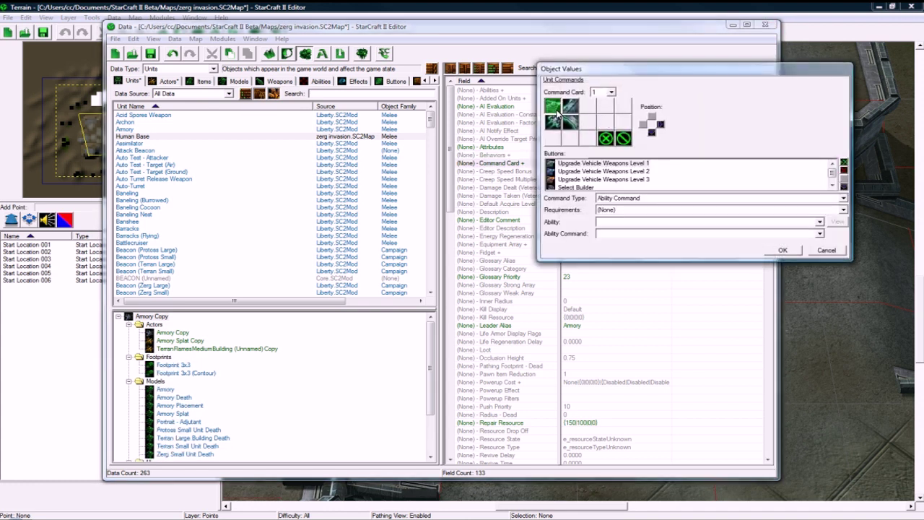
{"action": "left_click", "coordinate": [824, 250]}
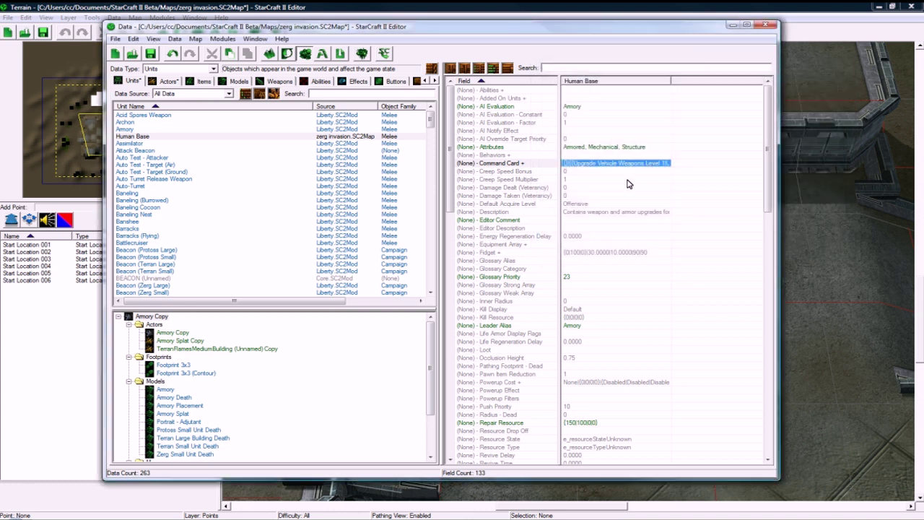
{"action": "left_click", "coordinate": [619, 180]}
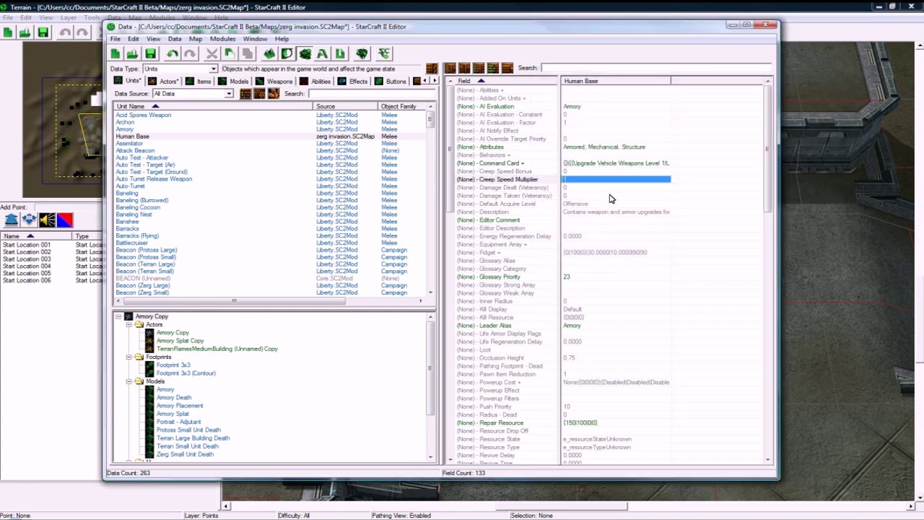
{"action": "scroll", "coordinate": [605, 216], "scroll_direction": "down", "scroll_amount": 3}
{"action": "scroll", "coordinate": [605, 218], "scroll_direction": "down", "scroll_amount": 7}
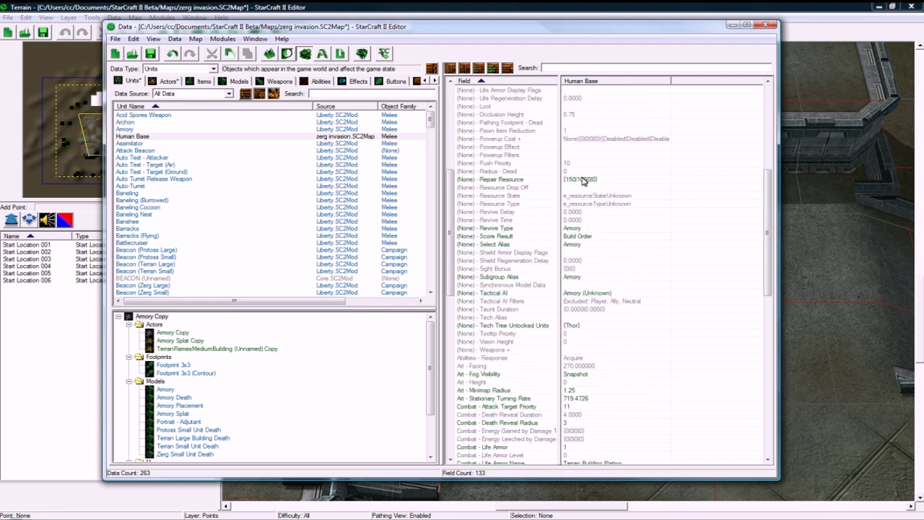
{"action": "scroll", "coordinate": [583, 180], "scroll_direction": "down", "scroll_amount": 4}
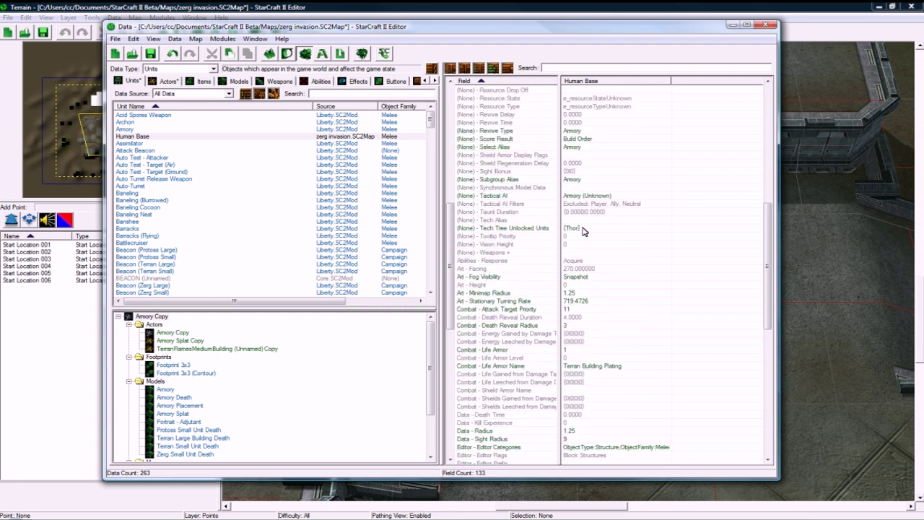
{"action": "scroll", "coordinate": [584, 288], "scroll_direction": "down", "scroll_amount": 5}
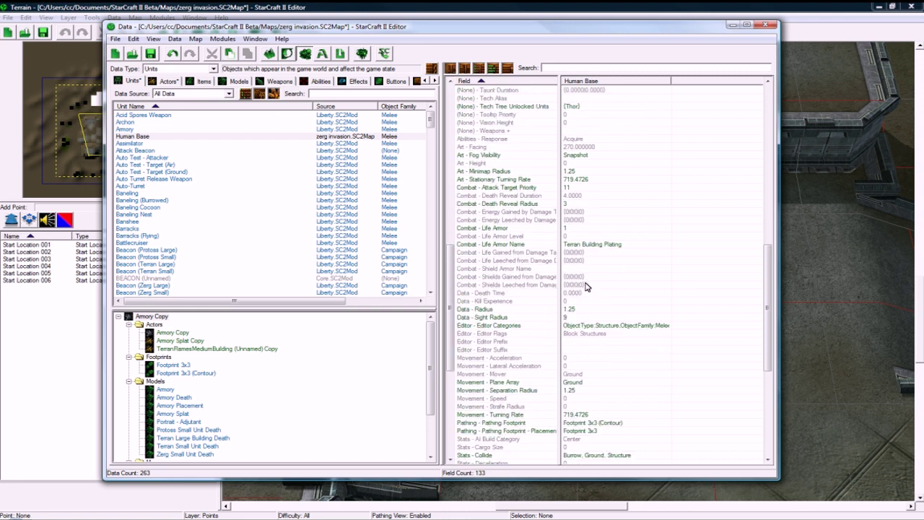
{"action": "scroll", "coordinate": [584, 287], "scroll_direction": "down", "scroll_amount": 10}
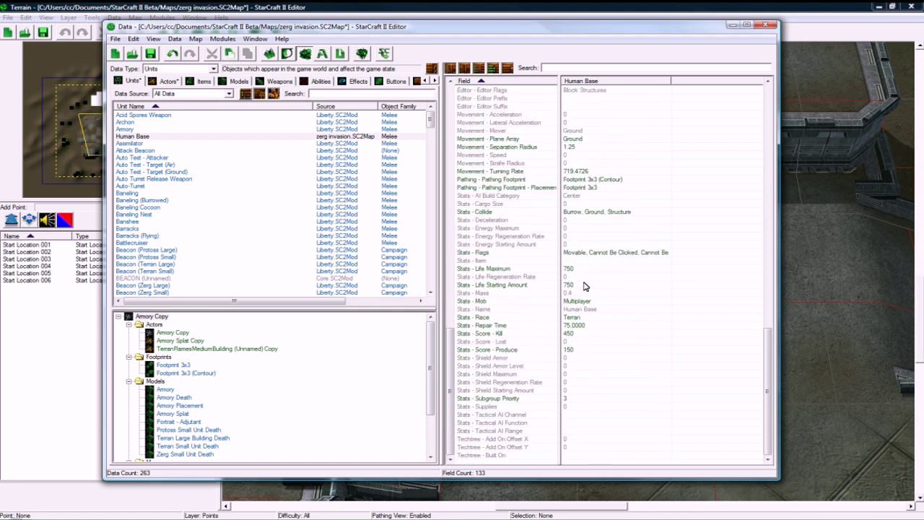
{"action": "left_click", "coordinate": [582, 277]}
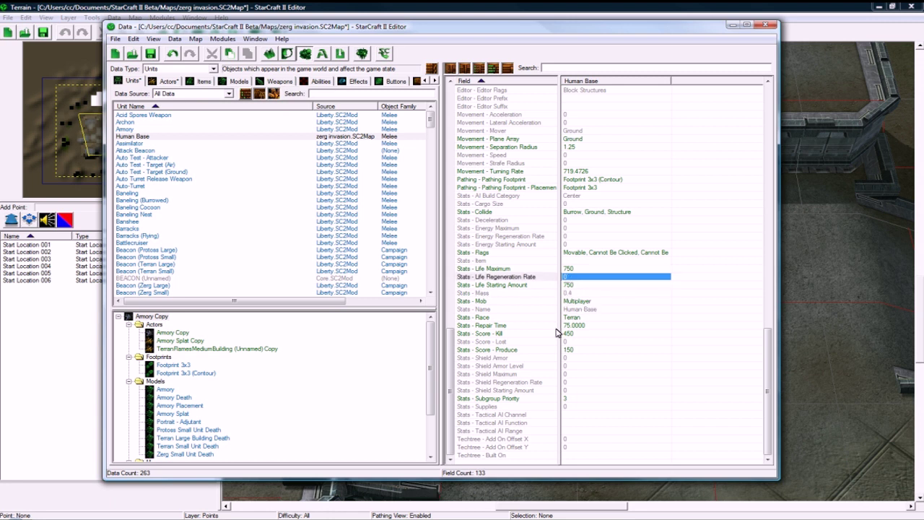
Set the Armory Copy actor's unitName token value to Human Base.
{"action": "left_click", "coordinate": [180, 334]}
{"action": "left_click", "coordinate": [580, 90]}
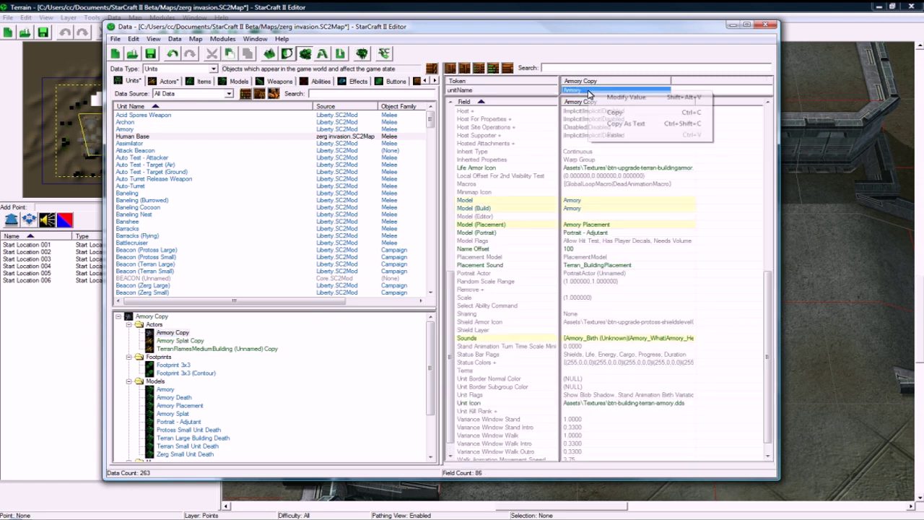
{"action": "right_click", "coordinate": [593, 92]}
{"action": "left_click", "coordinate": [615, 97]}
{"action": "left_click", "coordinate": [151, 26]}
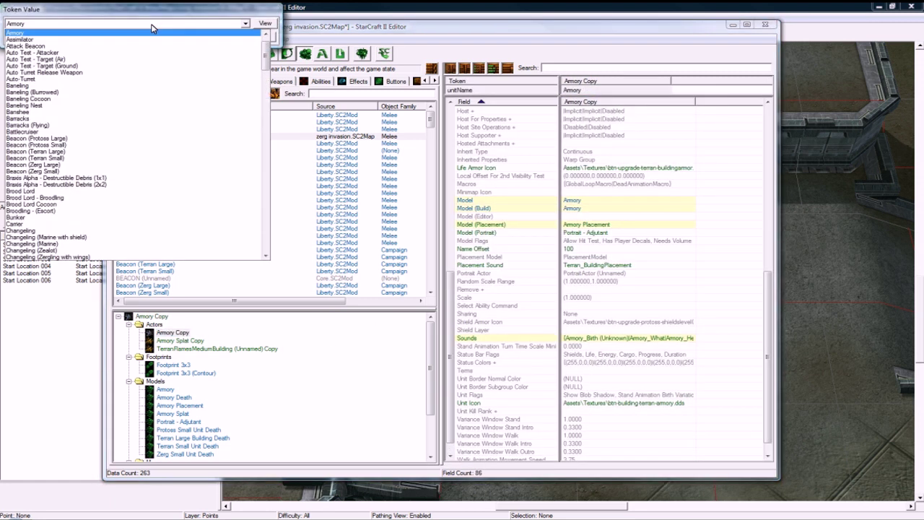
{"action": "scroll", "coordinate": [145, 41], "scroll_direction": "down", "scroll_amount": 15}
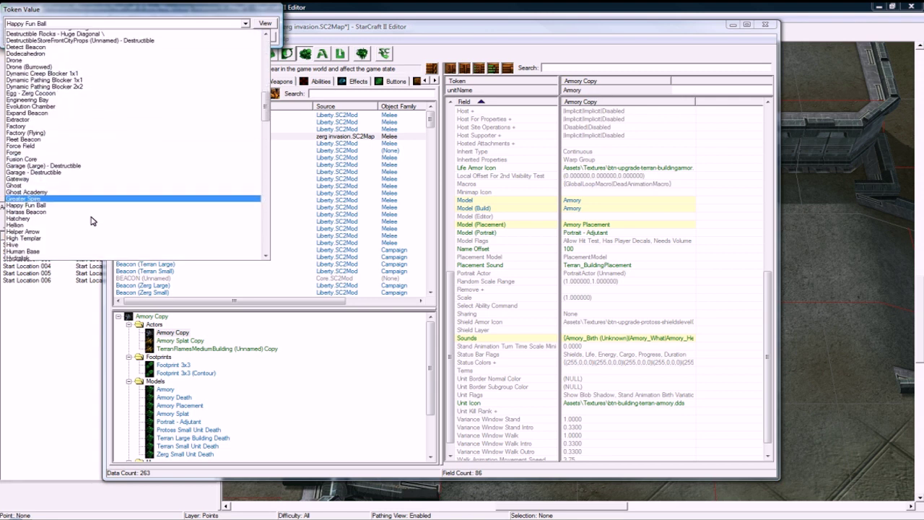
{"action": "left_click", "coordinate": [91, 190]}
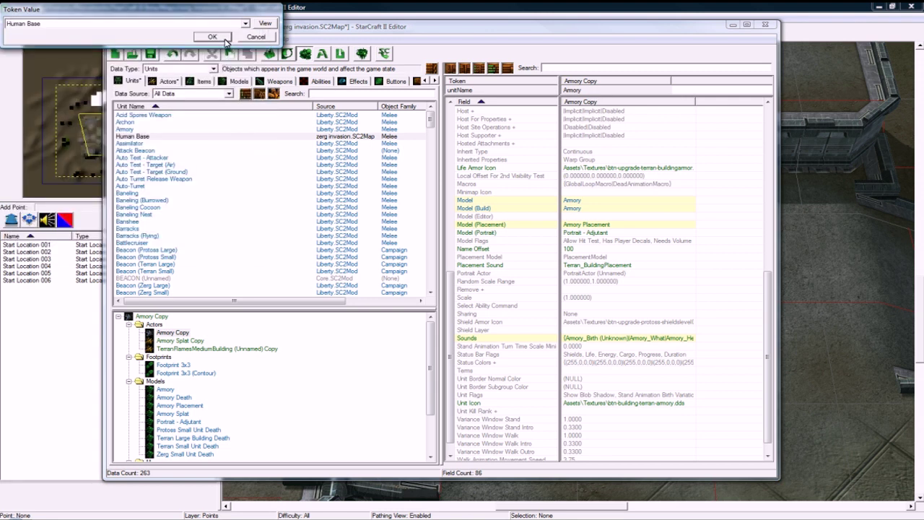
{"action": "left_click", "coordinate": [222, 38]}
Set the Armory Splat Copy actor's Unit Name token to Human Base.
{"action": "left_click", "coordinate": [189, 341]}
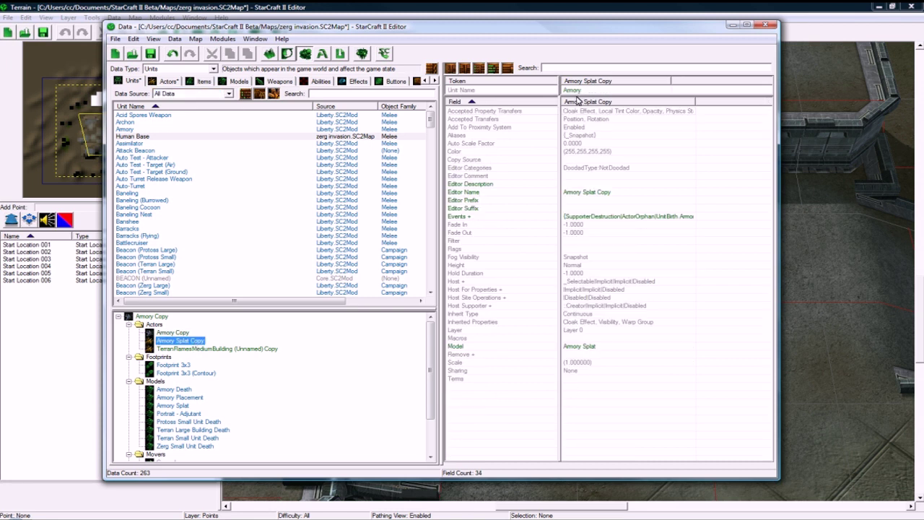
{"action": "right_click", "coordinate": [580, 90]}
{"action": "left_click", "coordinate": [591, 97]}
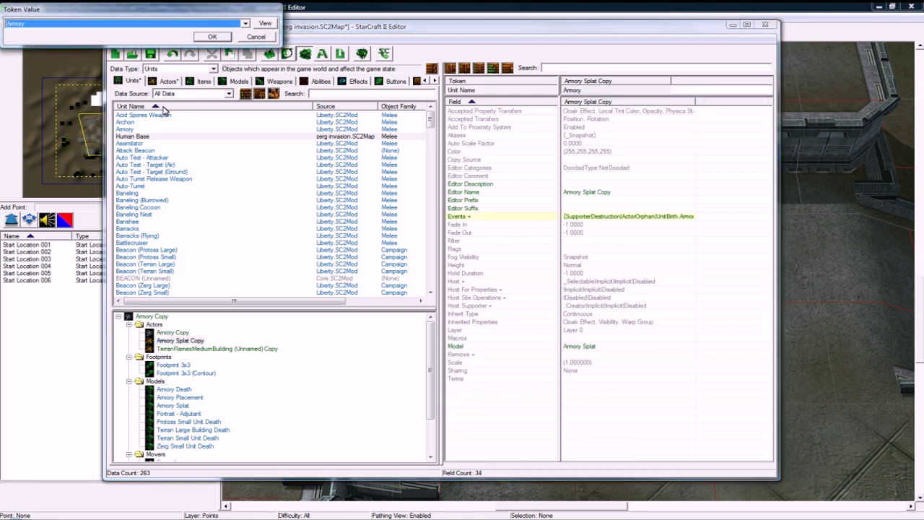
{"action": "left_click", "coordinate": [143, 26]}
{"action": "scroll", "coordinate": [72, 144], "scroll_direction": "down", "scroll_amount": 5}
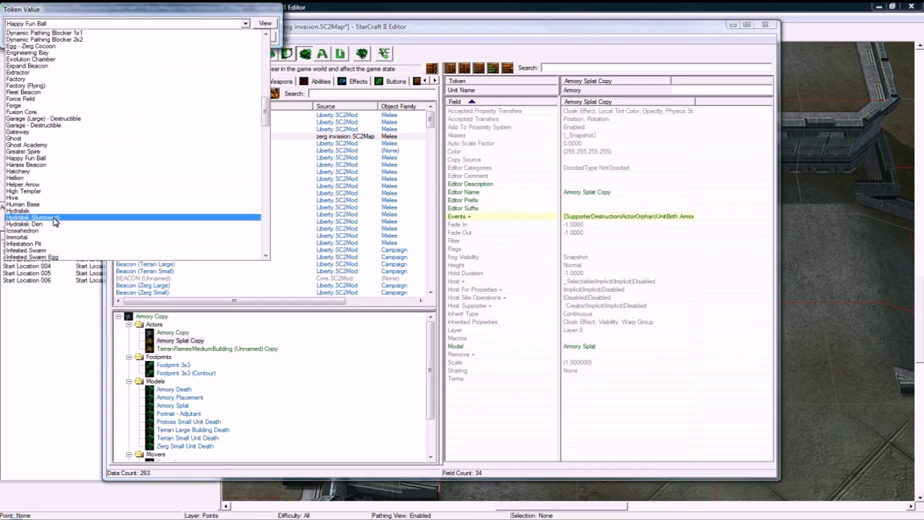
{"action": "left_click", "coordinate": [29, 204]}
{"action": "left_click", "coordinate": [212, 37]}
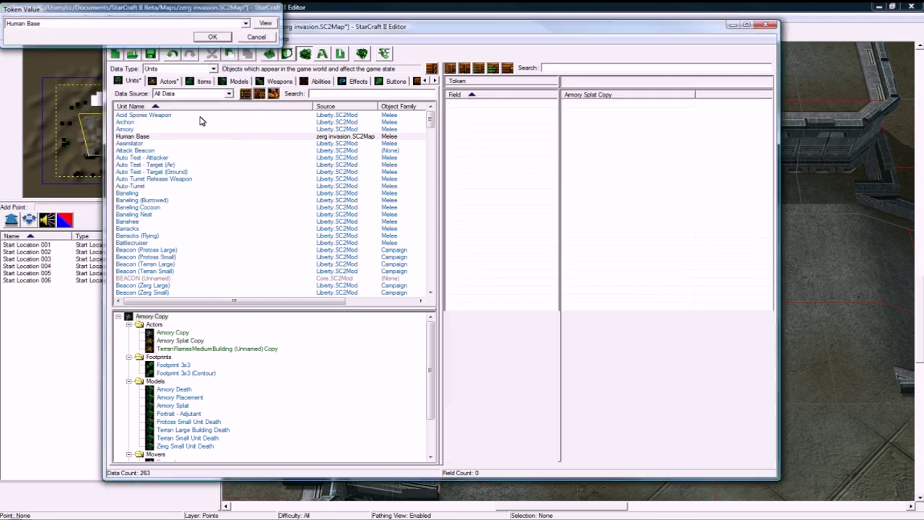
Return to the Armory Copy actor and inspect its Model field.
{"action": "left_click", "coordinate": [209, 350]}
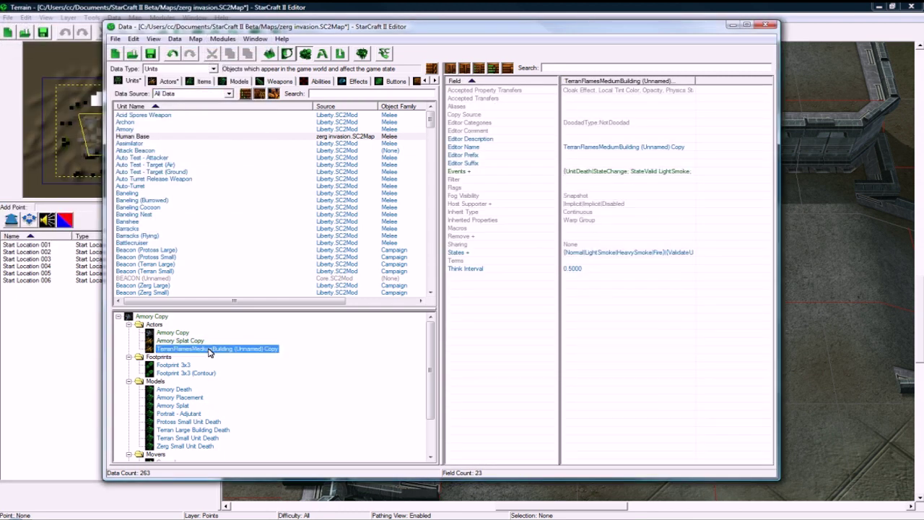
{"action": "left_click", "coordinate": [177, 333]}
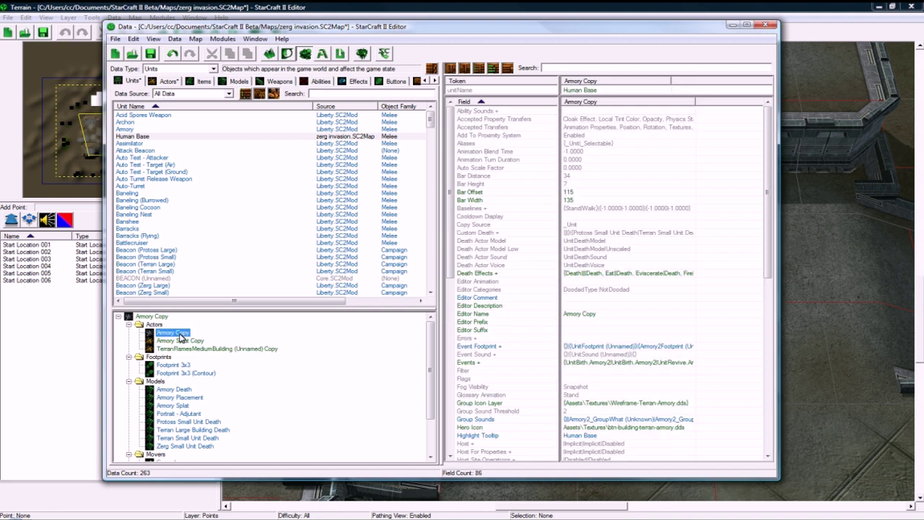
{"action": "left_click", "coordinate": [695, 304]}
{"action": "scroll", "coordinate": [694, 305], "scroll_direction": "down", "scroll_amount": 14}
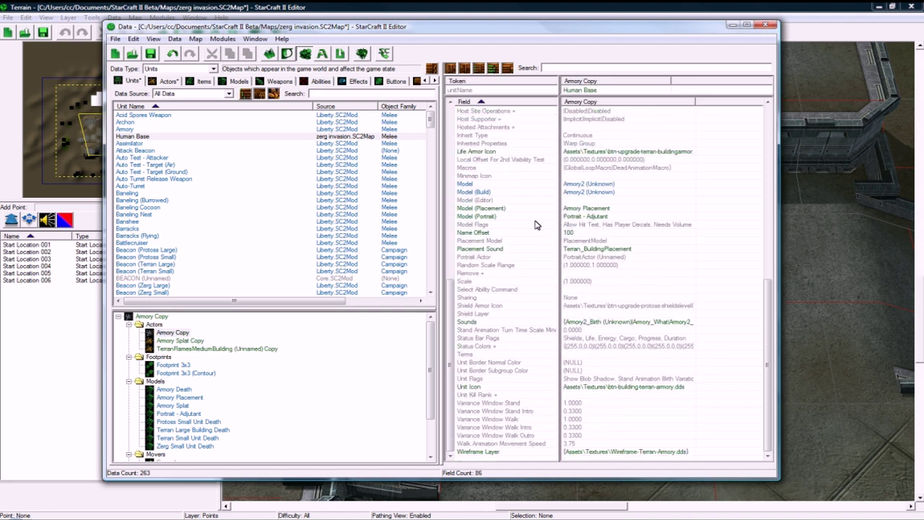
{"action": "left_click", "coordinate": [583, 187]}
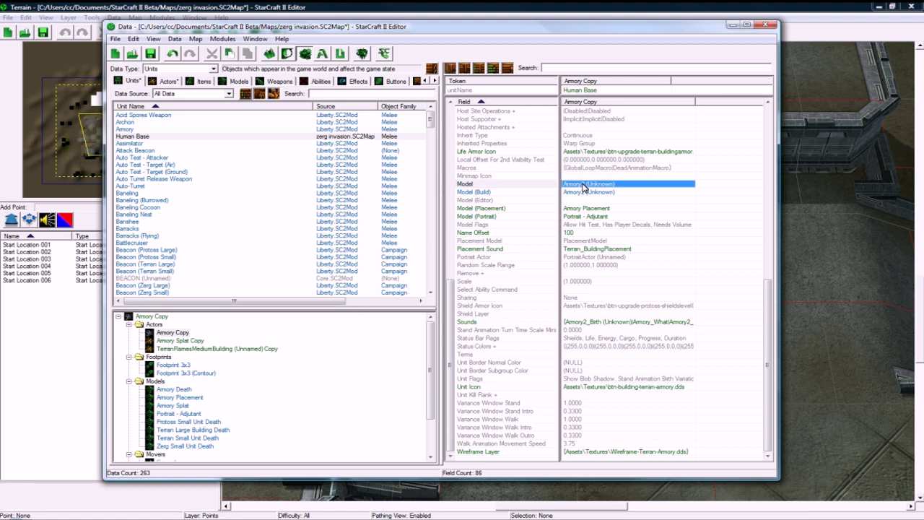
Copy the Model value from the original Armory actor.
{"action": "left_click", "coordinate": [137, 129]}
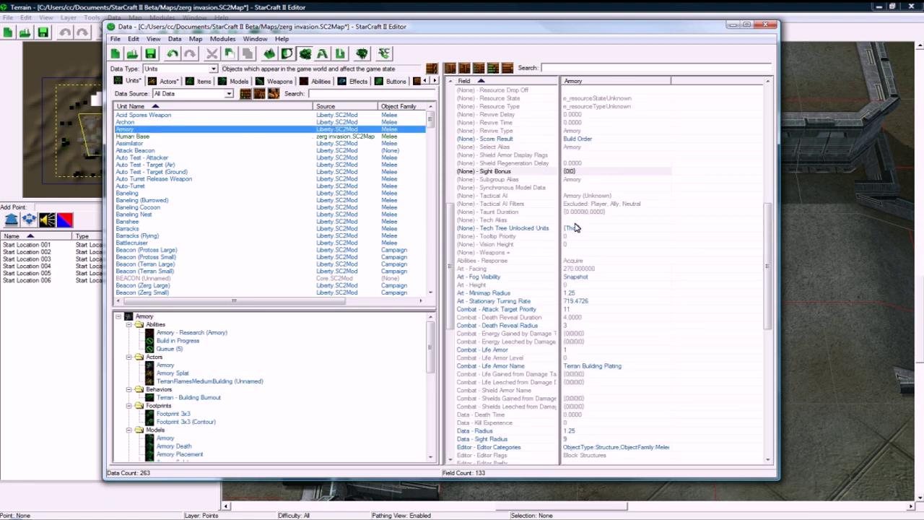
{"action": "left_click", "coordinate": [583, 246]}
{"action": "scroll", "coordinate": [587, 259], "scroll_direction": "down", "scroll_amount": 8}
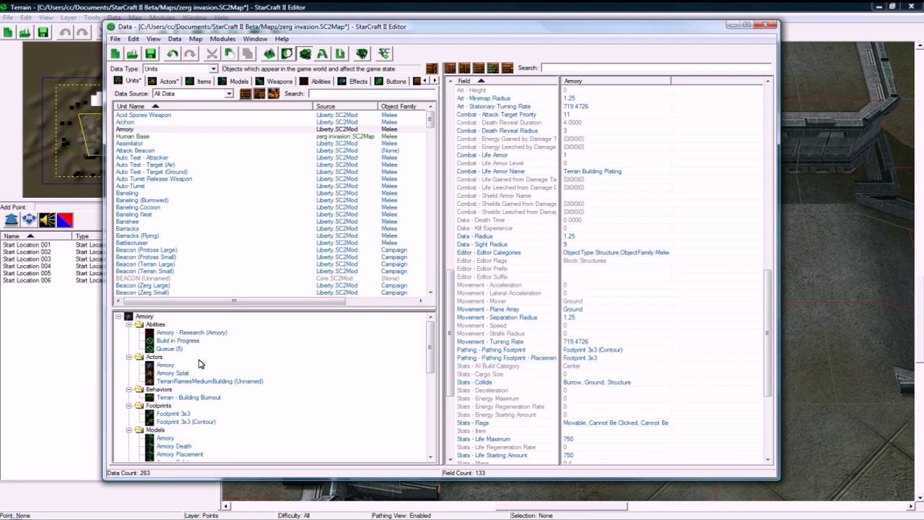
{"action": "left_click", "coordinate": [165, 365]}
{"action": "left_click", "coordinate": [608, 281]}
{"action": "scroll", "coordinate": [606, 298], "scroll_direction": "down", "scroll_amount": 1}
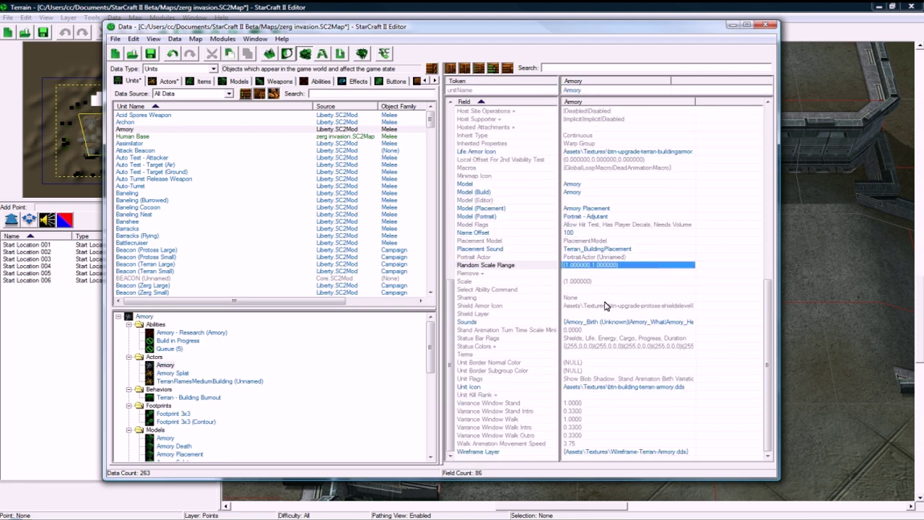
{"action": "left_click", "coordinate": [590, 185]}
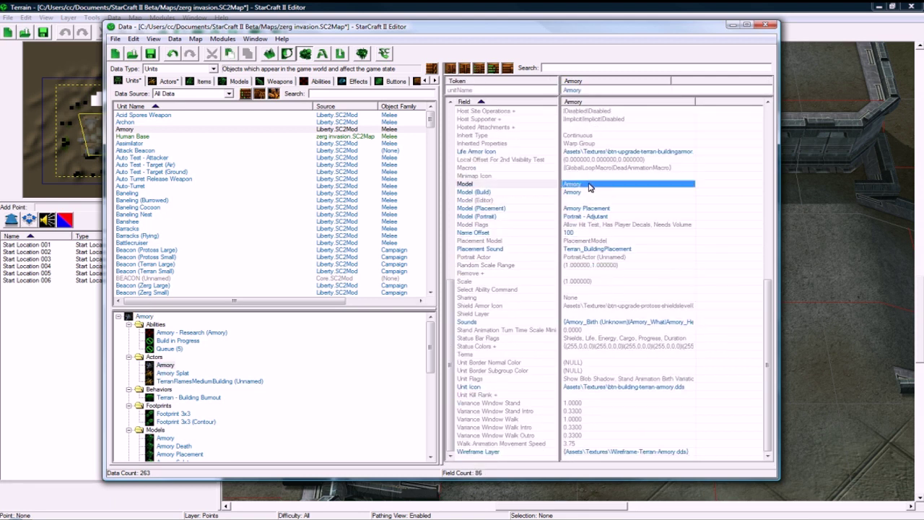
{"action": "right_click", "coordinate": [590, 186]}
{"action": "left_click", "coordinate": [614, 228]}
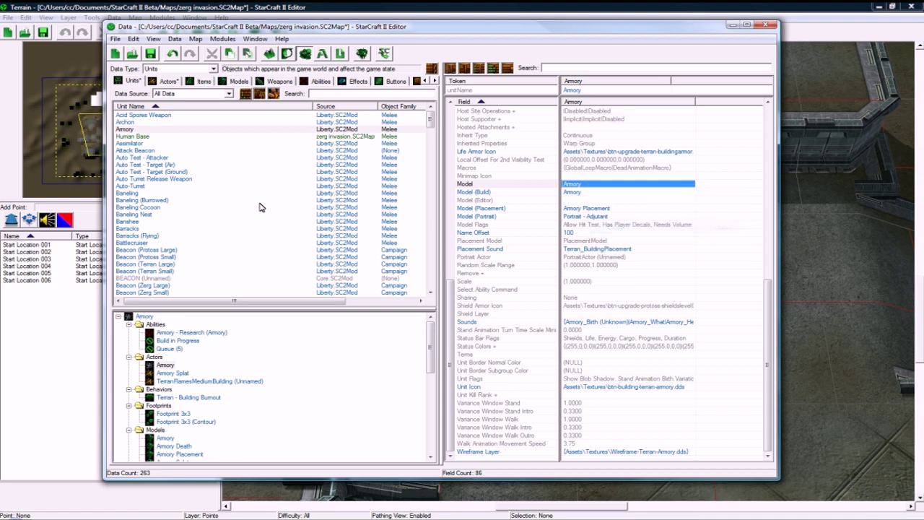
Paste the Armory model into Human Base's Armory Copy Model and Model (Build) fields.
{"action": "left_click", "coordinate": [161, 137]}
{"action": "left_click", "coordinate": [610, 265]}
{"action": "scroll", "coordinate": [611, 264], "scroll_direction": "down", "scroll_amount": 4}
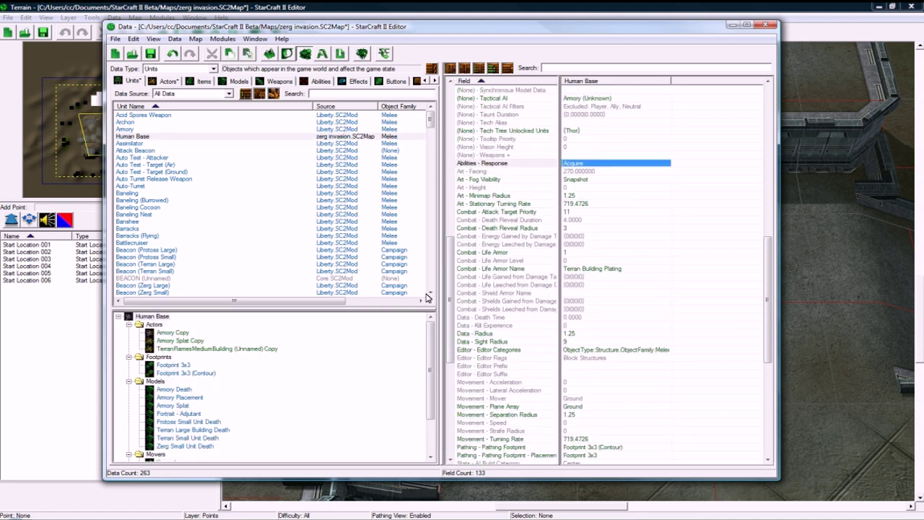
{"action": "left_click", "coordinate": [163, 337]}
{"action": "left_click", "coordinate": [617, 296]}
{"action": "scroll", "coordinate": [606, 299], "scroll_direction": "down", "scroll_amount": 1}
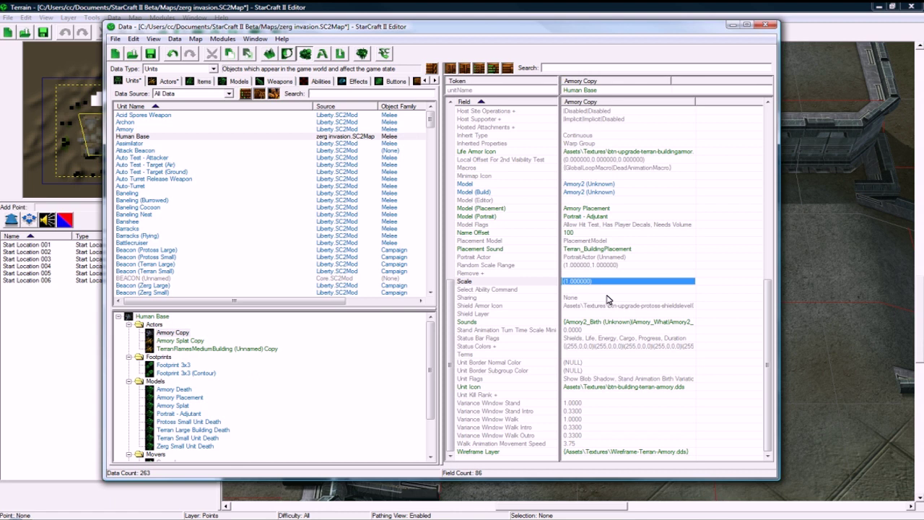
{"action": "scroll", "coordinate": [606, 300], "scroll_direction": "up", "scroll_amount": 6}
{"action": "right_click", "coordinate": [577, 331]}
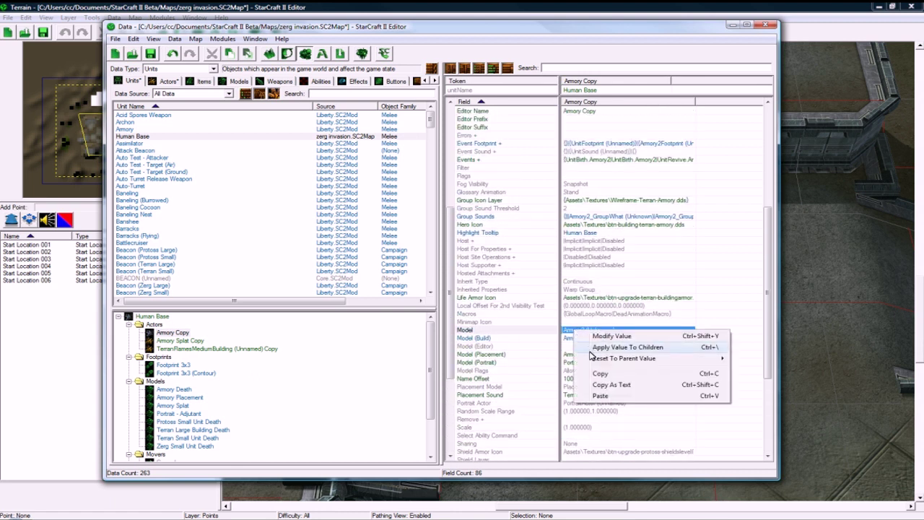
{"action": "left_click", "coordinate": [599, 396]}
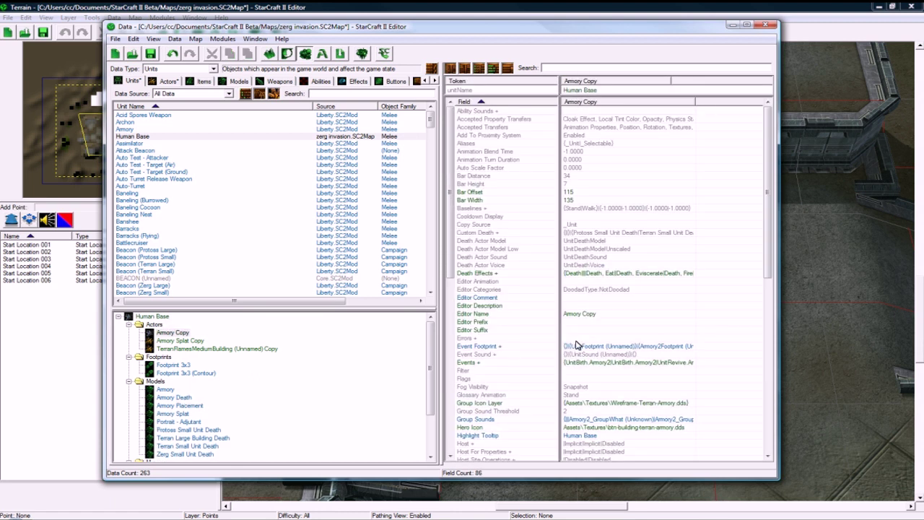
{"action": "left_click", "coordinate": [576, 345]}
{"action": "scroll", "coordinate": [576, 345], "scroll_direction": "down", "scroll_amount": 9}
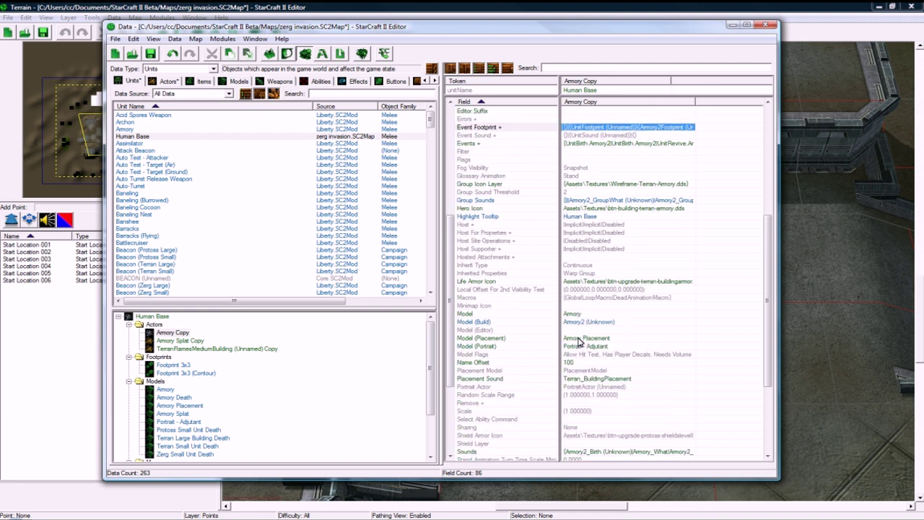
{"action": "right_click", "coordinate": [584, 325]}
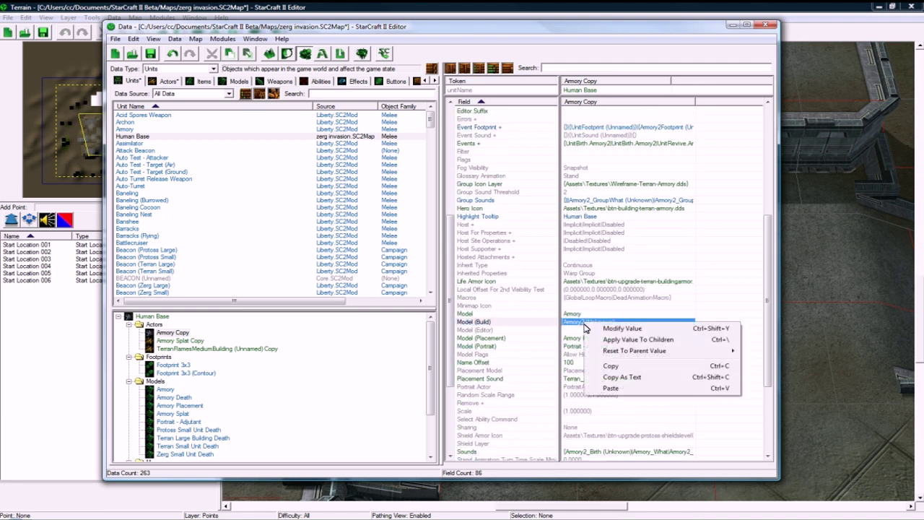
{"action": "left_click", "coordinate": [612, 390]}
Check the Armory Splat Copy actor's Model value and save the map.
{"action": "left_click", "coordinate": [182, 342]}
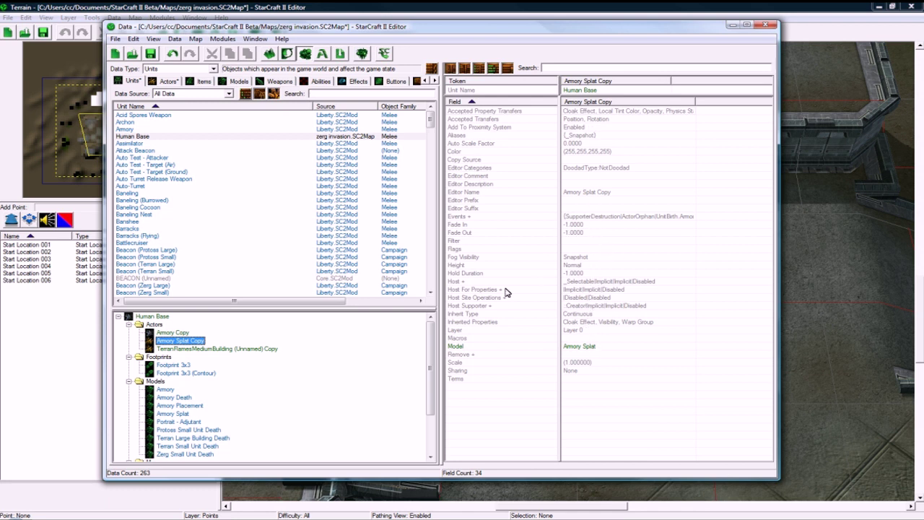
{"action": "left_click", "coordinate": [590, 354]}
{"action": "left_click", "coordinate": [590, 347]}
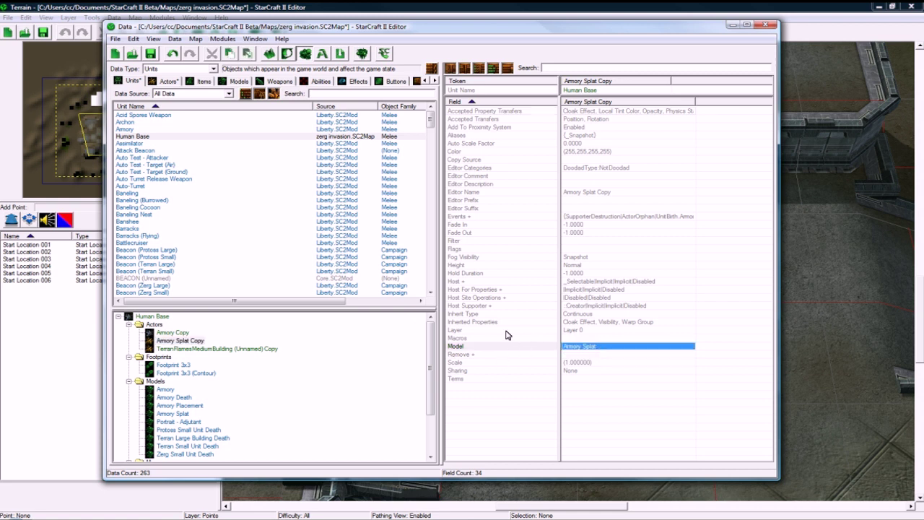
{"action": "left_click", "coordinate": [150, 53]}
Close the Data editor and place one Human Base for player (5) Base in the base.
{"action": "left_click", "coordinate": [182, 7]}
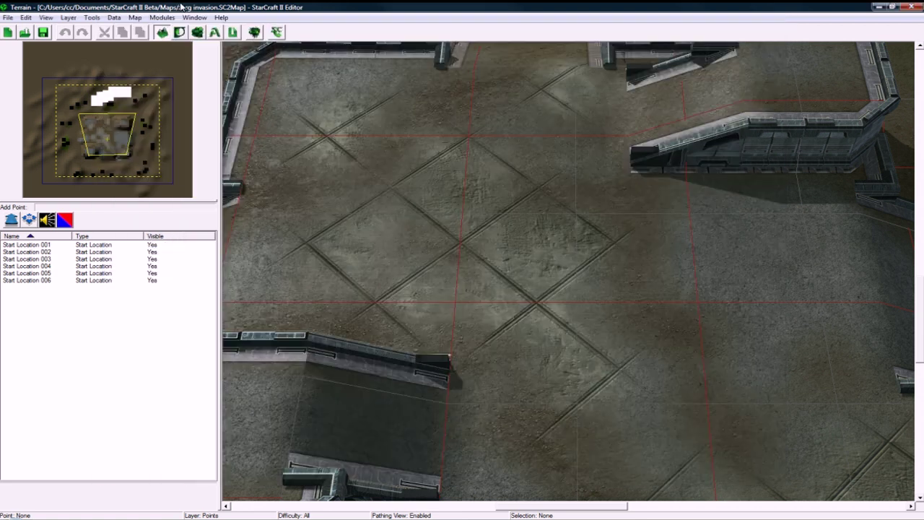
{"action": "key", "text": "u"}
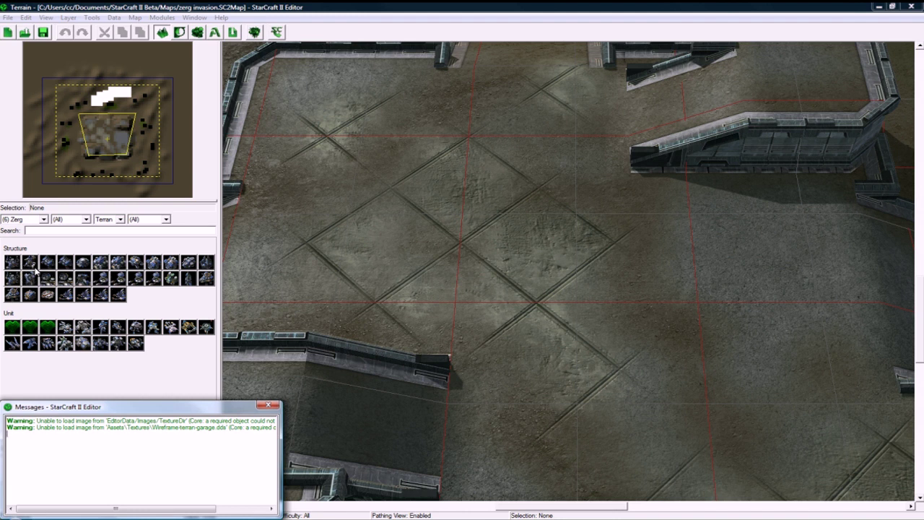
{"action": "left_click", "coordinate": [13, 278]}
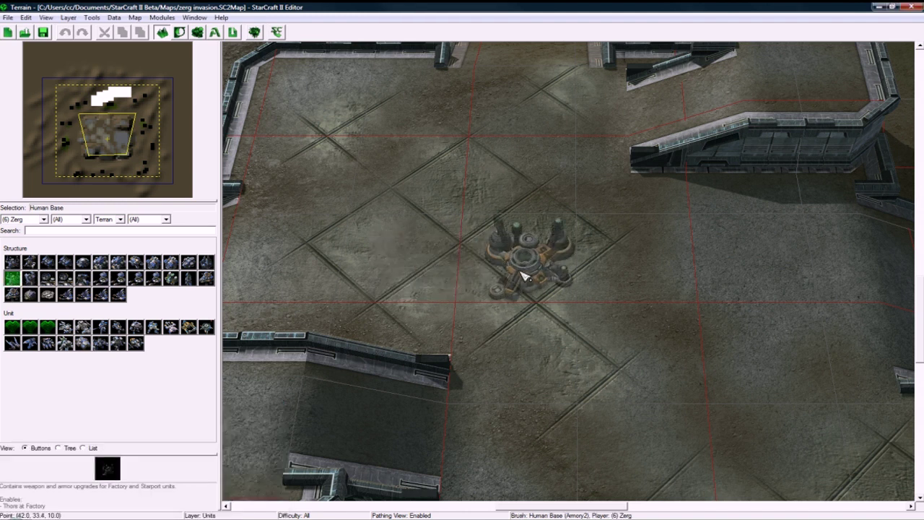
{"action": "scroll", "coordinate": [498, 296], "scroll_direction": "up", "scroll_amount": 1}
{"action": "left_click", "coordinate": [42, 219]}
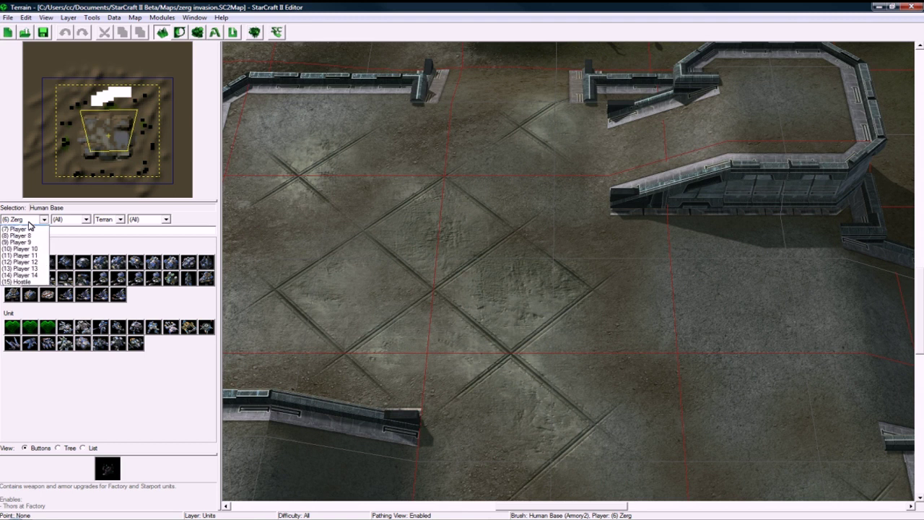
{"action": "left_click", "coordinate": [32, 263]}
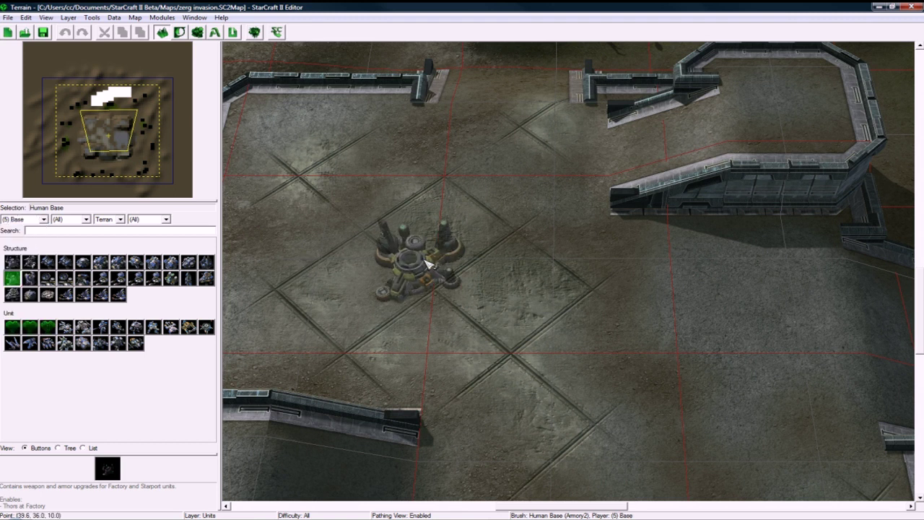
{"action": "scroll", "coordinate": [450, 227], "scroll_direction": "up", "scroll_amount": 2}
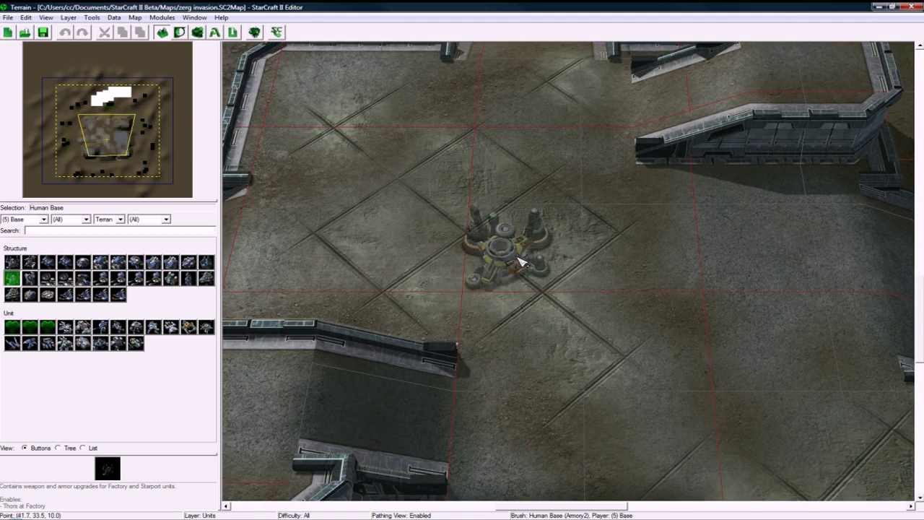
{"action": "left_click", "coordinate": [547, 263]}
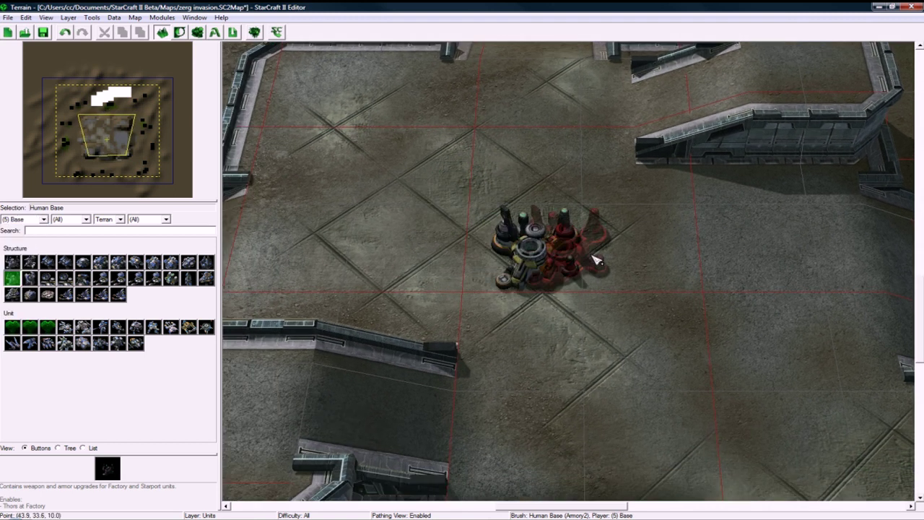
{"action": "right_click", "coordinate": [518, 267]}
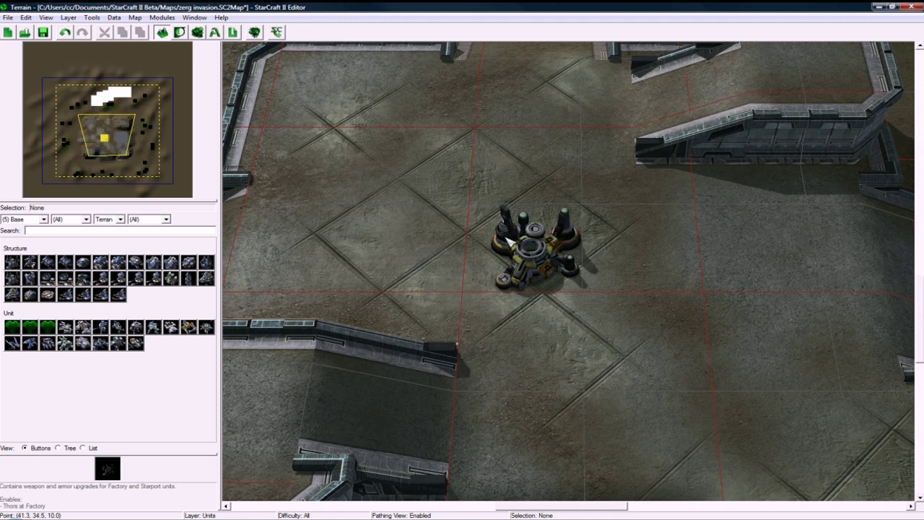
Search doodads for 'light' and place Floodlights at the lower-left, right and upper wall ends.
{"action": "key", "text": "d"}
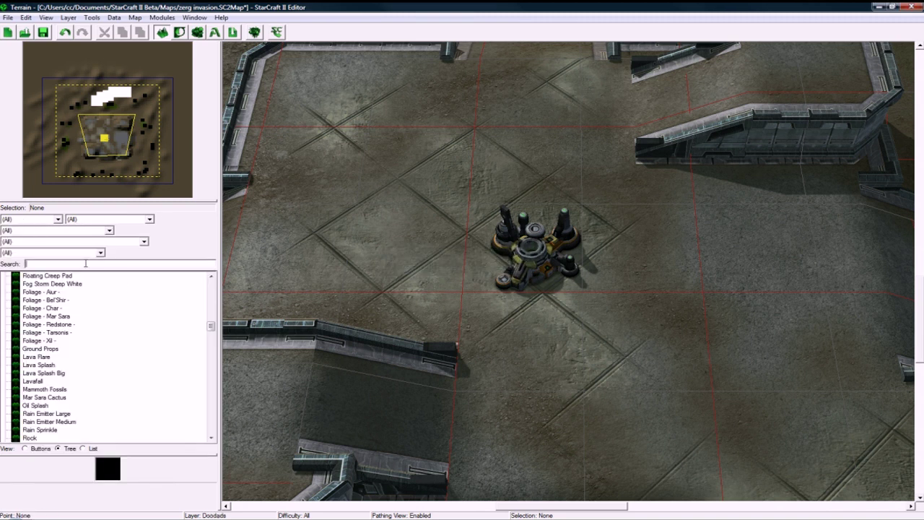
{"action": "left_click", "coordinate": [85, 264]}
{"action": "type", "text": "light"}
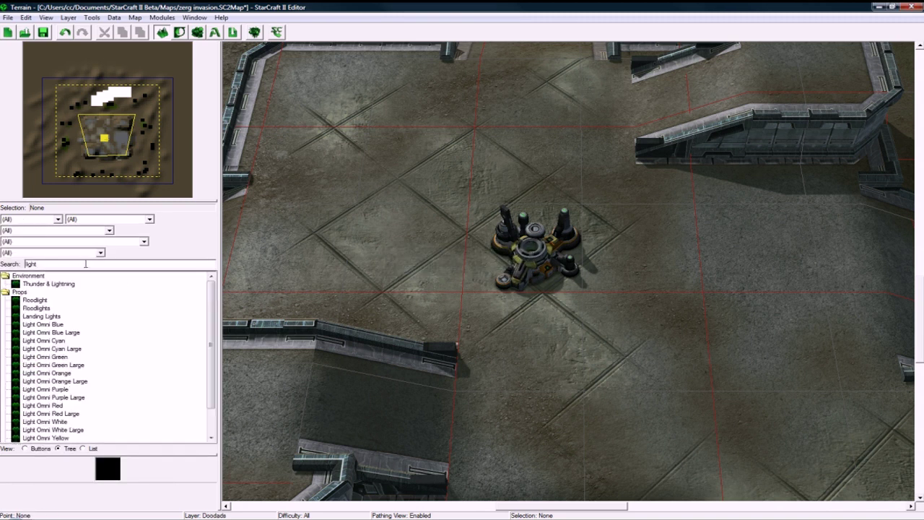
{"action": "left_click", "coordinate": [36, 300]}
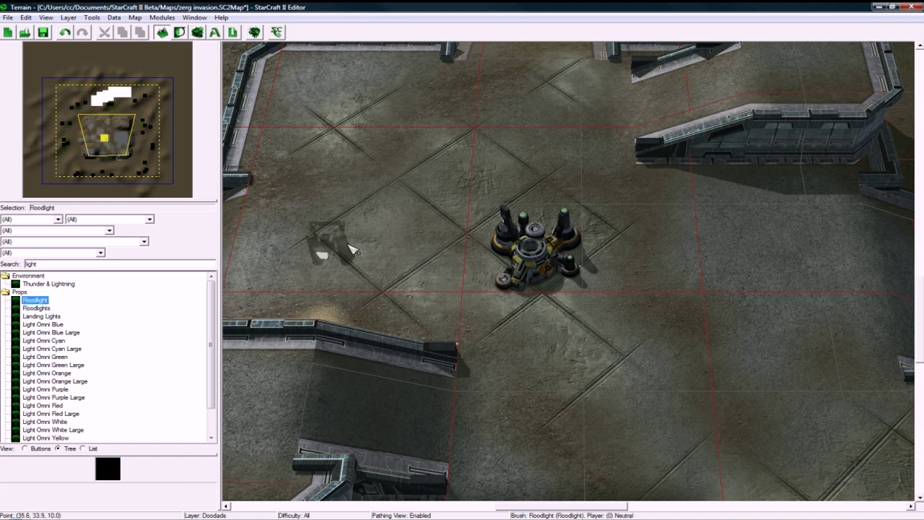
{"action": "left_click", "coordinate": [36, 308]}
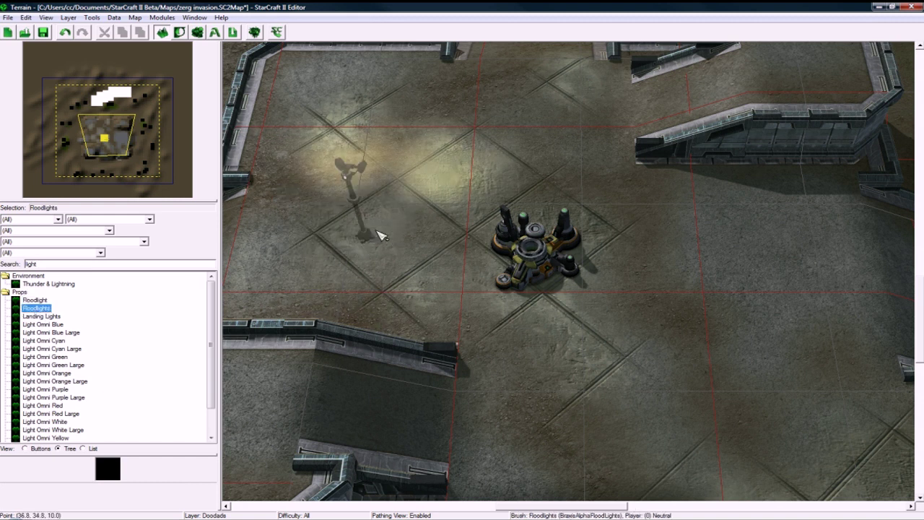
{"action": "left_click", "coordinate": [442, 347]}
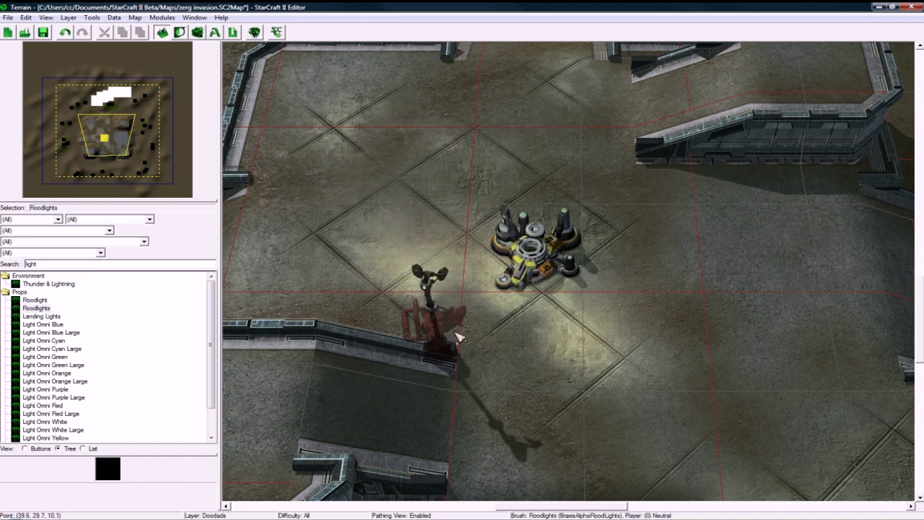
{"action": "middle_click_drag", "start_coordinate": [728, 185], "coordinate": [759, 221]}
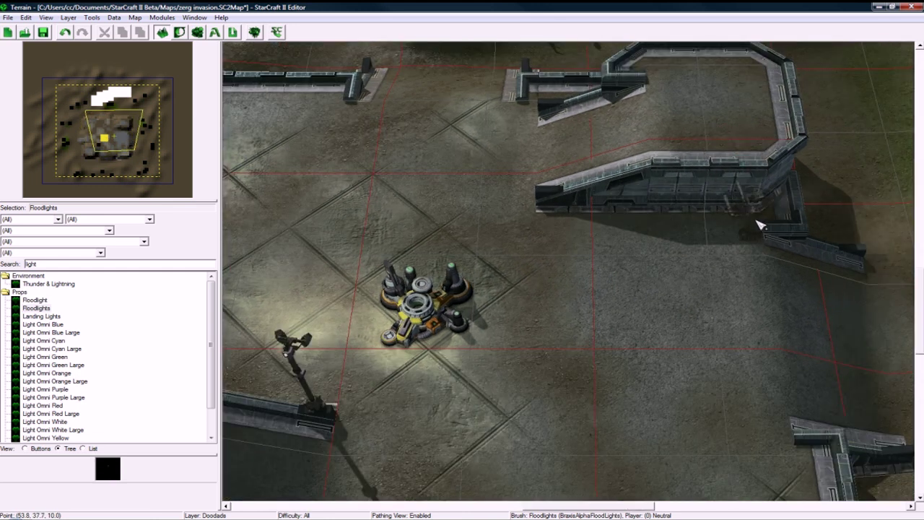
{"action": "left_click", "coordinate": [788, 216]}
{"action": "middle_click_drag", "start_coordinate": [498, 217], "coordinate": [475, 78]}
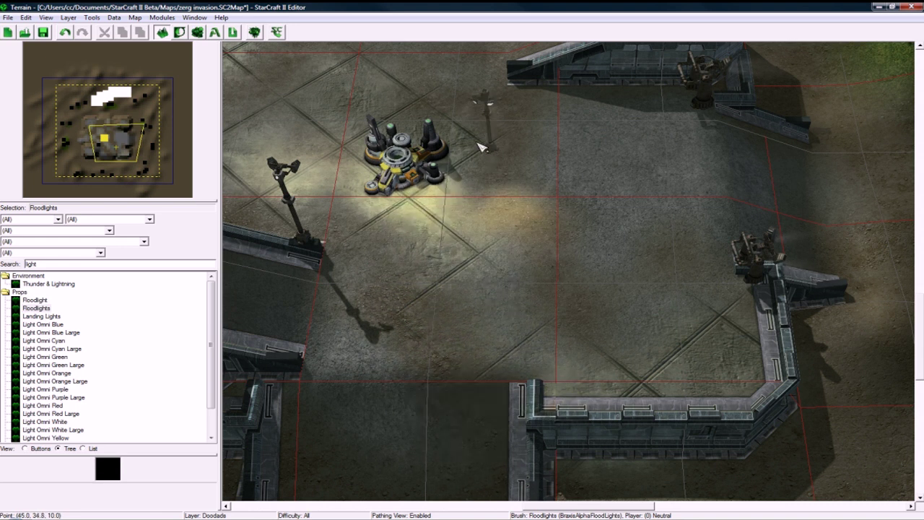
{"action": "left_click", "coordinate": [519, 91]}
{"action": "middle_click_drag", "start_coordinate": [519, 91], "coordinate": [532, 214]}
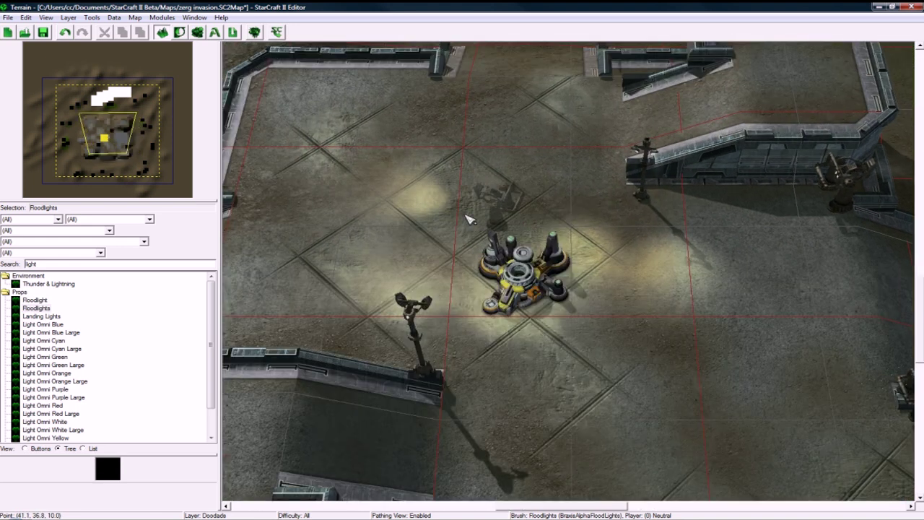
Choose the Light Omni Blue Large doodad, then clear the placement brush.
{"action": "left_click", "coordinate": [54, 324]}
{"action": "left_click", "coordinate": [66, 333]}
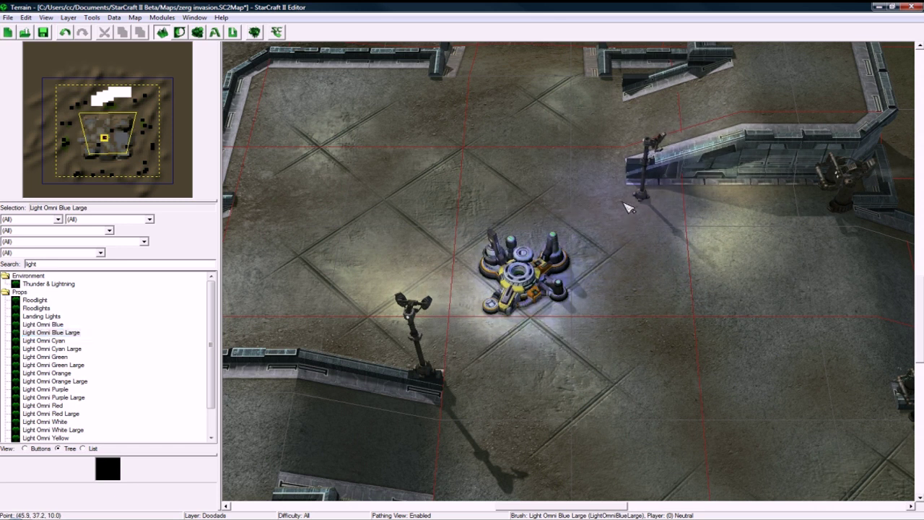
{"action": "key", "text": "Escape"}
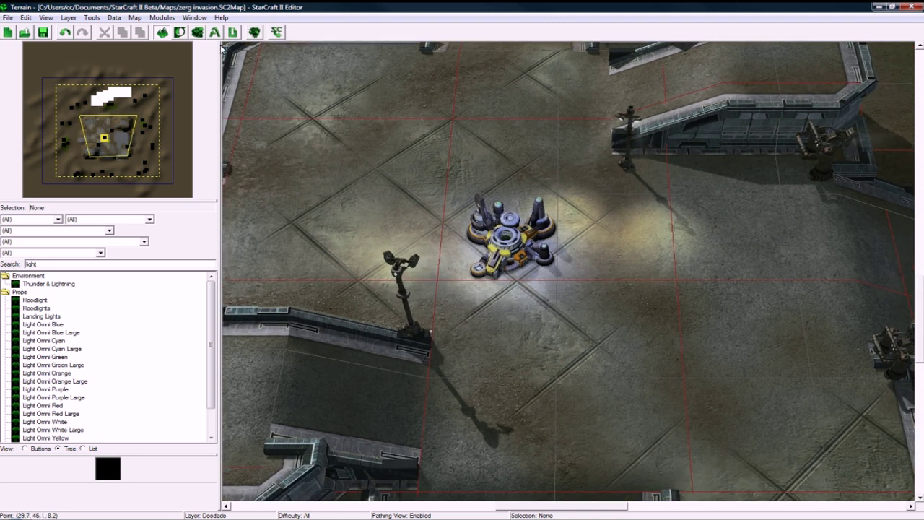
In the Data editor, filter units by 'mar' and remove the Marine's Stimpack ability.
{"action": "left_click", "coordinate": [182, 32]}
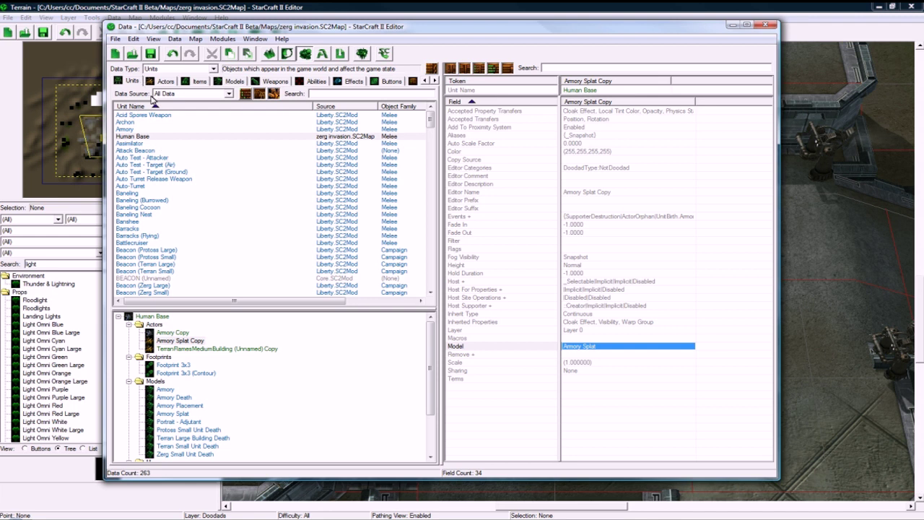
{"action": "left_click", "coordinate": [170, 95]}
{"action": "left_click", "coordinate": [311, 94]}
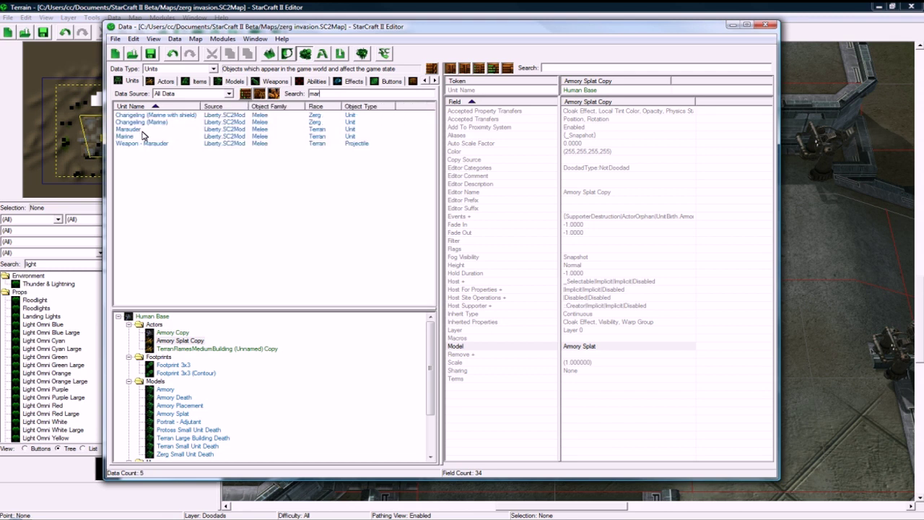
{"action": "left_click", "coordinate": [144, 136]}
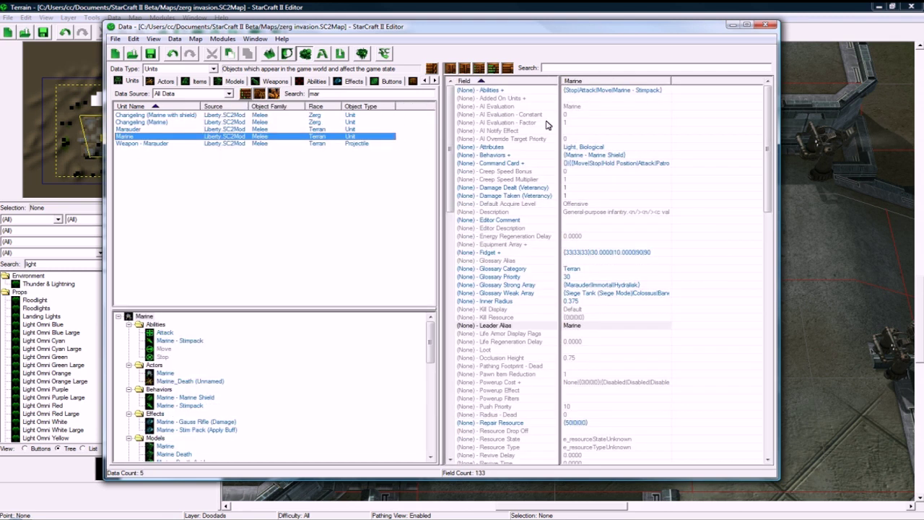
{"action": "double_click", "coordinate": [592, 91]}
{"action": "left_click", "coordinate": [592, 115]}
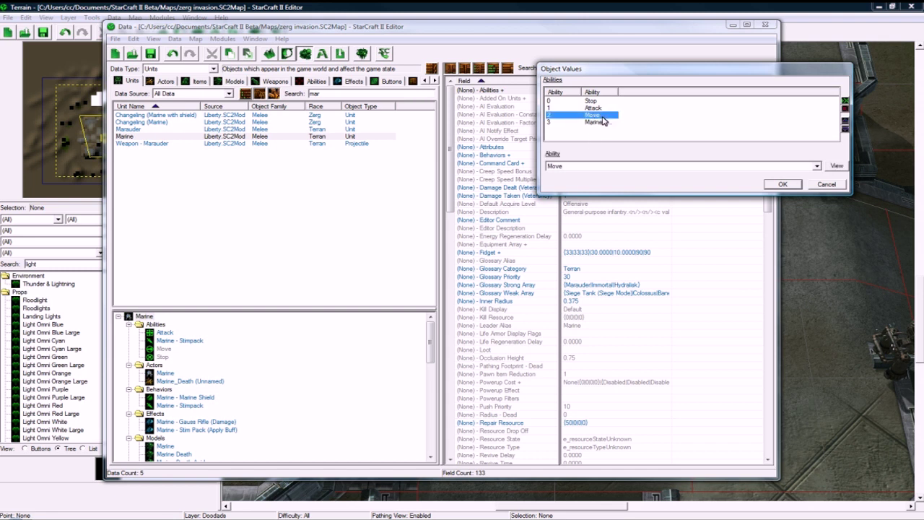
{"action": "left_click", "coordinate": [628, 122]}
{"action": "left_click", "coordinate": [844, 109]}
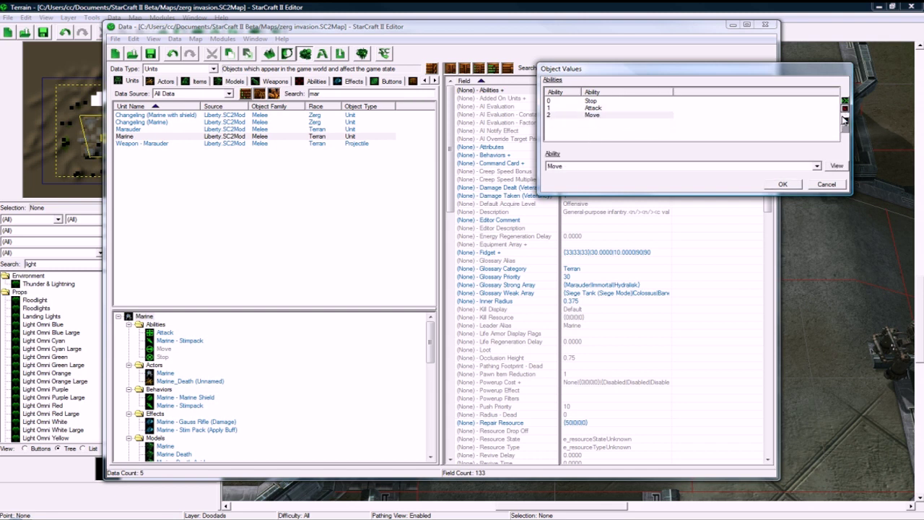
{"action": "left_click", "coordinate": [782, 184]}
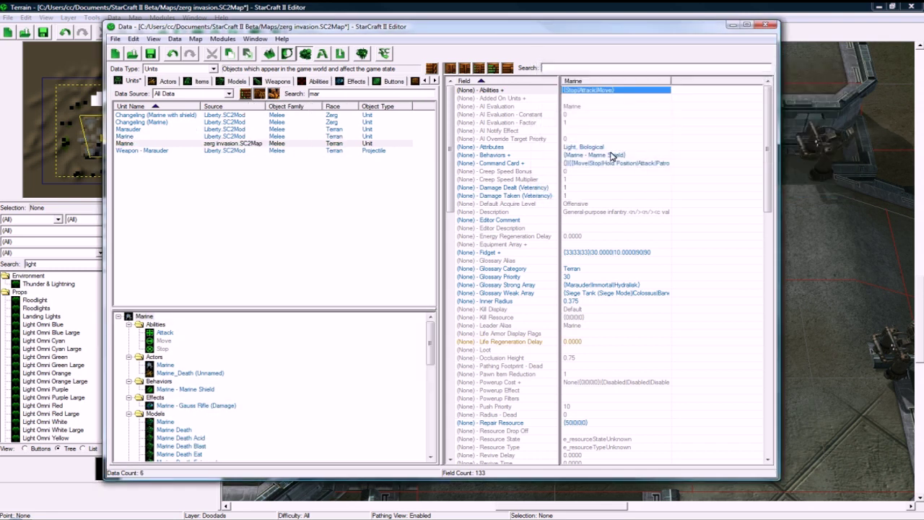
Remove the Marine Shield behavior from the Marine.
{"action": "left_click", "coordinate": [613, 163]}
{"action": "left_click", "coordinate": [613, 155]}
{"action": "double_click", "coordinate": [613, 157]}
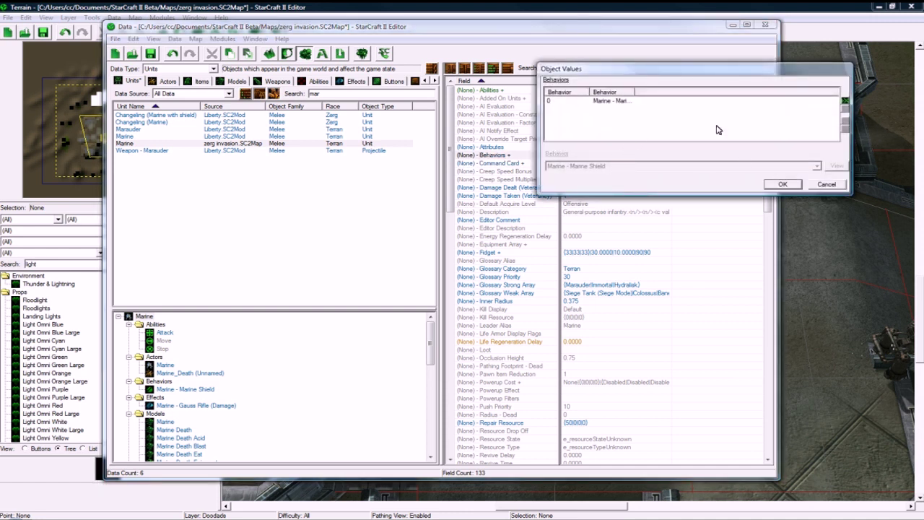
{"action": "left_click", "coordinate": [622, 102]}
{"action": "left_click", "coordinate": [845, 109]}
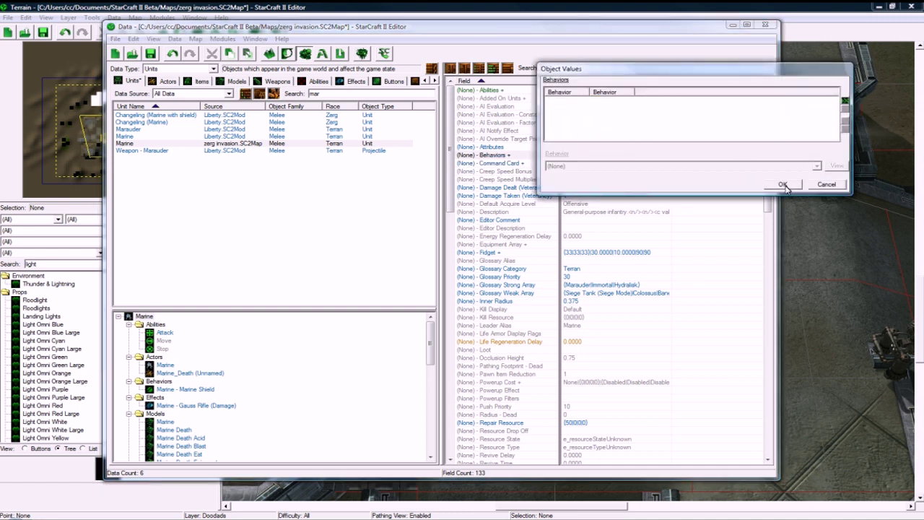
{"action": "left_click", "coordinate": [782, 184]}
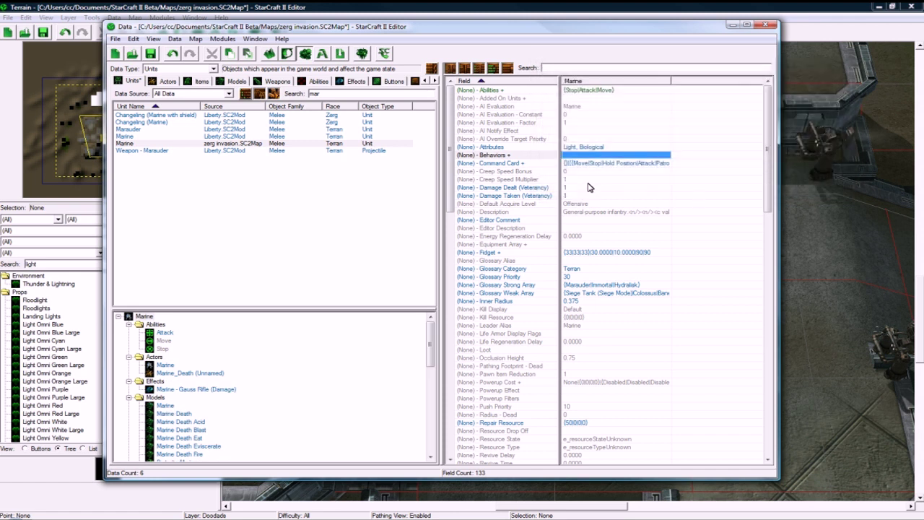
Delete the second-row button from the Marine's command card and scroll through its fields.
{"action": "left_click", "coordinate": [596, 164]}
{"action": "double_click", "coordinate": [597, 166]}
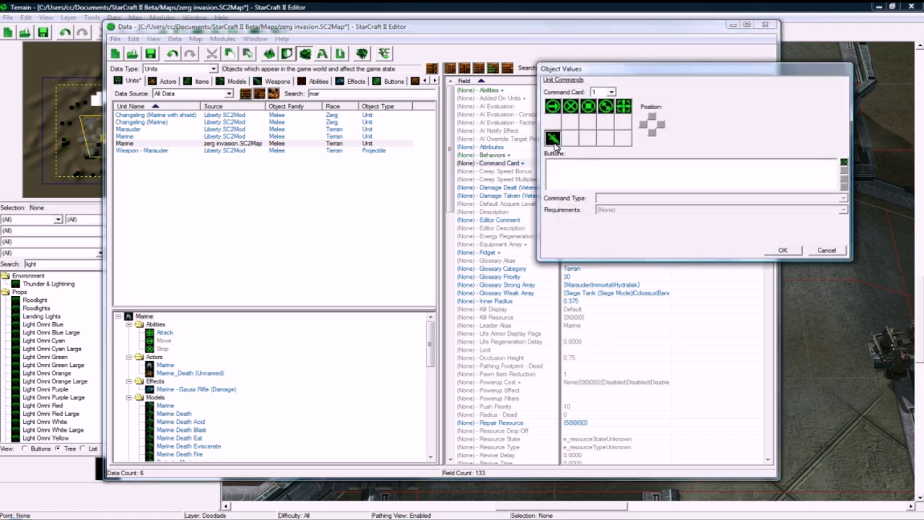
{"action": "left_click", "coordinate": [553, 137]}
{"action": "left_click", "coordinate": [844, 176]}
{"action": "left_click", "coordinate": [782, 251]}
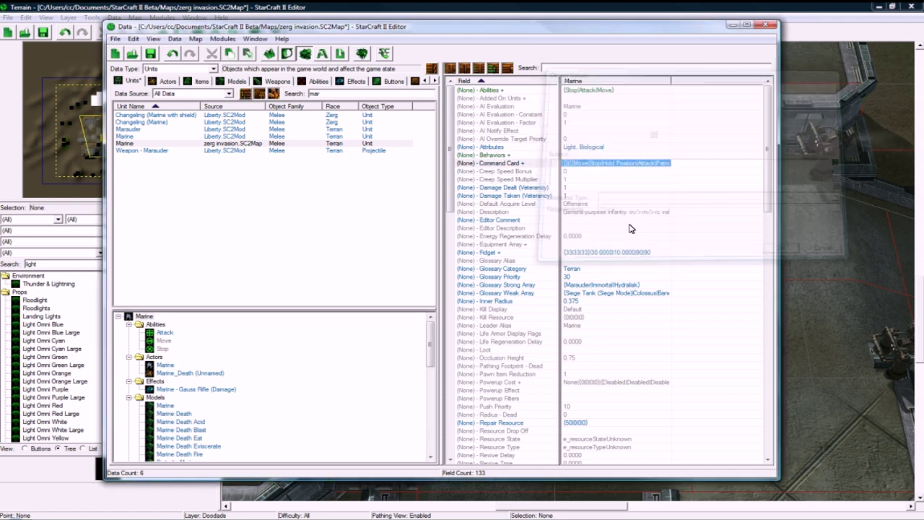
{"action": "left_click", "coordinate": [601, 205]}
{"action": "scroll", "coordinate": [592, 264], "scroll_direction": "down", "scroll_amount": 1}
{"action": "scroll", "coordinate": [591, 265], "scroll_direction": "down", "scroll_amount": 4}
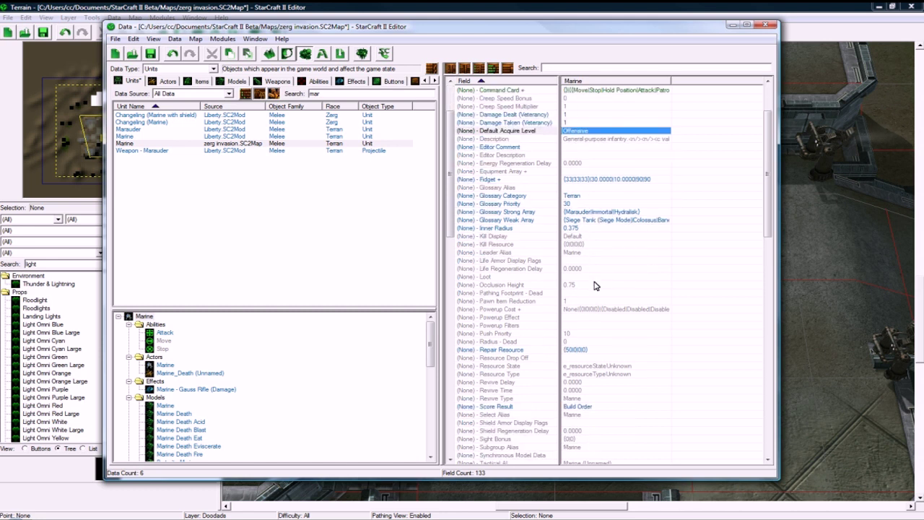
{"action": "scroll", "coordinate": [592, 274], "scroll_direction": "down", "scroll_amount": 9}
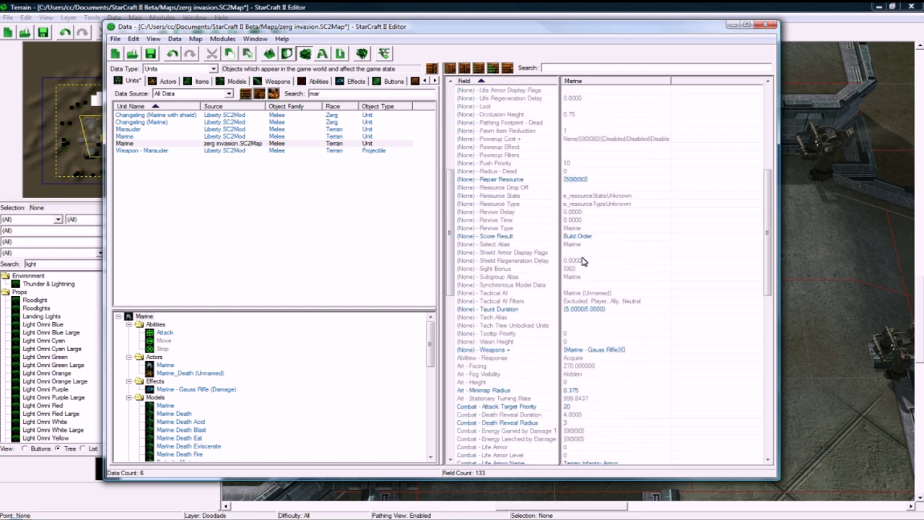
{"action": "scroll", "coordinate": [583, 264], "scroll_direction": "down", "scroll_amount": 15}
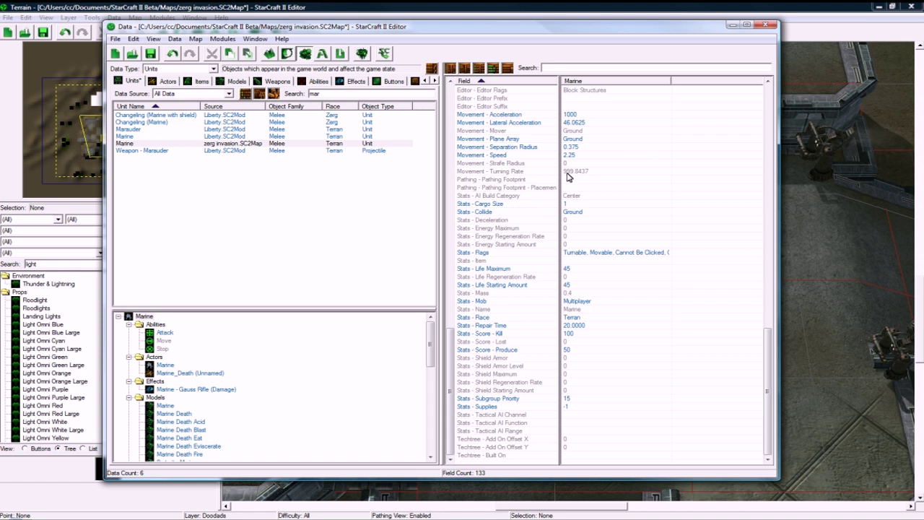
Set the map Marine's Stats - Supplies to 0.
{"action": "left_click", "coordinate": [171, 365]}
{"action": "left_click", "coordinate": [150, 144]}
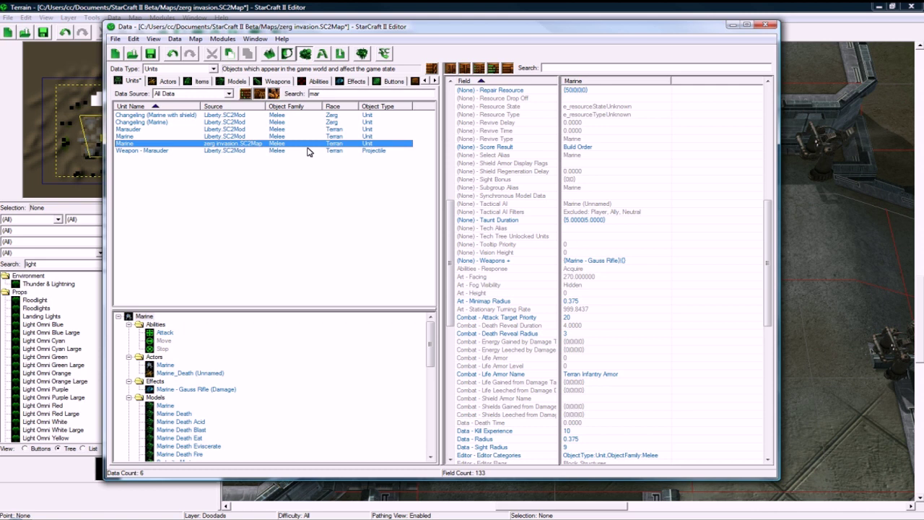
{"action": "left_click", "coordinate": [596, 150]}
{"action": "scroll", "coordinate": [592, 358], "scroll_direction": "down", "scroll_amount": 13}
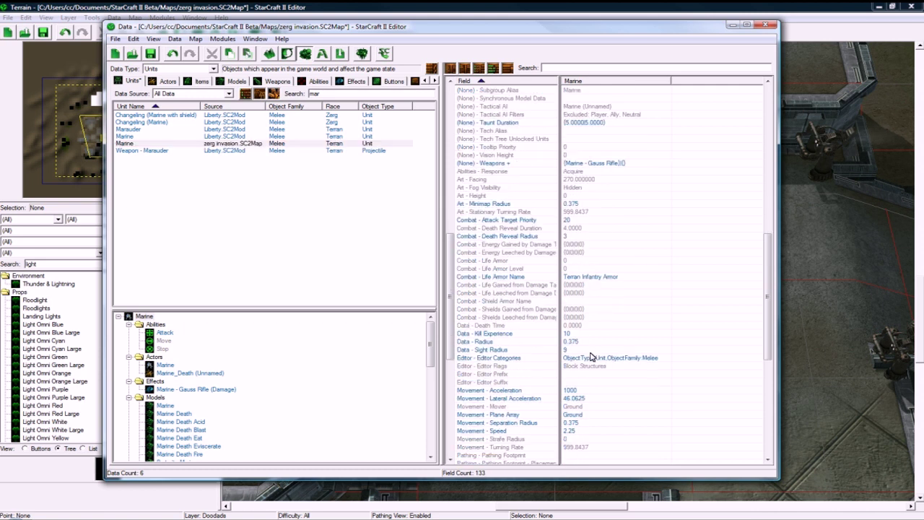
{"action": "scroll", "coordinate": [590, 359], "scroll_direction": "down", "scroll_amount": 3}
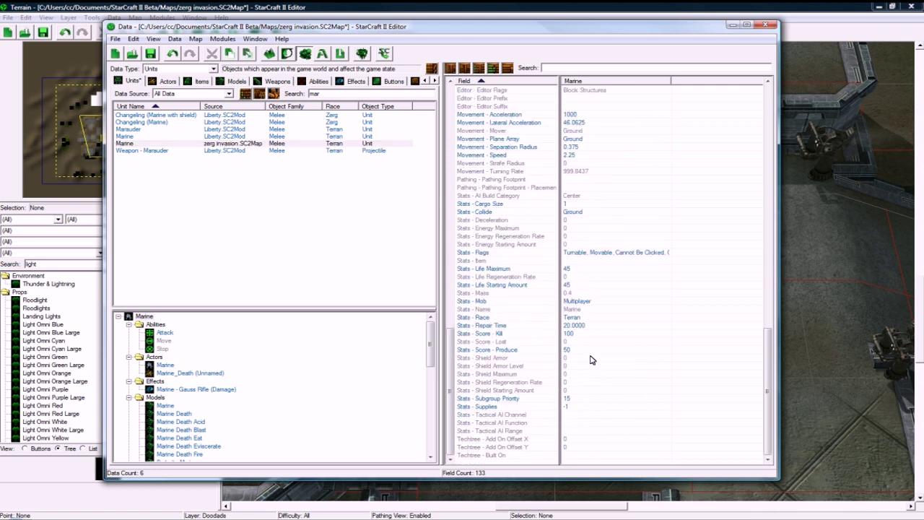
{"action": "double_click", "coordinate": [577, 409]}
{"action": "type", "text": "0"}
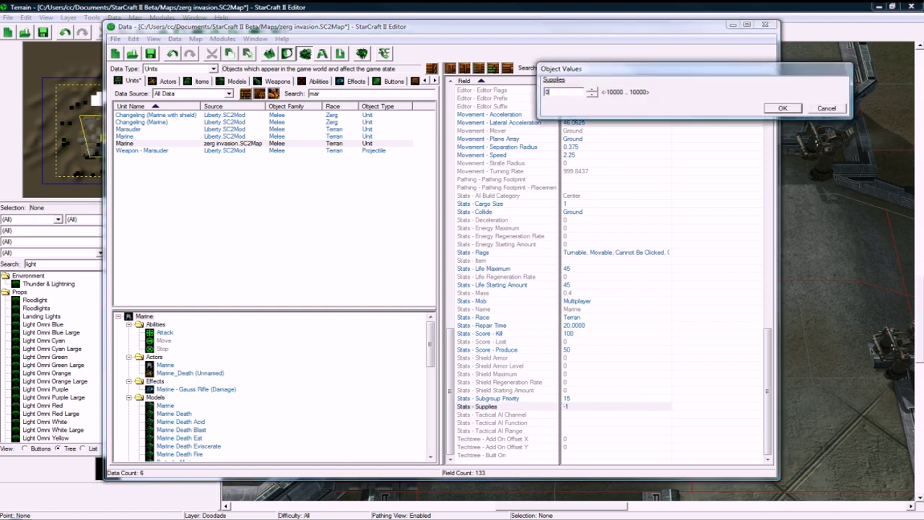
{"action": "key", "text": "Return"}
Verify the Marine's life regeneration and 45 maximum life, then save the map.
{"action": "scroll", "coordinate": [536, 406], "scroll_direction": "up", "scroll_amount": 2}
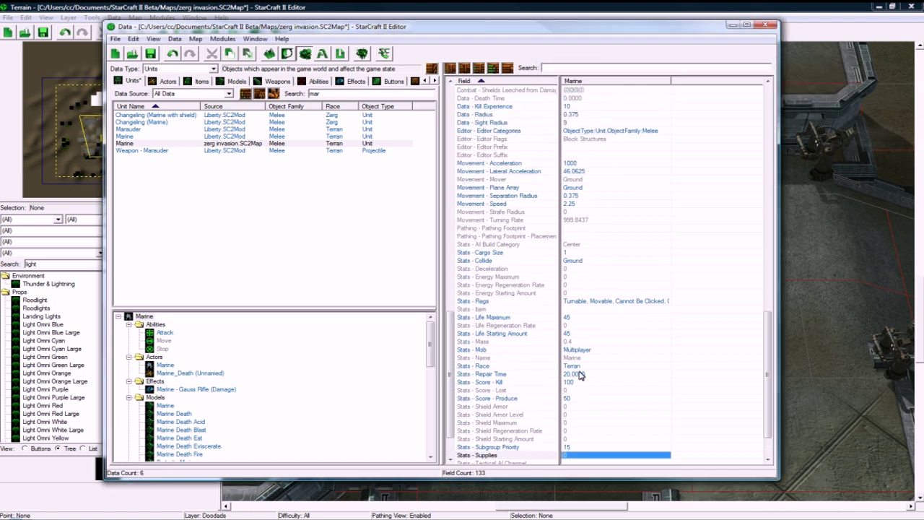
{"action": "left_click", "coordinate": [597, 325]}
{"action": "left_click", "coordinate": [596, 318]}
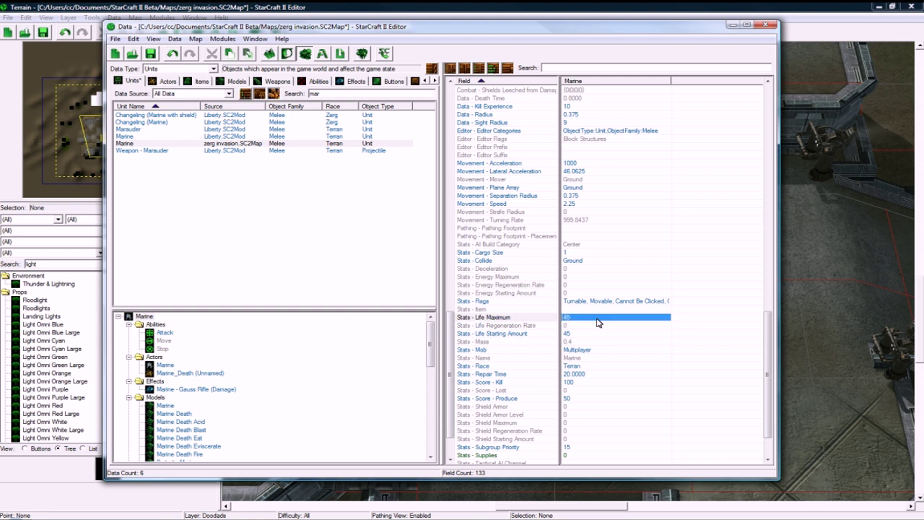
{"action": "left_click", "coordinate": [150, 53]}
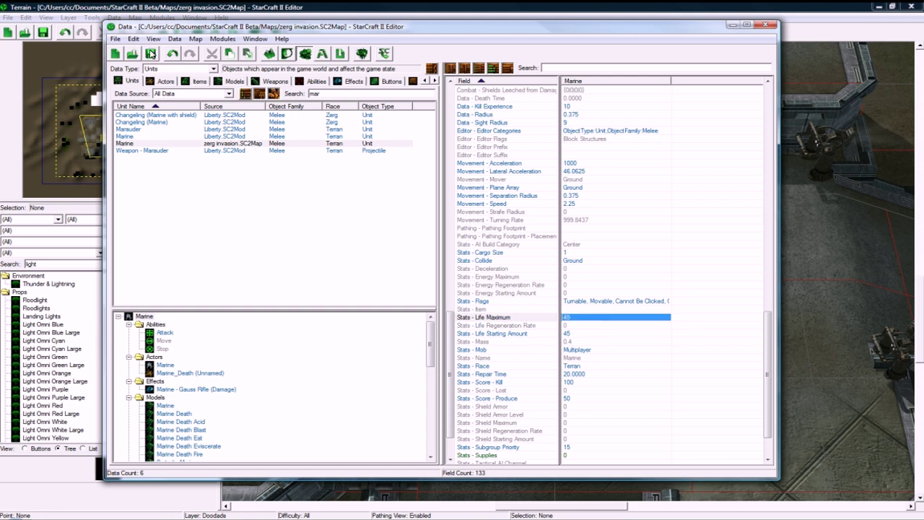
Remove the Stimpack ability from the Marauder's Abilities list.
{"action": "left_click", "coordinate": [142, 129]}
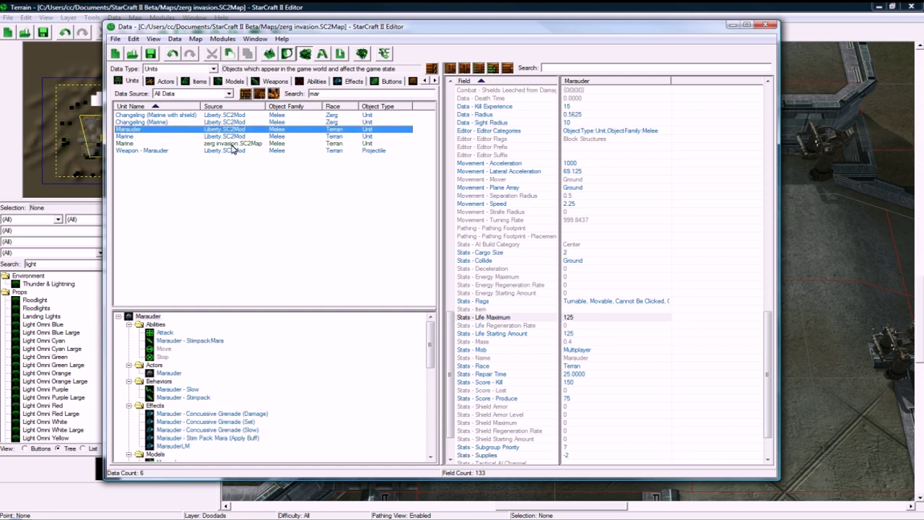
{"action": "scroll", "coordinate": [610, 155], "scroll_direction": "up", "scroll_amount": 15}
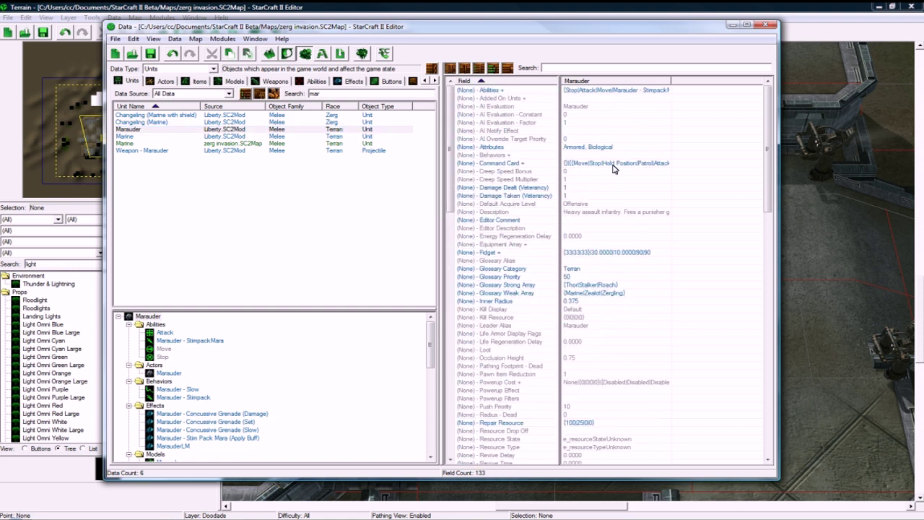
{"action": "double_click", "coordinate": [605, 90]}
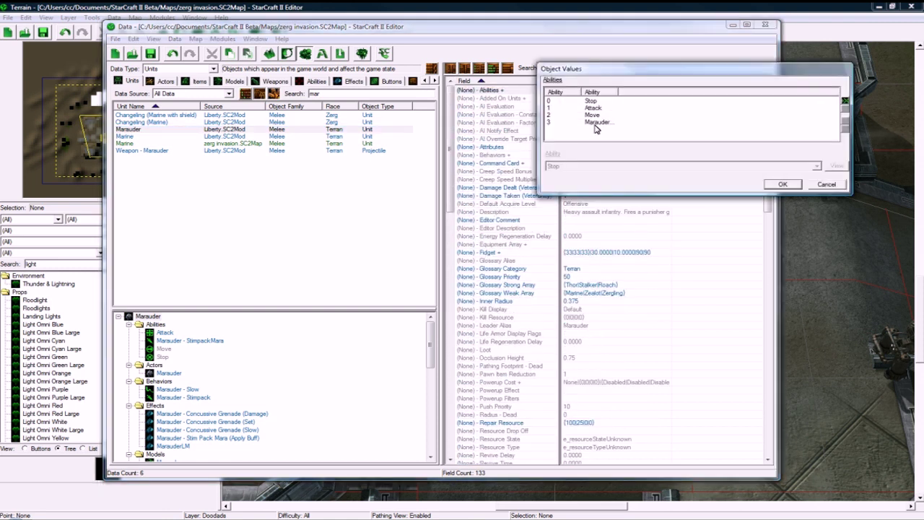
{"action": "left_click", "coordinate": [598, 122]}
{"action": "left_click", "coordinate": [845, 110]}
{"action": "left_click", "coordinate": [782, 184]}
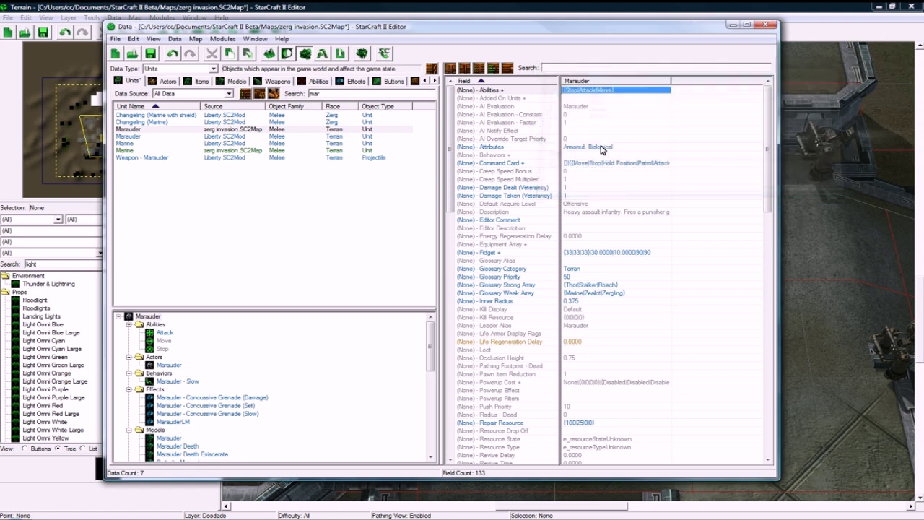
Delete the Concussive Shells and Stimpack buttons from the Marauder's command card.
{"action": "double_click", "coordinate": [568, 164]}
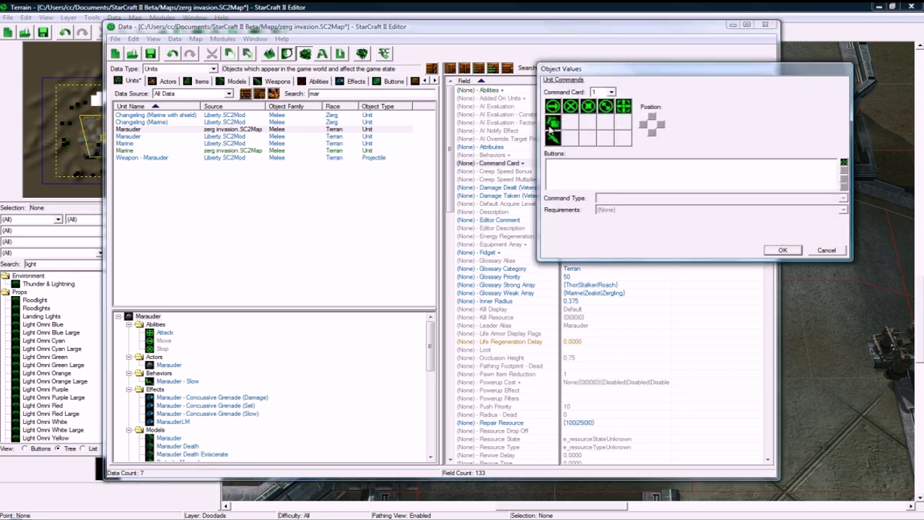
{"action": "left_click", "coordinate": [551, 124]}
{"action": "left_click", "coordinate": [843, 173]}
{"action": "left_click", "coordinate": [552, 138]}
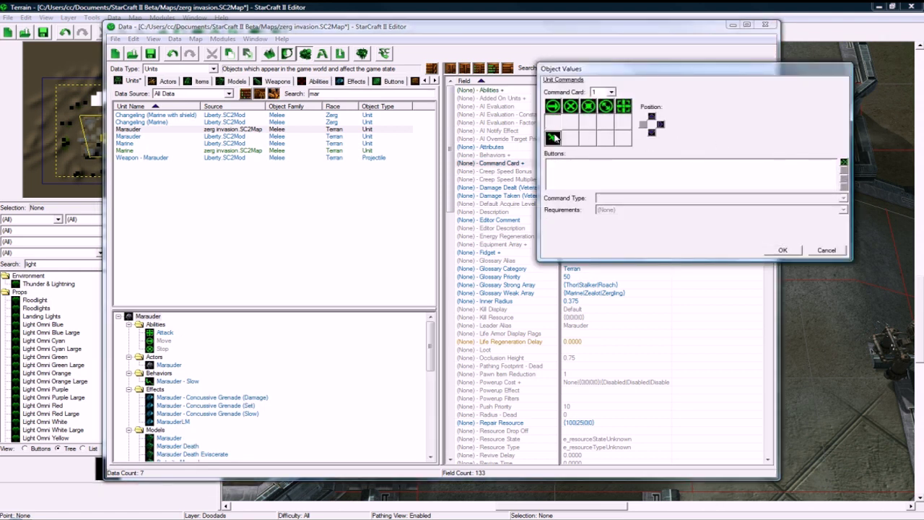
{"action": "left_click", "coordinate": [843, 173]}
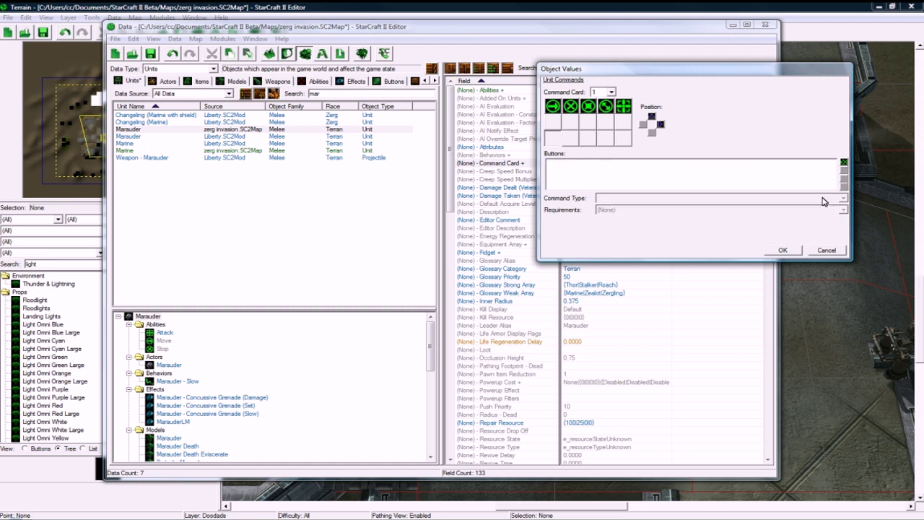
{"action": "left_click", "coordinate": [784, 251]}
Set the Marauder's Stats - Supplies to 0.
{"action": "left_click", "coordinate": [613, 187]}
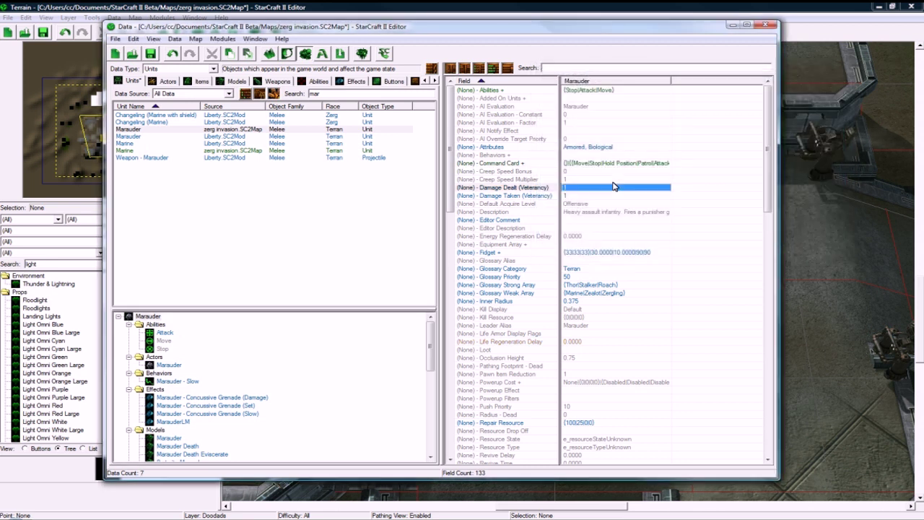
{"action": "scroll", "coordinate": [602, 198], "scroll_direction": "down", "scroll_amount": 2}
{"action": "scroll", "coordinate": [590, 207], "scroll_direction": "down", "scroll_amount": 7}
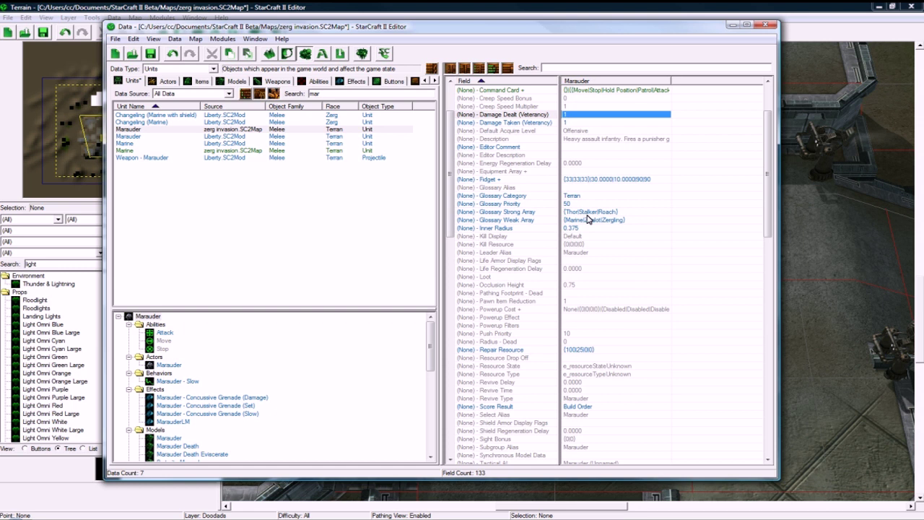
{"action": "scroll", "coordinate": [588, 234], "scroll_direction": "down", "scroll_amount": 9}
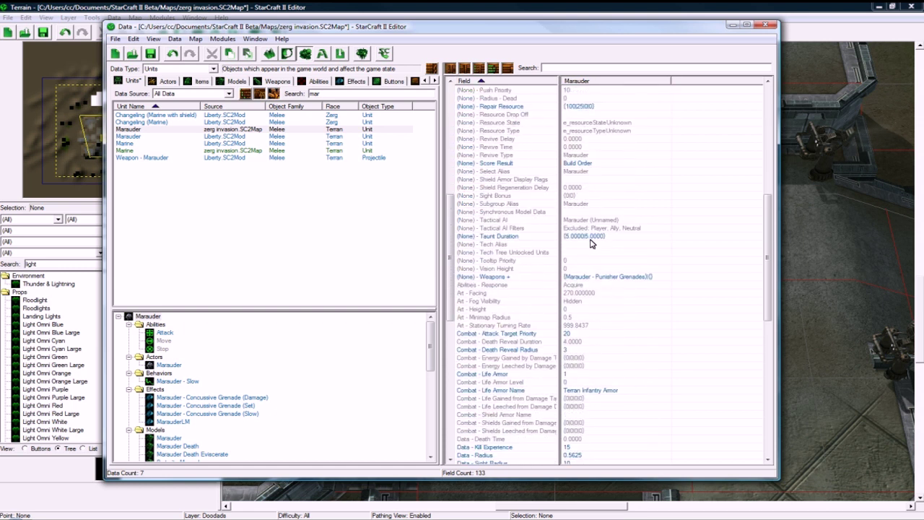
{"action": "left_click", "coordinate": [598, 156]}
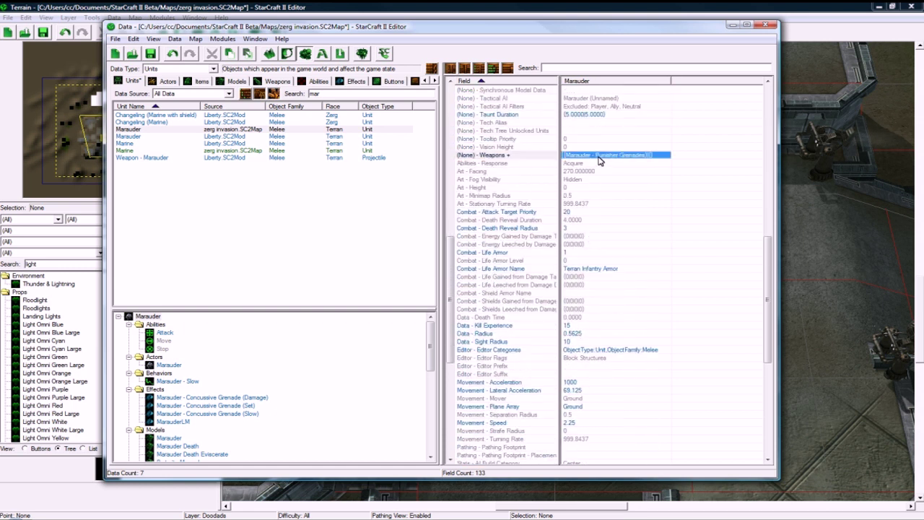
{"action": "scroll", "coordinate": [588, 231], "scroll_direction": "down", "scroll_amount": 11}
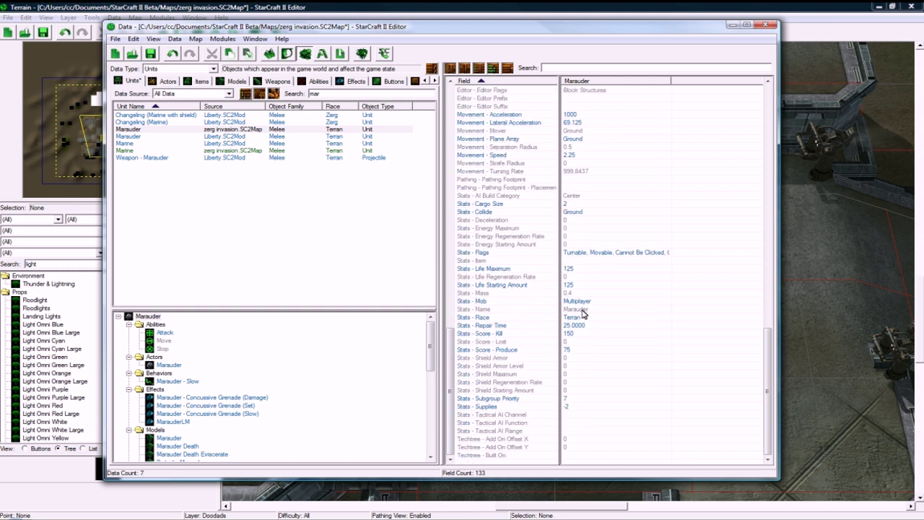
{"action": "left_click", "coordinate": [574, 407]}
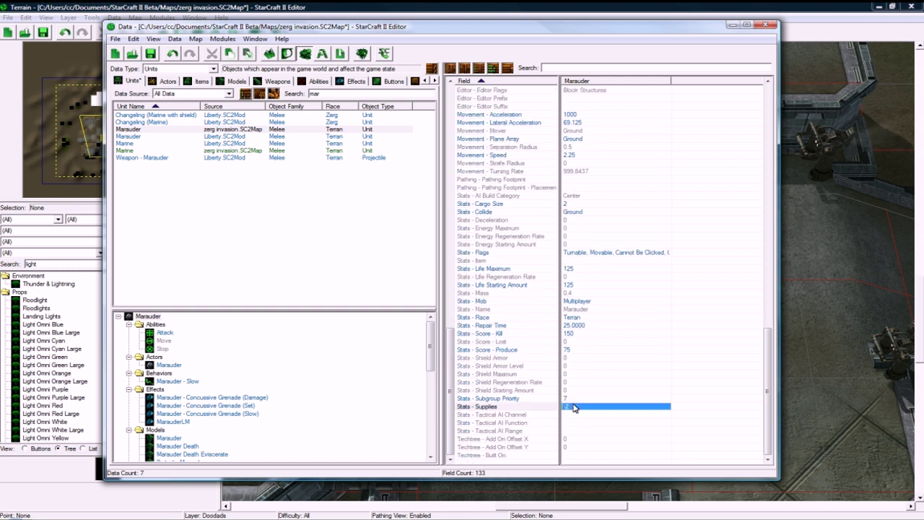
{"action": "double_click", "coordinate": [570, 407]}
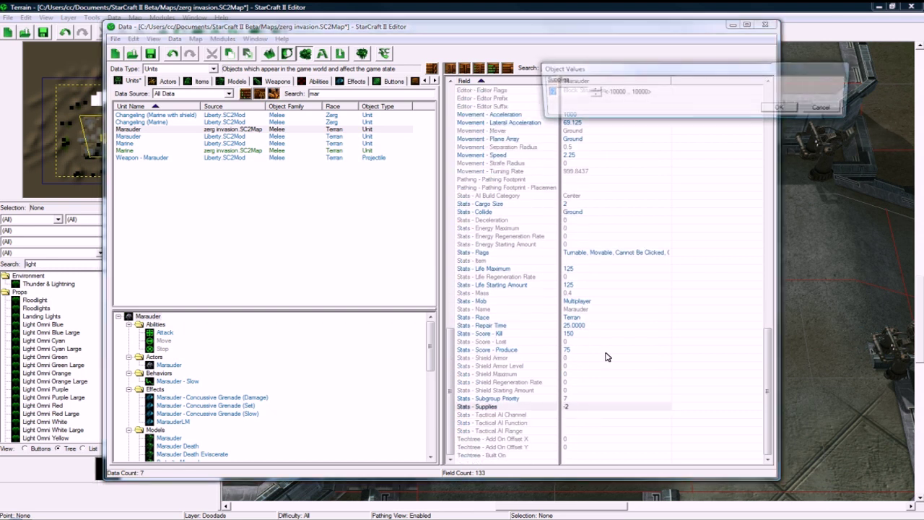
{"action": "left_click", "coordinate": [780, 108]}
{"action": "left_click", "coordinate": [314, 94]}
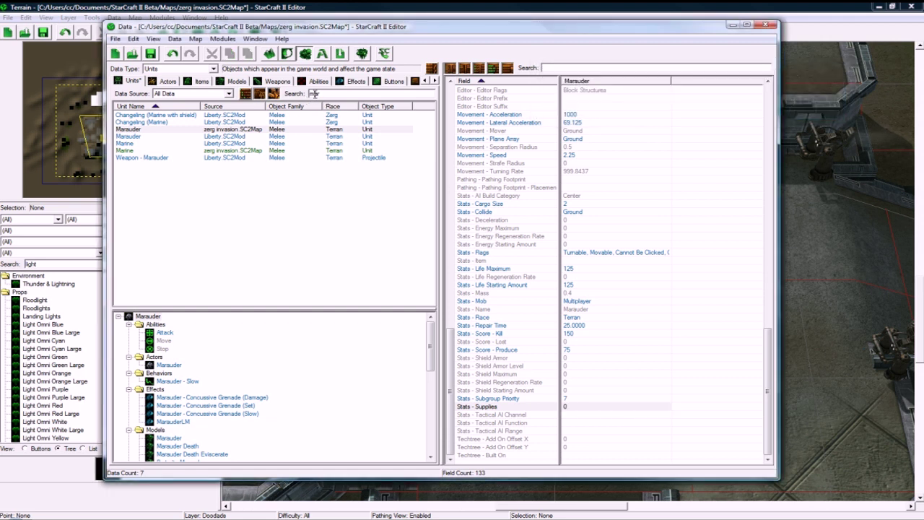
Find the Reaper unit via search and review its behaviors and command card without changes.
{"action": "type", "text": "reaper"}
{"action": "left_click", "coordinate": [136, 117]}
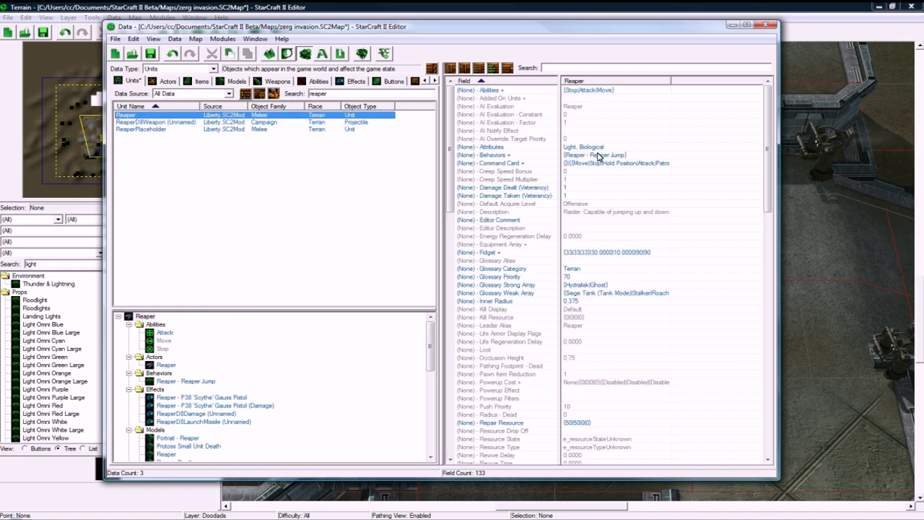
{"action": "left_click", "coordinate": [598, 155]}
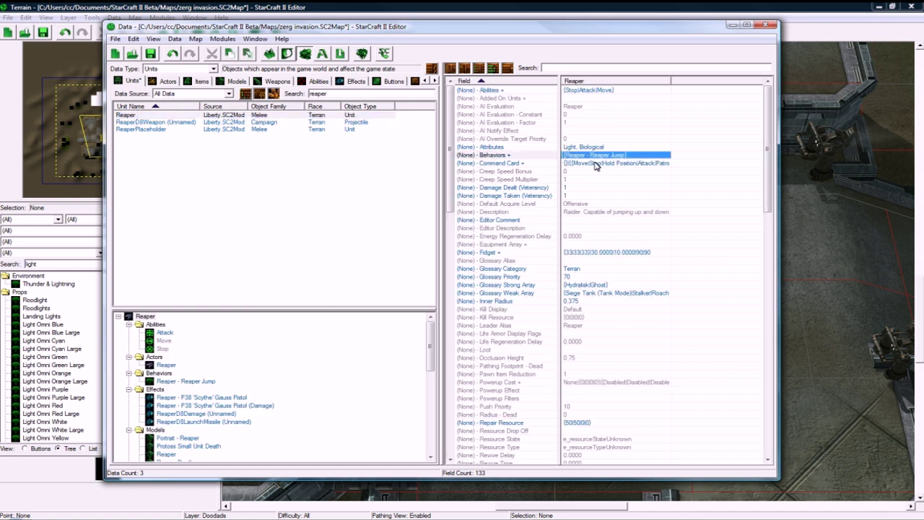
{"action": "double_click", "coordinate": [596, 163]}
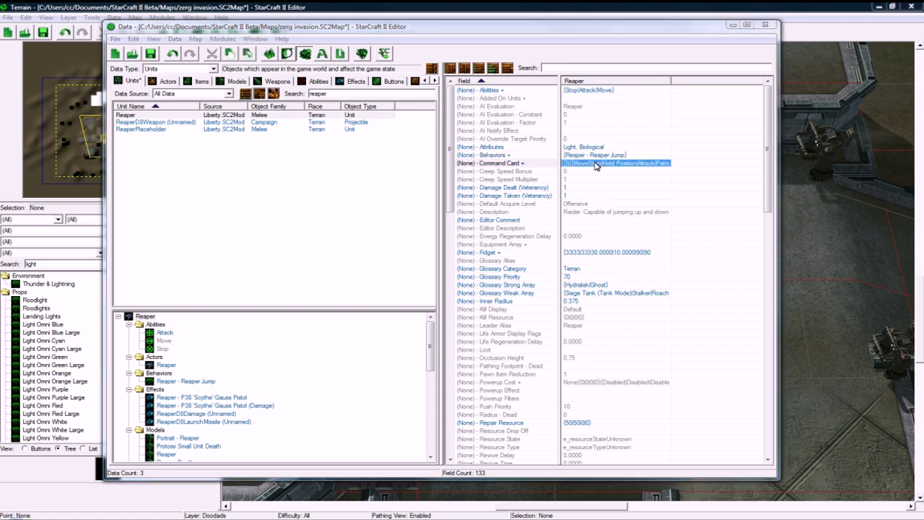
{"action": "left_click", "coordinate": [825, 252]}
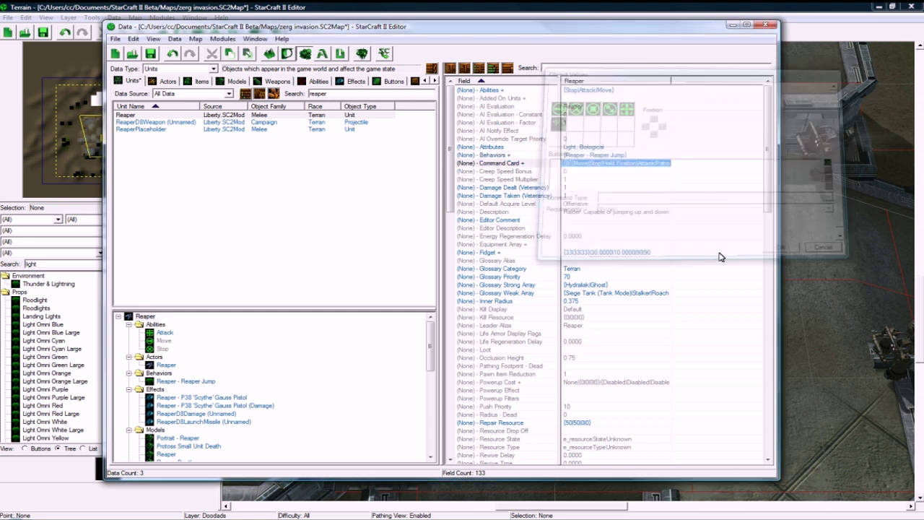
Set the Reaper's Stats - Supplies to 0.
{"action": "scroll", "coordinate": [618, 262], "scroll_direction": "down", "scroll_amount": 20}
{"action": "scroll", "coordinate": [611, 265], "scroll_direction": "down", "scroll_amount": 9}
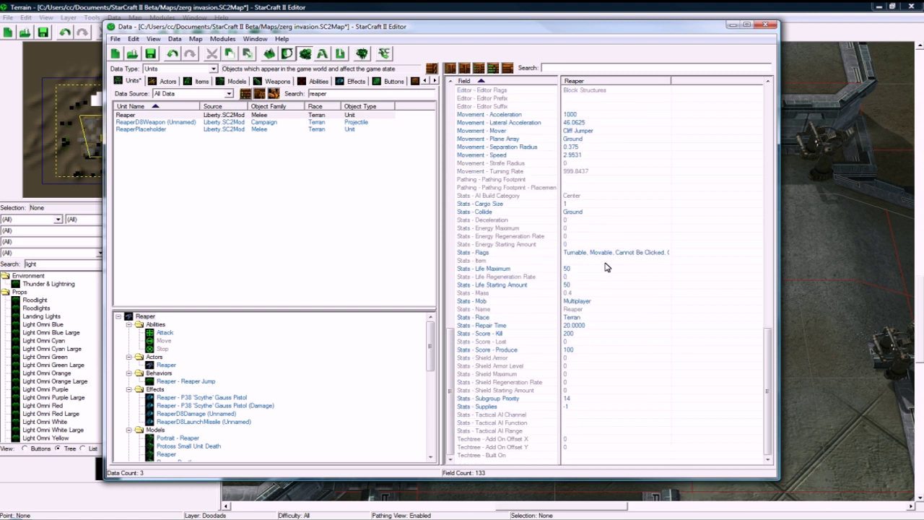
{"action": "double_click", "coordinate": [572, 407]}
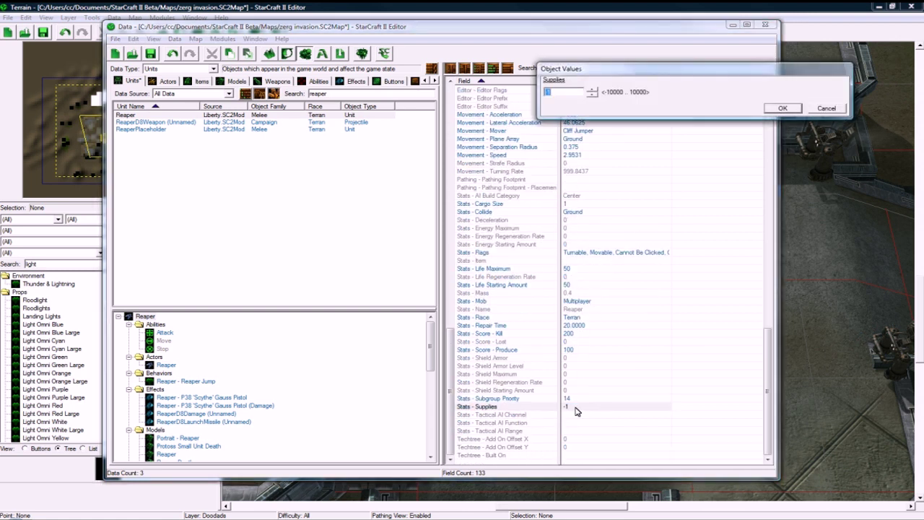
{"action": "type", "text": "0"}
{"action": "key", "text": "Return"}
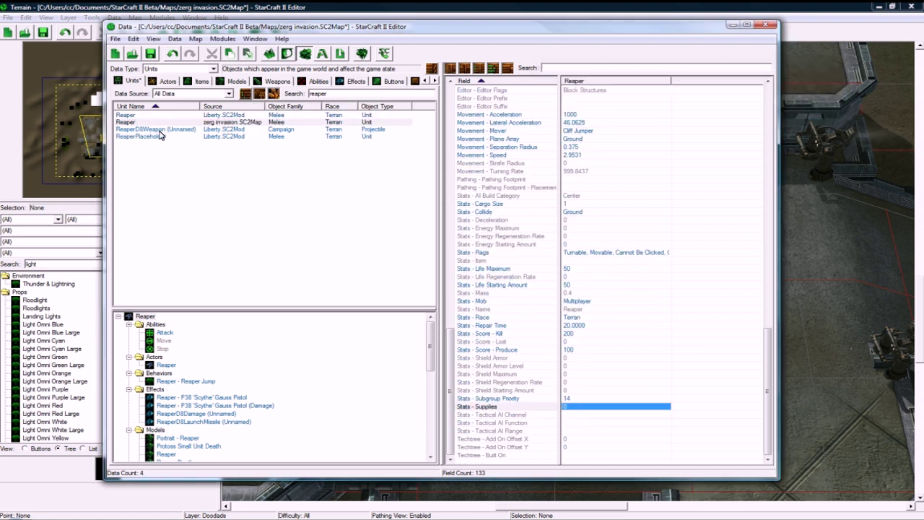
{"action": "double_click", "coordinate": [332, 94]}
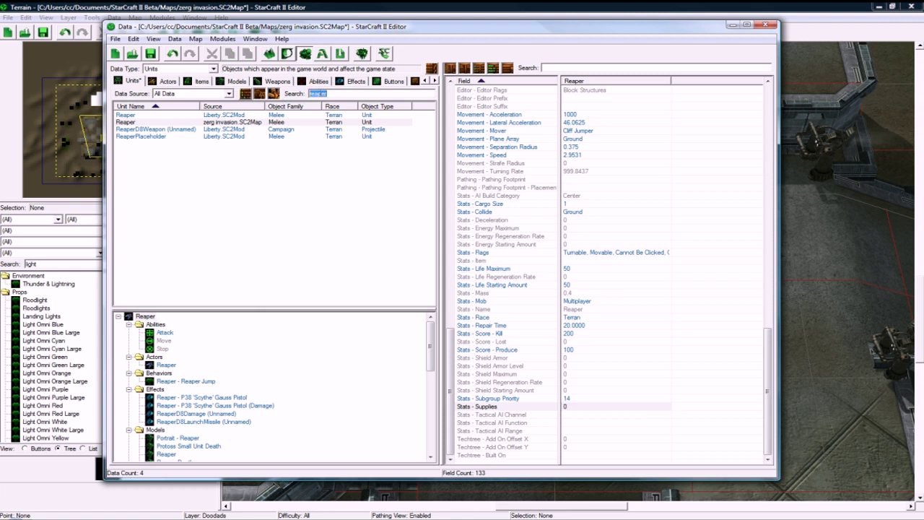
Remove Personal Cloaking, Sniper, Nuclear Strike and EMP from the Ghost's abilities.
{"action": "type", "text": "ghost"}
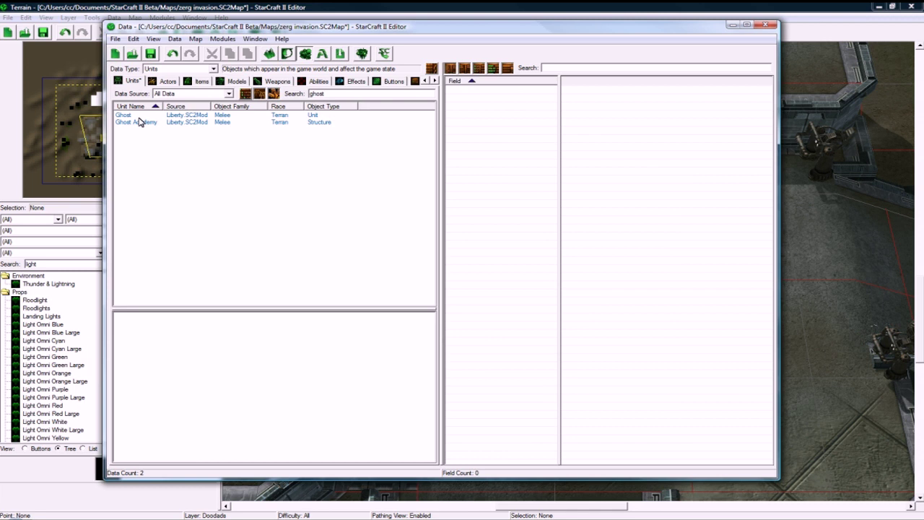
{"action": "left_click", "coordinate": [139, 117]}
{"action": "double_click", "coordinate": [621, 90]}
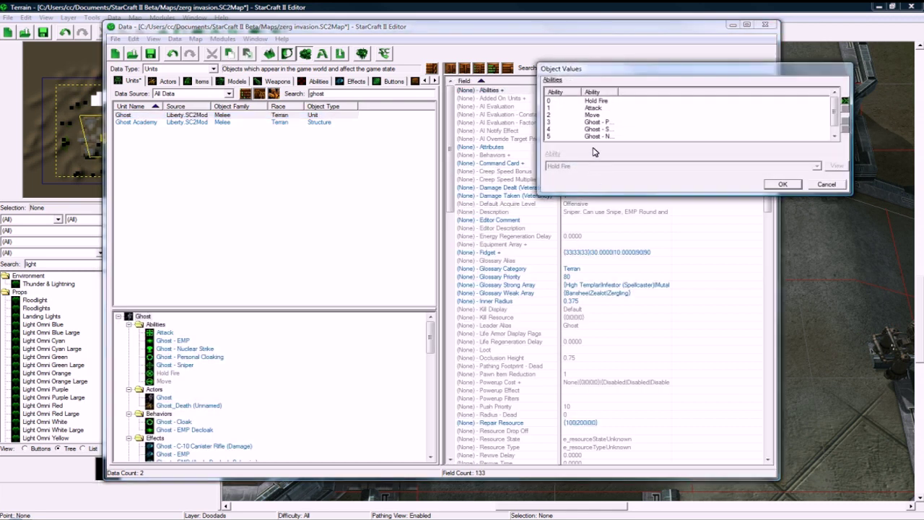
{"action": "left_click", "coordinate": [594, 123]}
{"action": "left_click_drag", "start_coordinate": [615, 91], "coordinate": [671, 90]}
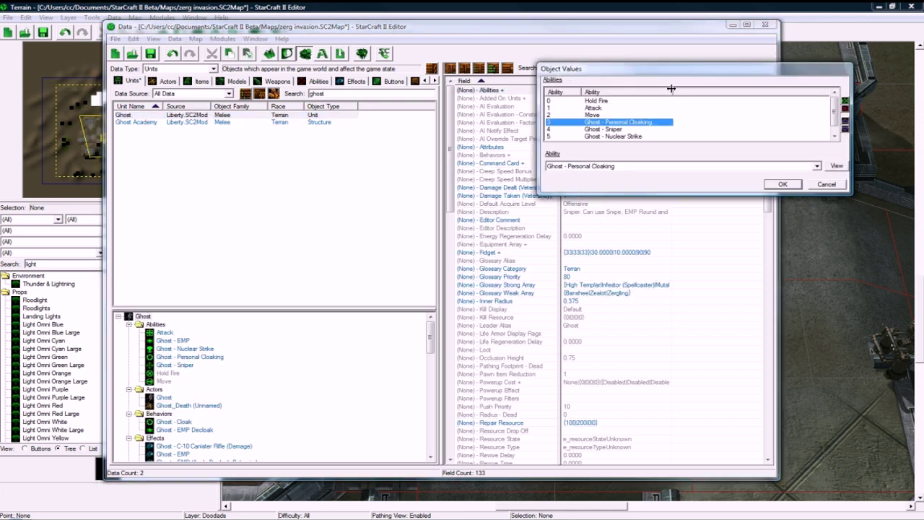
{"action": "left_click", "coordinate": [845, 109]}
{"action": "left_click", "coordinate": [845, 109]}
{"action": "left_click", "coordinate": [846, 109]}
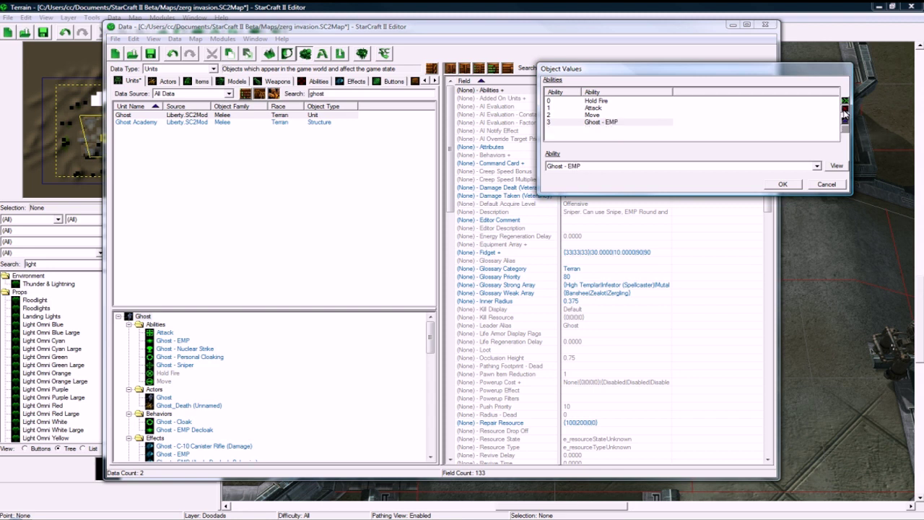
{"action": "left_click", "coordinate": [845, 109]}
{"action": "left_click", "coordinate": [782, 184]}
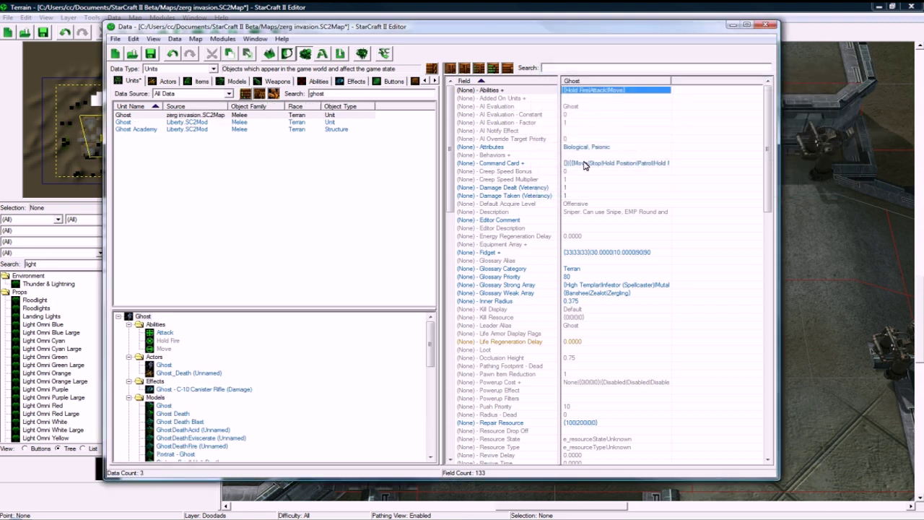
Delete Sniper Round, EMP Round, Cloak and Decloak buttons from the Ghost's command card.
{"action": "left_click", "coordinate": [593, 165]}
{"action": "double_click", "coordinate": [593, 165]}
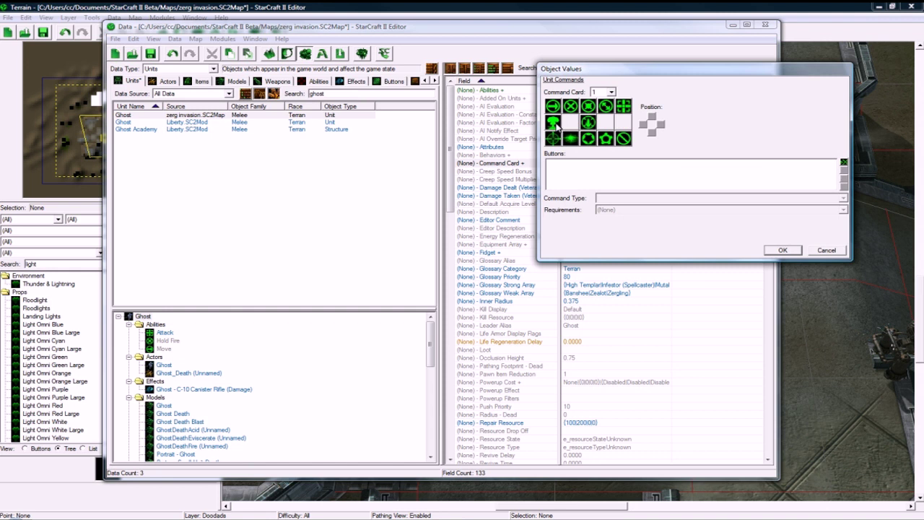
{"action": "left_click", "coordinate": [557, 126]}
{"action": "left_click", "coordinate": [843, 170]}
{"action": "left_click", "coordinate": [552, 138]}
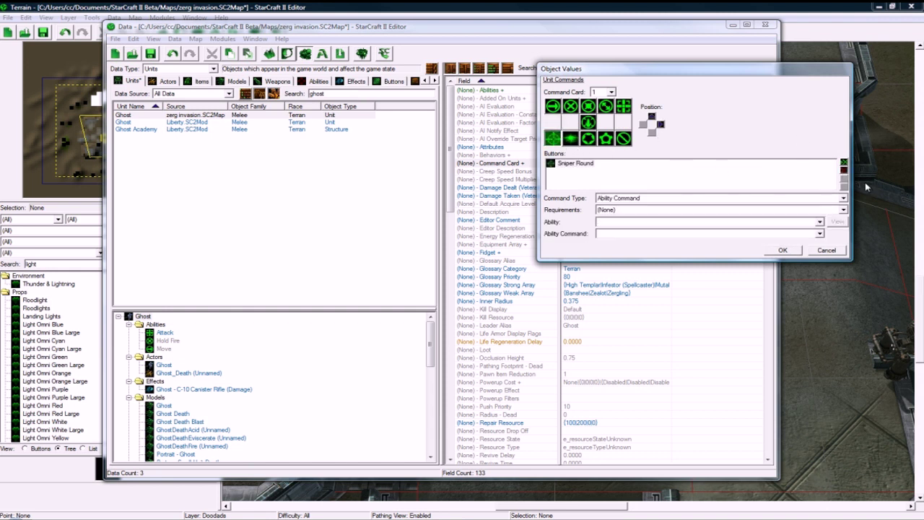
{"action": "left_click", "coordinate": [844, 171]}
{"action": "left_click", "coordinate": [570, 138]}
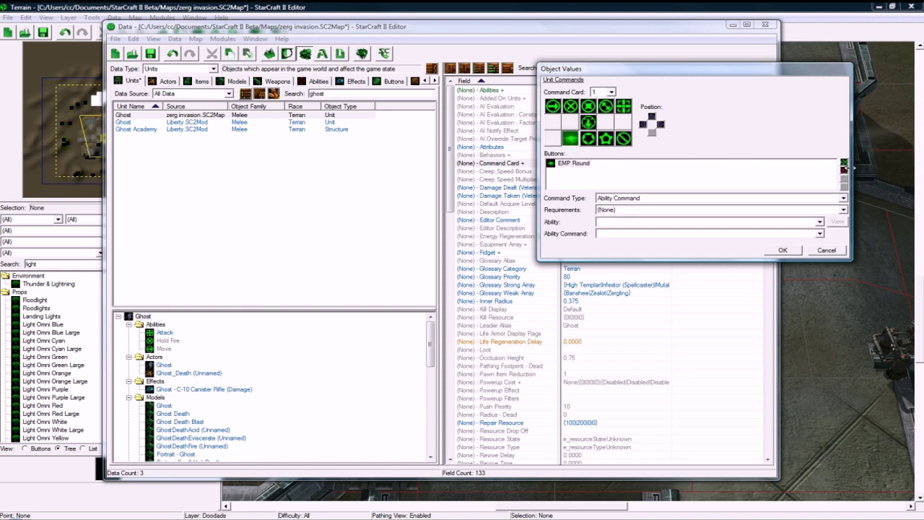
{"action": "left_click", "coordinate": [843, 170]}
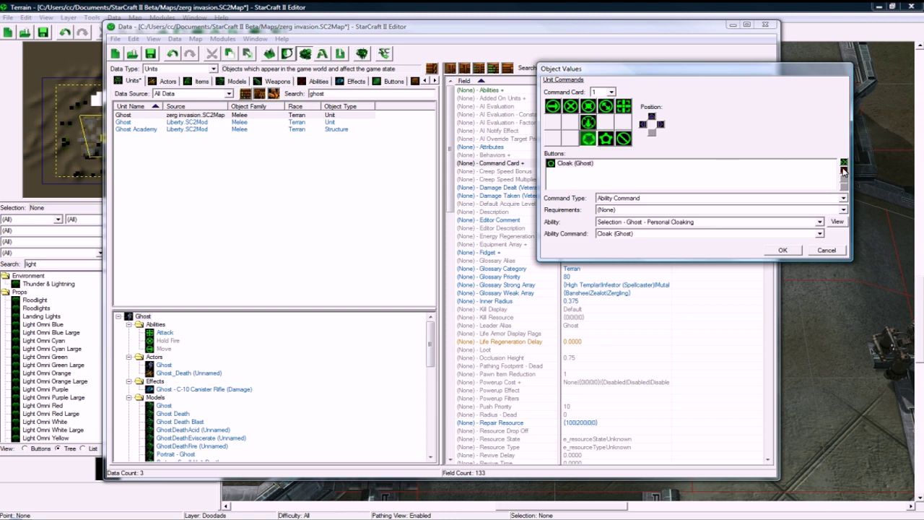
{"action": "left_click", "coordinate": [844, 170]}
{"action": "left_click", "coordinate": [605, 138]}
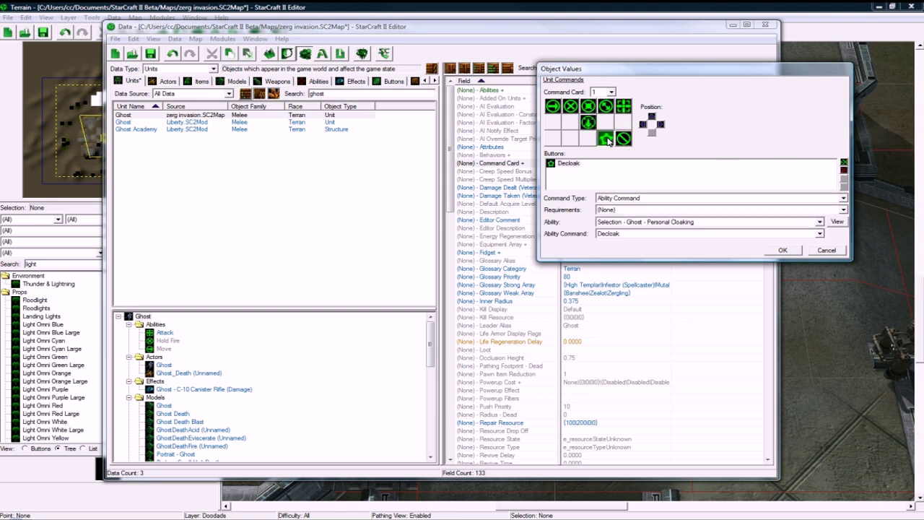
{"action": "left_click", "coordinate": [843, 171]}
{"action": "left_click", "coordinate": [588, 122]}
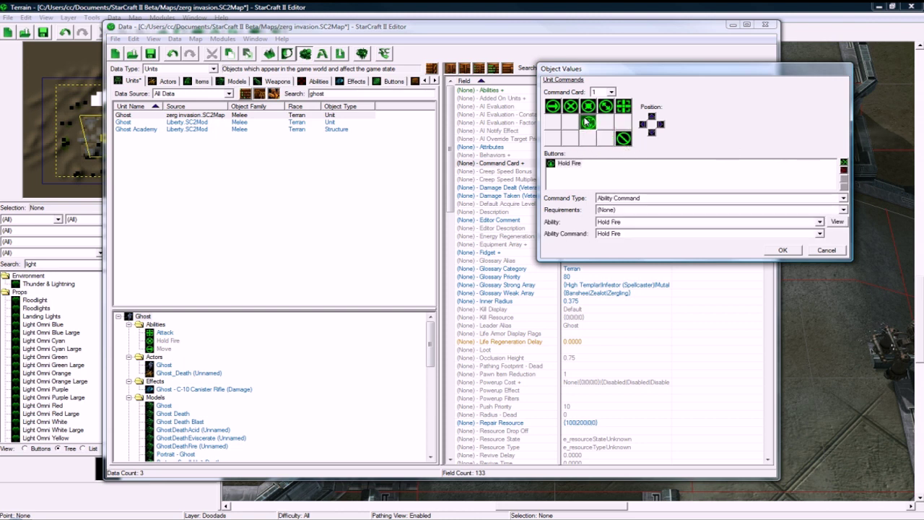
{"action": "left_click", "coordinate": [769, 250]}
Set the Ghost's Stats - Supplies to 0 and save the map.
{"action": "left_click", "coordinate": [588, 174]}
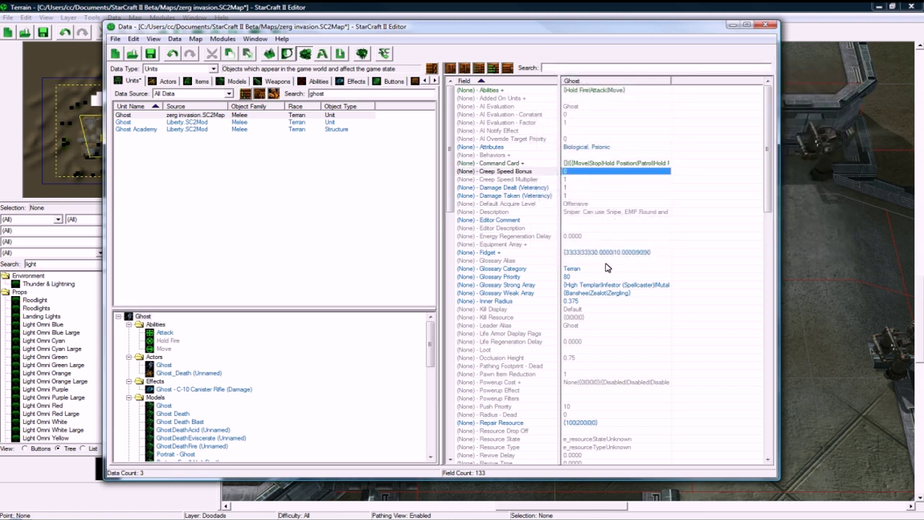
{"action": "scroll", "coordinate": [606, 267], "scroll_direction": "down", "scroll_amount": 14}
{"action": "scroll", "coordinate": [606, 267], "scroll_direction": "down", "scroll_amount": 15}
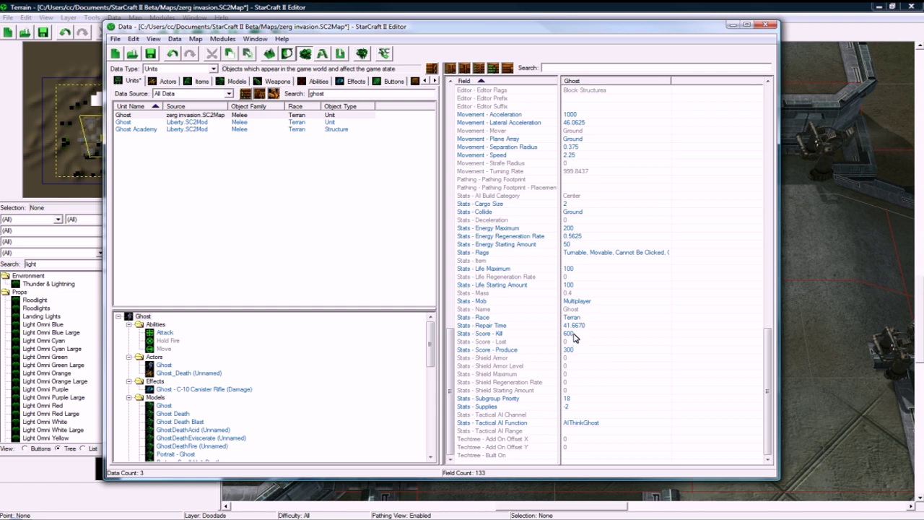
{"action": "double_click", "coordinate": [575, 407]}
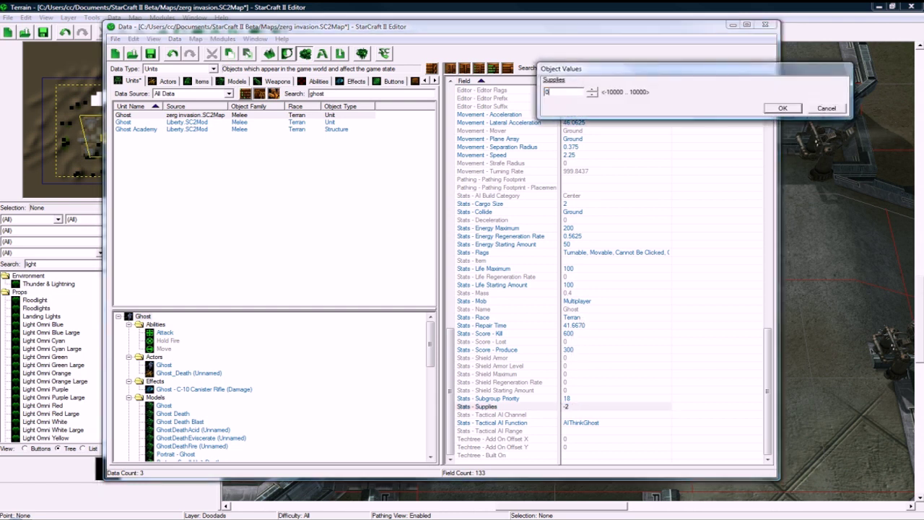
{"action": "type", "text": "0"}
{"action": "key", "text": "Return"}
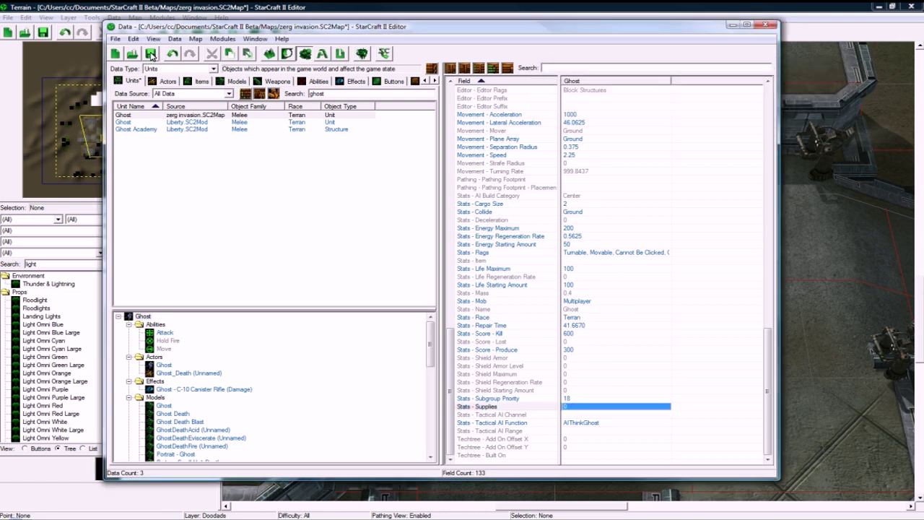
{"action": "left_click", "coordinate": [150, 55]}
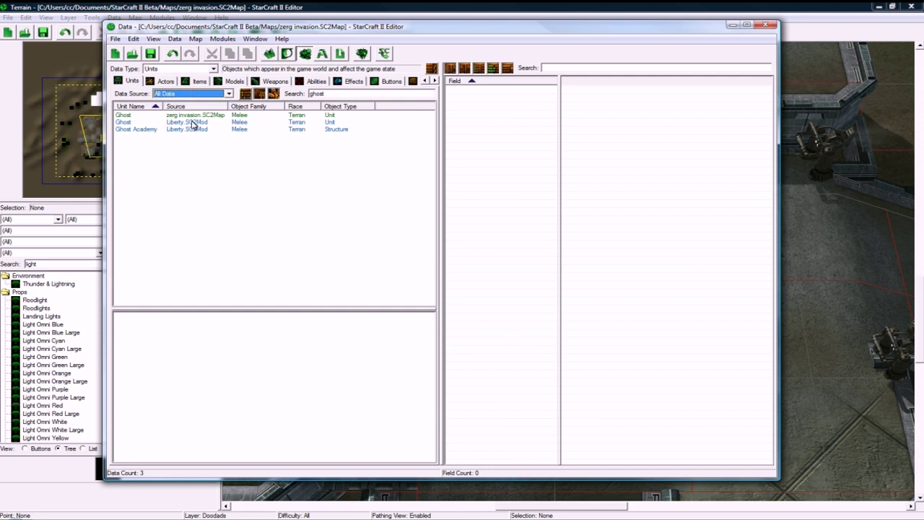
Clear the 'ghost' search filter and sort all units by Source.
{"action": "left_click", "coordinate": [193, 116]}
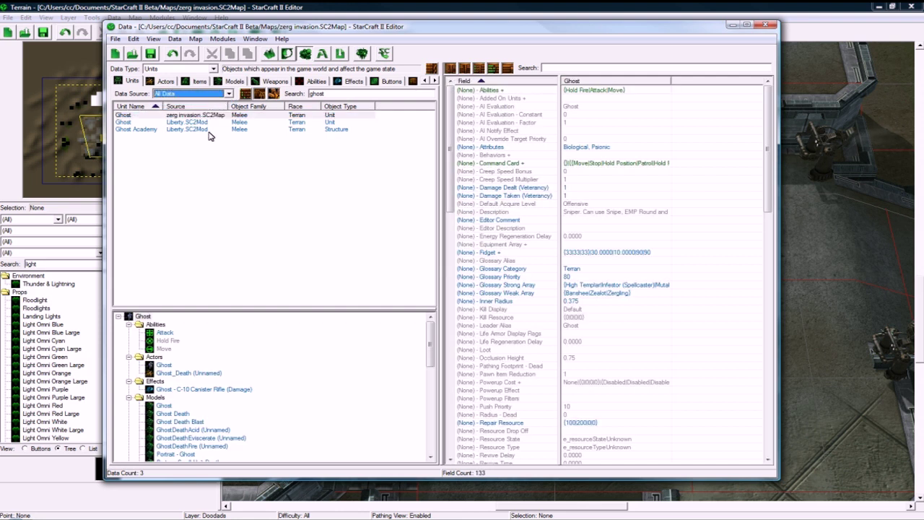
{"action": "left_click", "coordinate": [164, 82]}
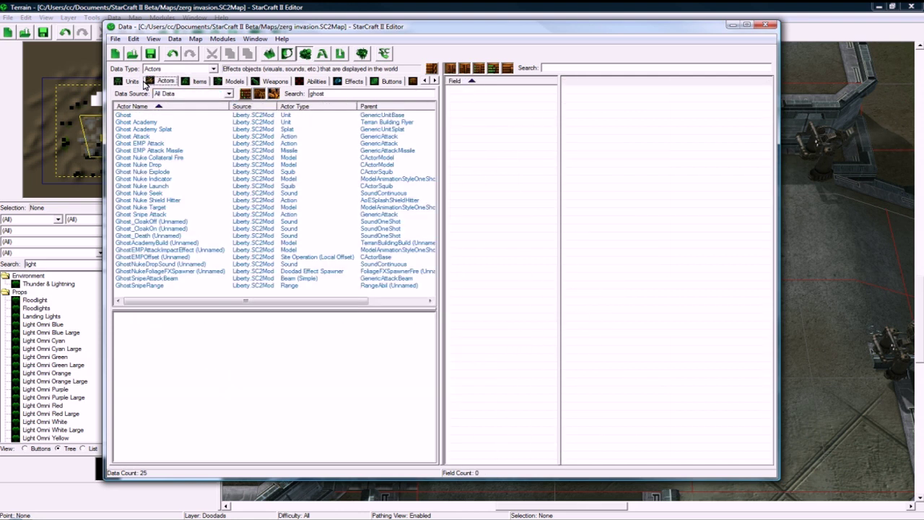
{"action": "left_click", "coordinate": [130, 81]}
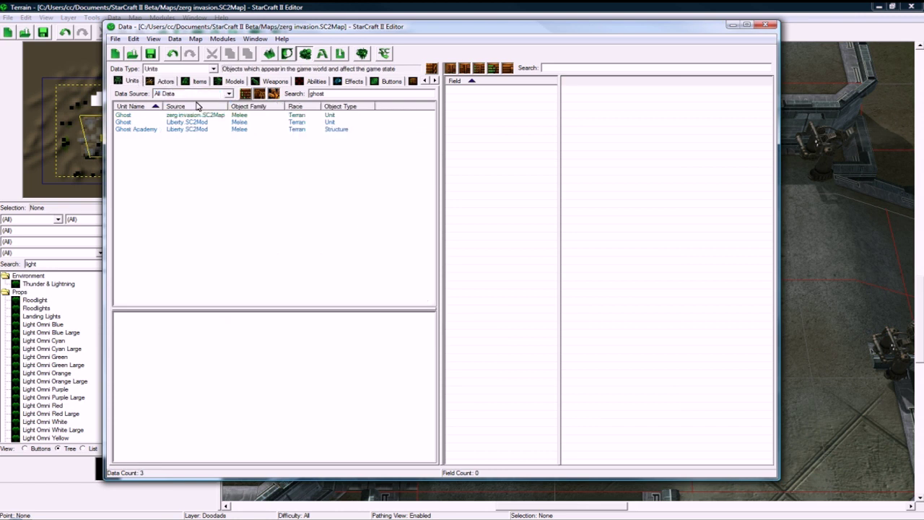
{"action": "left_click_drag", "start_coordinate": [334, 92], "coordinate": [304, 95]}
{"action": "key", "text": "BackSpace"}
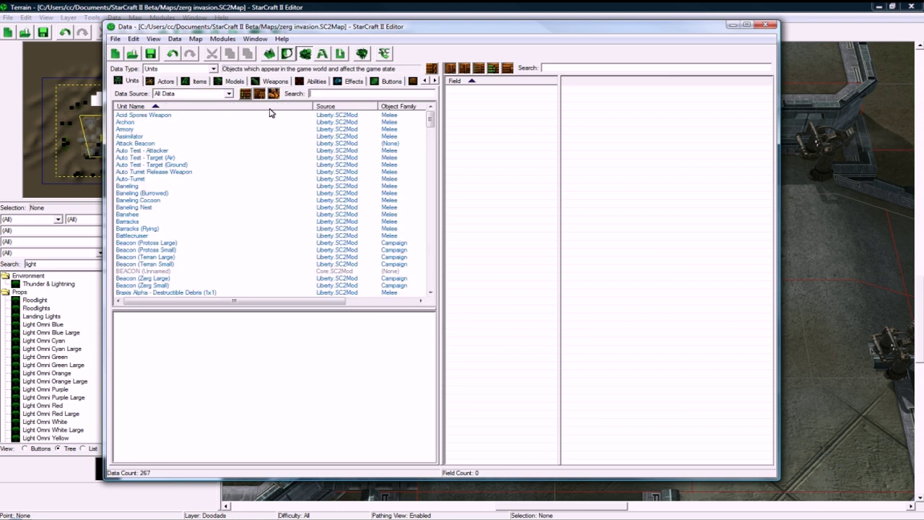
{"action": "left_click", "coordinate": [339, 107]}
Review the map's Ghost, Human Base, Marauder, Marine and Reaper units and Ghost's linked data.
{"action": "left_click_drag", "start_coordinate": [429, 119], "coordinate": [430, 279]}
{"action": "left_click", "coordinate": [127, 264]}
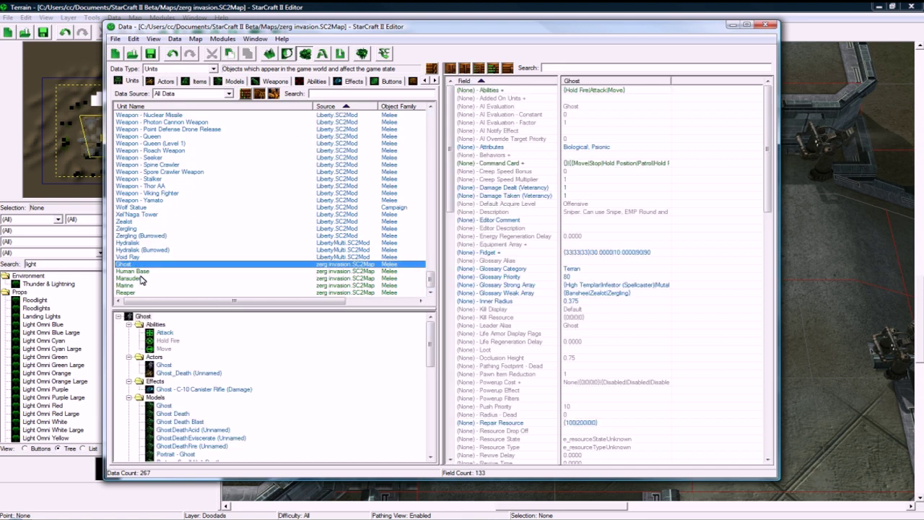
{"action": "left_click", "coordinate": [132, 271]}
{"action": "left_click", "coordinate": [130, 278]}
{"action": "left_click", "coordinate": [127, 285]}
{"action": "left_click", "coordinate": [139, 292]}
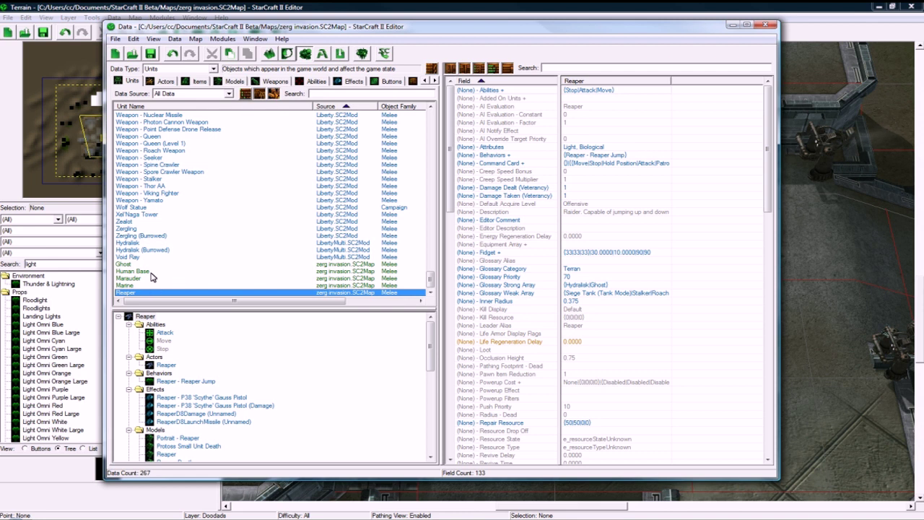
{"action": "left_click", "coordinate": [150, 265]}
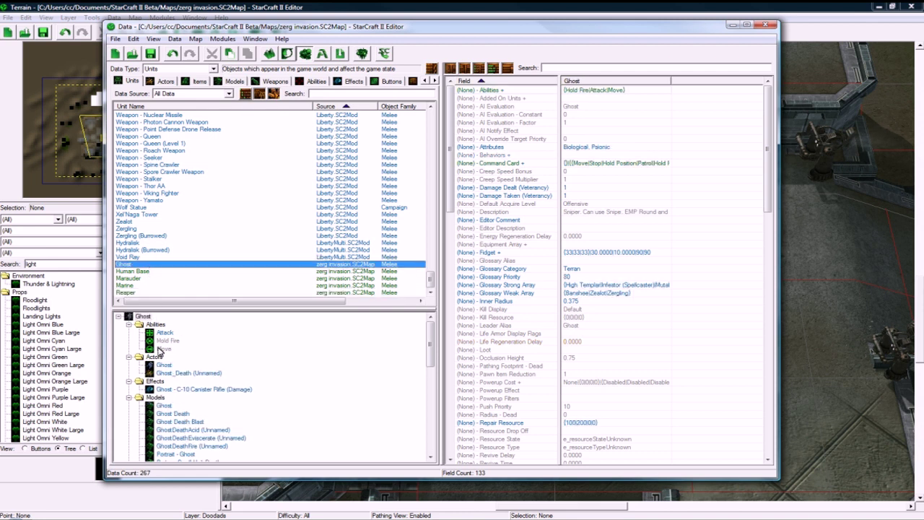
{"action": "left_click", "coordinate": [171, 374]}
{"action": "left_click", "coordinate": [202, 389]}
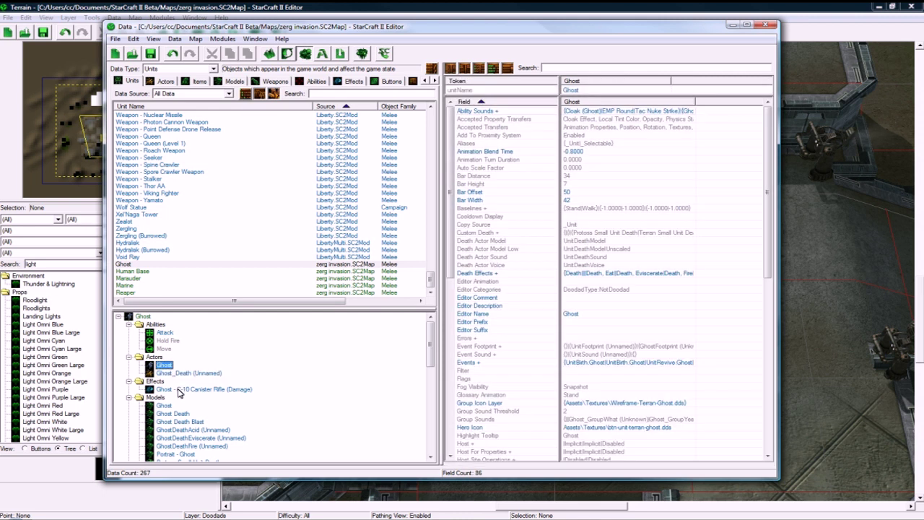
{"action": "left_click", "coordinate": [153, 271]}
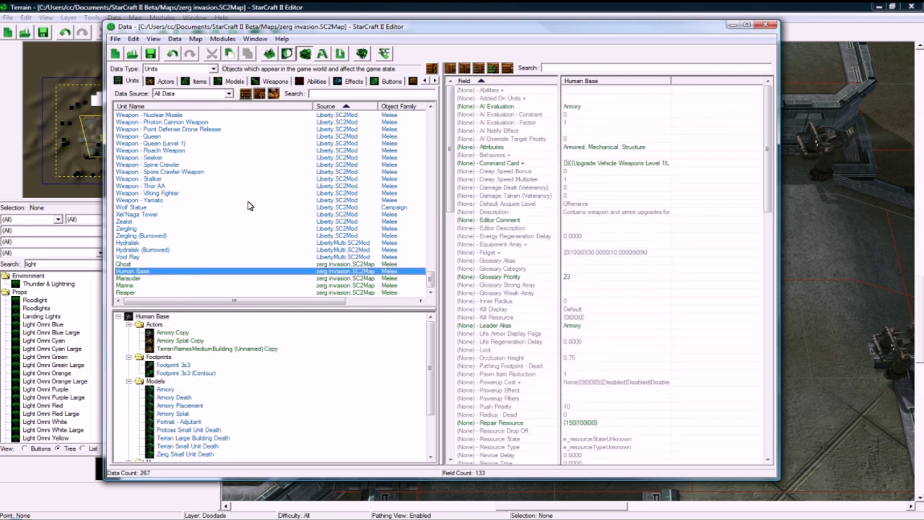
{"action": "left_click_drag", "start_coordinate": [431, 279], "coordinate": [433, 134]}
{"action": "scroll", "coordinate": [433, 133], "scroll_direction": "down", "scroll_amount": 3}
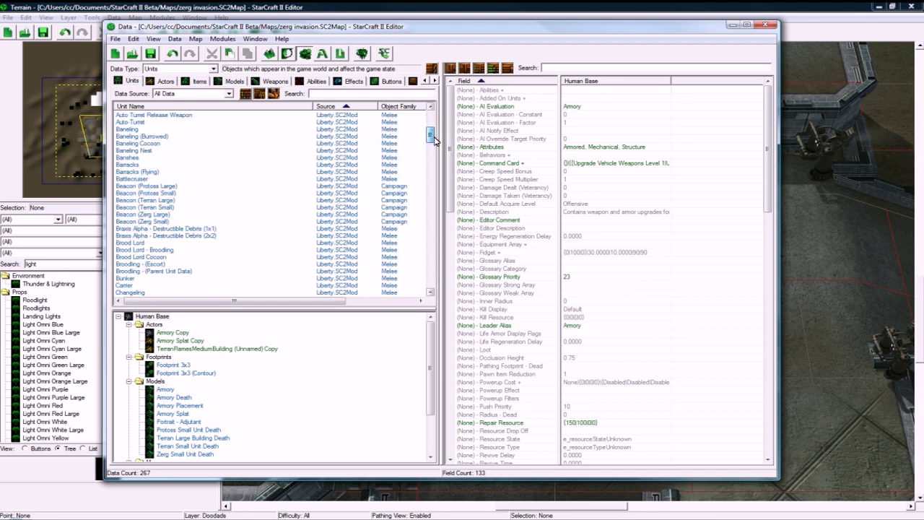
Duplicate the Barracks unit, including its Barracks - Train ability and actors.
{"action": "left_click", "coordinate": [147, 165]}
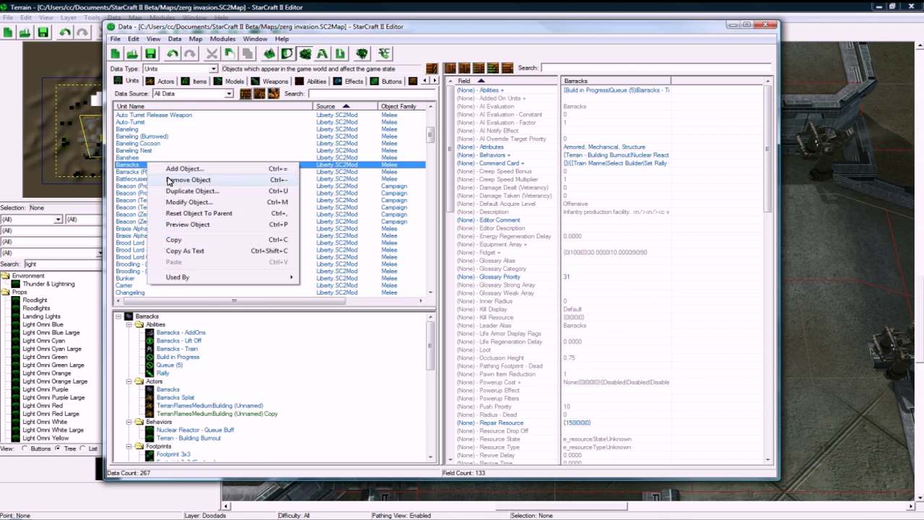
{"action": "left_click", "coordinate": [187, 190]}
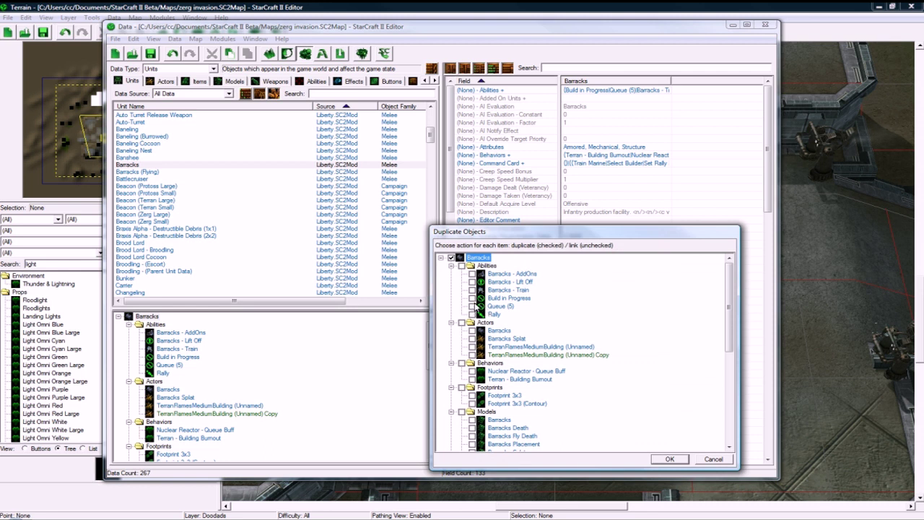
{"action": "left_click", "coordinate": [504, 290]}
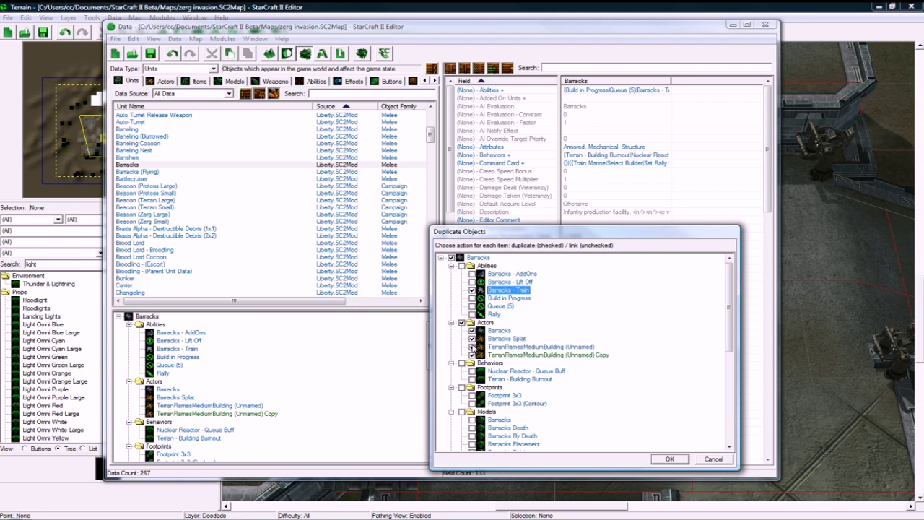
{"action": "scroll", "coordinate": [557, 392], "scroll_direction": "down", "scroll_amount": 9}
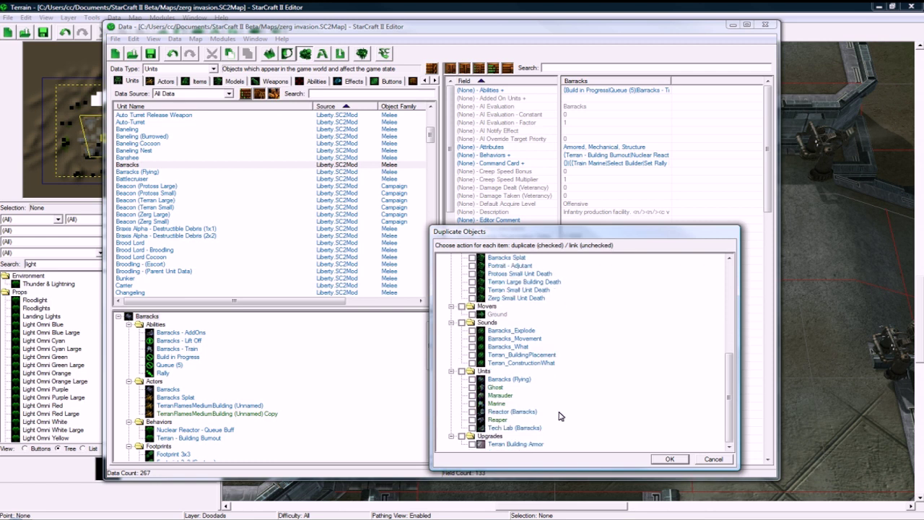
{"action": "left_click", "coordinate": [659, 459]}
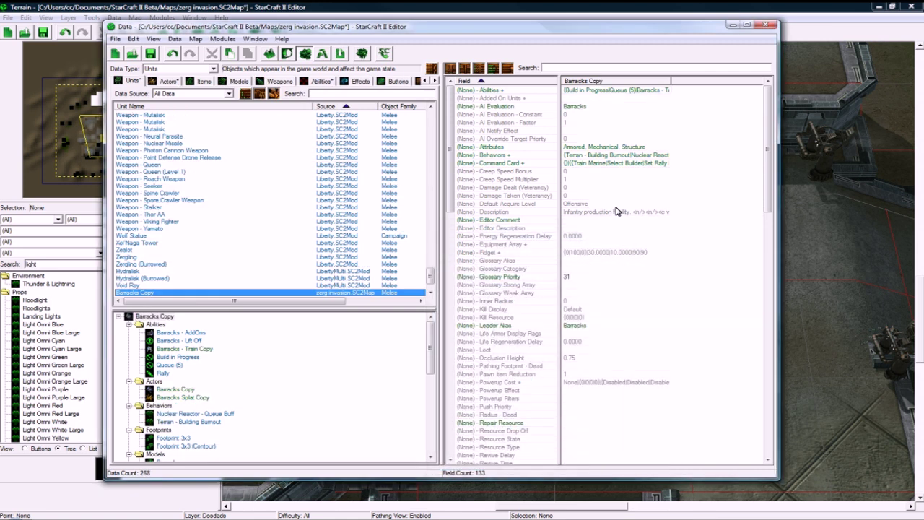
Rename the Barracks Copy unit to 'HQ'.
{"action": "left_click_drag", "start_coordinate": [767, 127], "coordinate": [769, 373]}
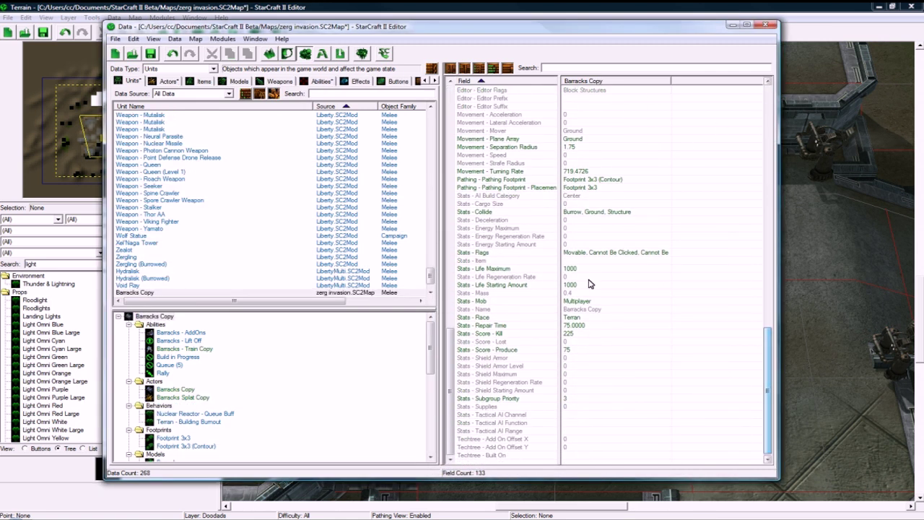
{"action": "double_click", "coordinate": [586, 310]}
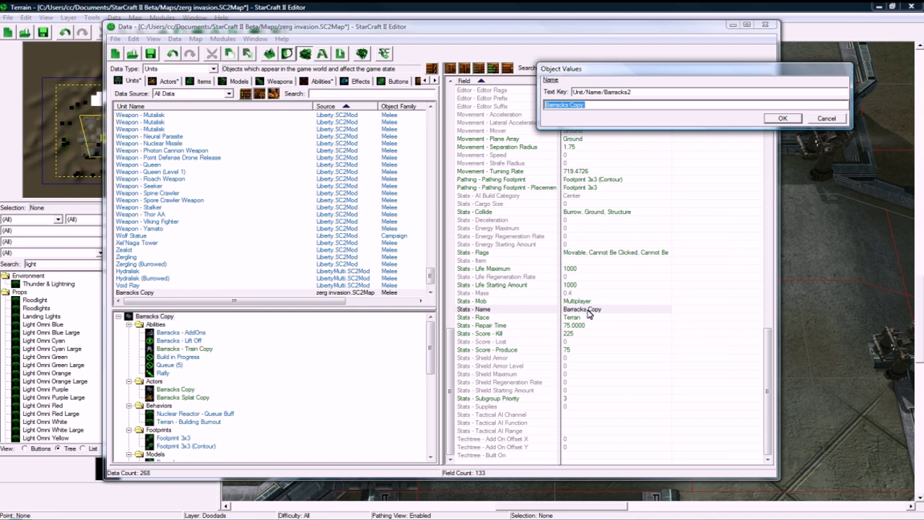
{"action": "type", "text": "HQ"}
{"action": "key", "text": "Return"}
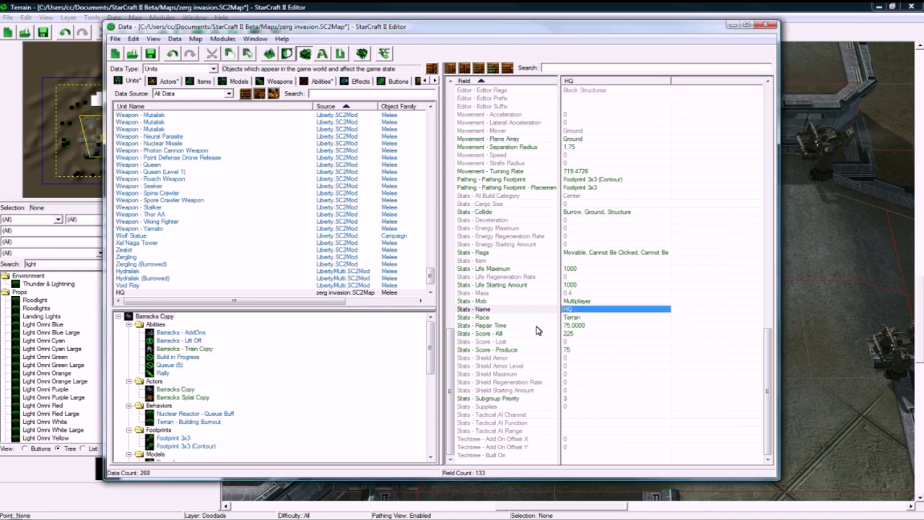
Confirm HQ's Stats - Flags with Movable and Cannot Be Clicked included.
{"action": "double_click", "coordinate": [589, 252]}
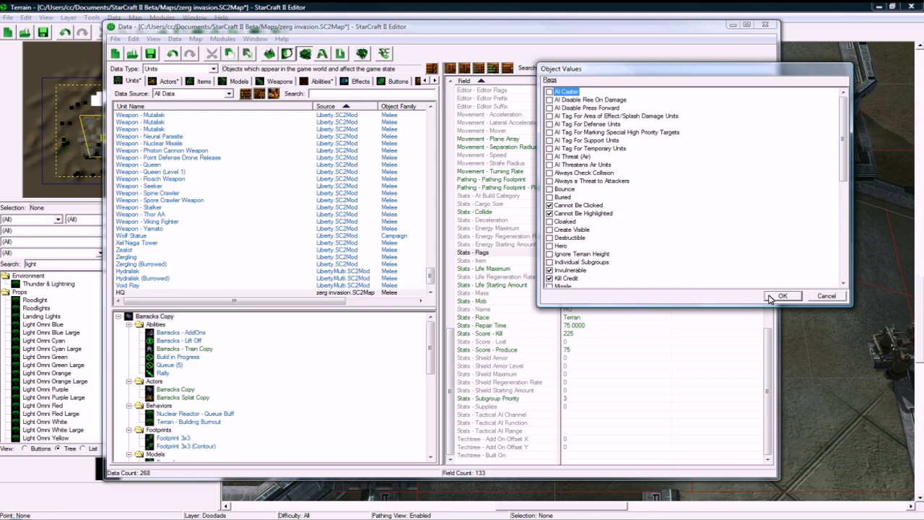
{"action": "left_click", "coordinate": [781, 296]}
{"action": "scroll", "coordinate": [600, 252], "scroll_direction": "up", "scroll_amount": 4}
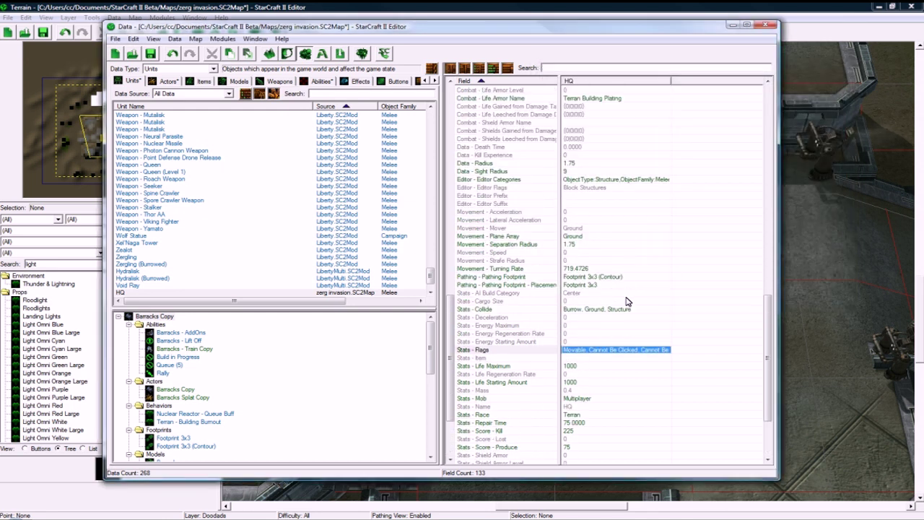
{"action": "scroll", "coordinate": [626, 301], "scroll_direction": "up", "scroll_amount": 9}
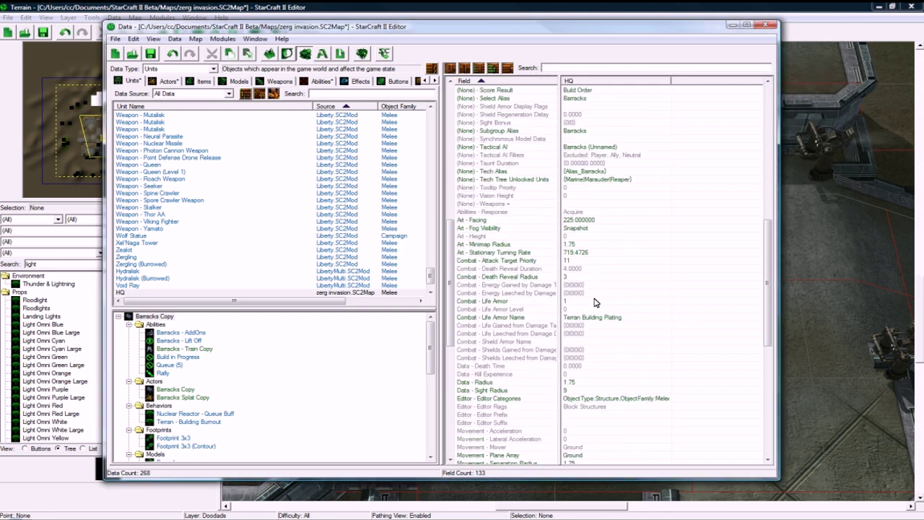
{"action": "scroll", "coordinate": [594, 303], "scroll_direction": "up", "scroll_amount": 14}
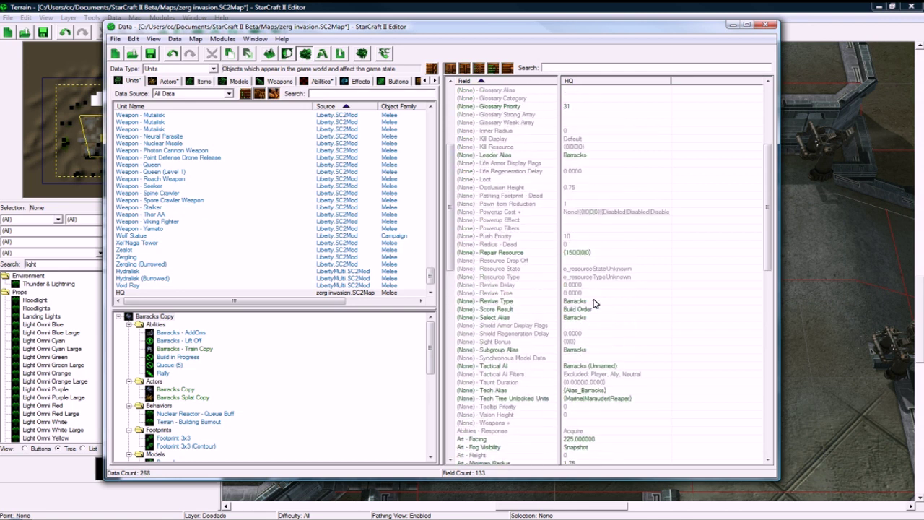
{"action": "scroll", "coordinate": [595, 303], "scroll_direction": "up", "scroll_amount": 2}
Remove the Barracks - AddOns and Lift Off abilities from the HQ.
{"action": "double_click", "coordinate": [599, 90]}
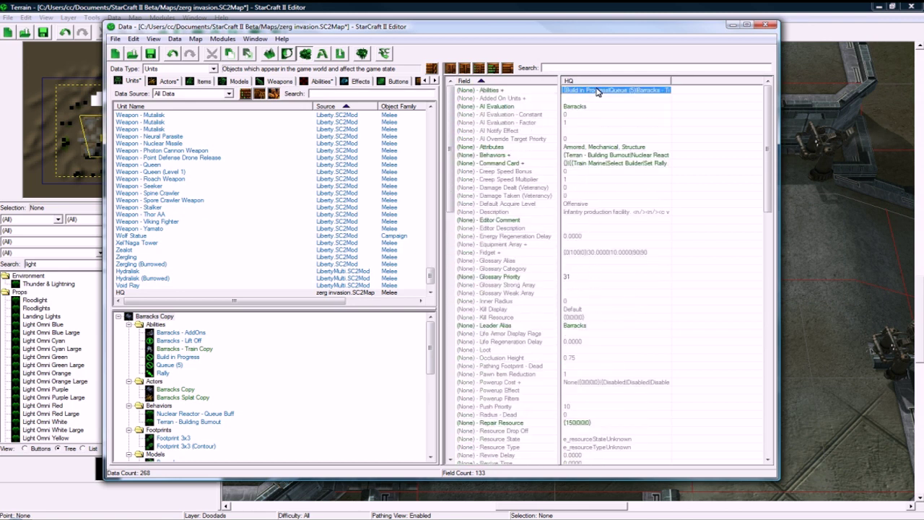
{"action": "left_click_drag", "start_coordinate": [618, 92], "coordinate": [650, 94]}
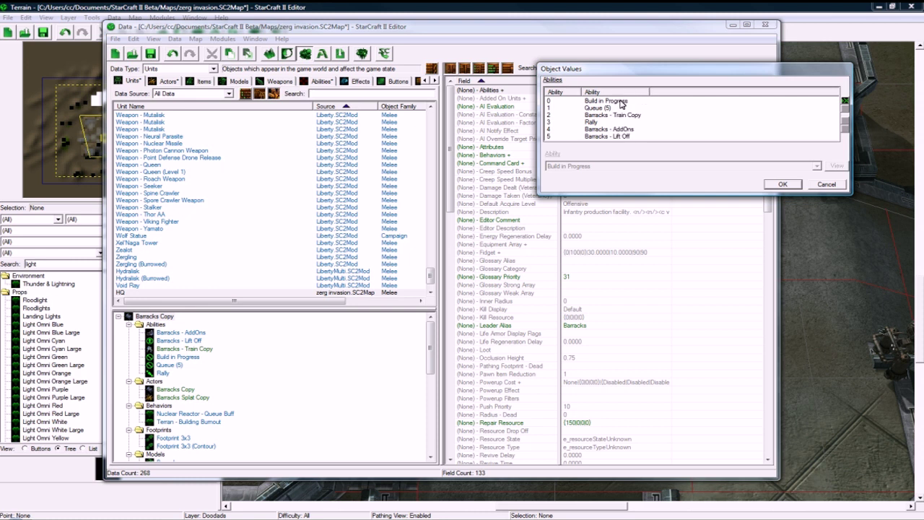
{"action": "left_click", "coordinate": [620, 101]}
{"action": "left_click", "coordinate": [616, 108]}
{"action": "left_click", "coordinate": [619, 116]}
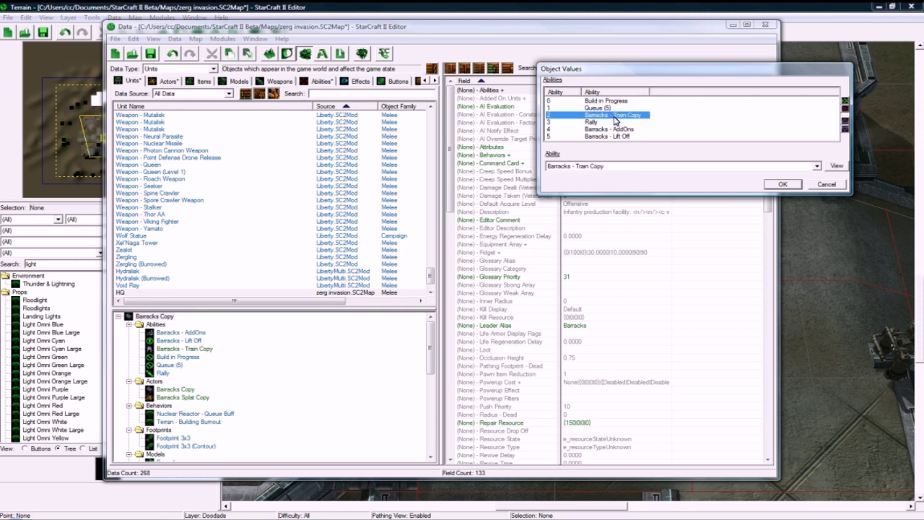
{"action": "left_click", "coordinate": [610, 129]}
{"action": "key", "text": "Delete"}
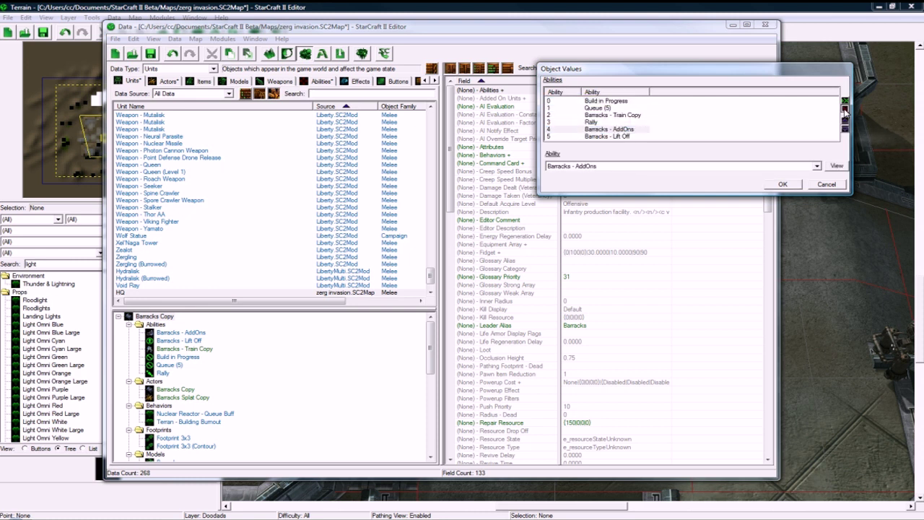
{"action": "left_click", "coordinate": [641, 128]}
{"action": "key", "text": "Delete"}
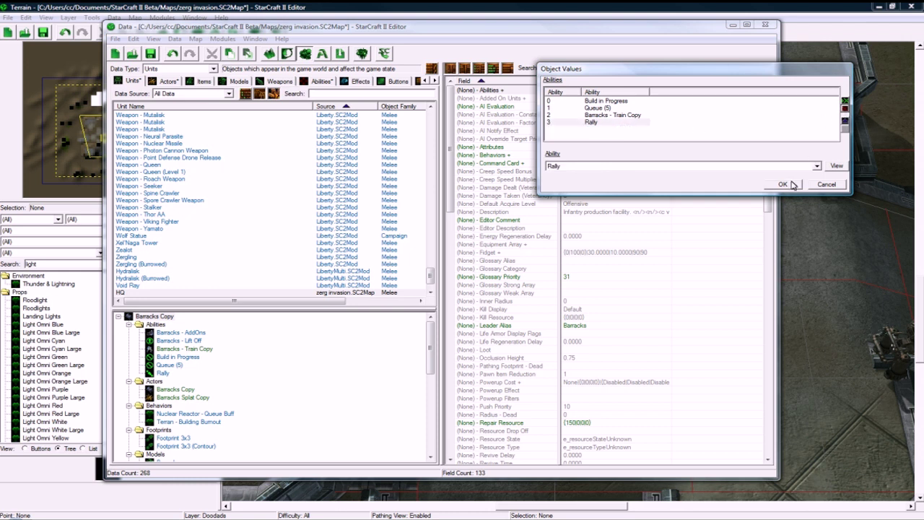
{"action": "left_click", "coordinate": [783, 184]}
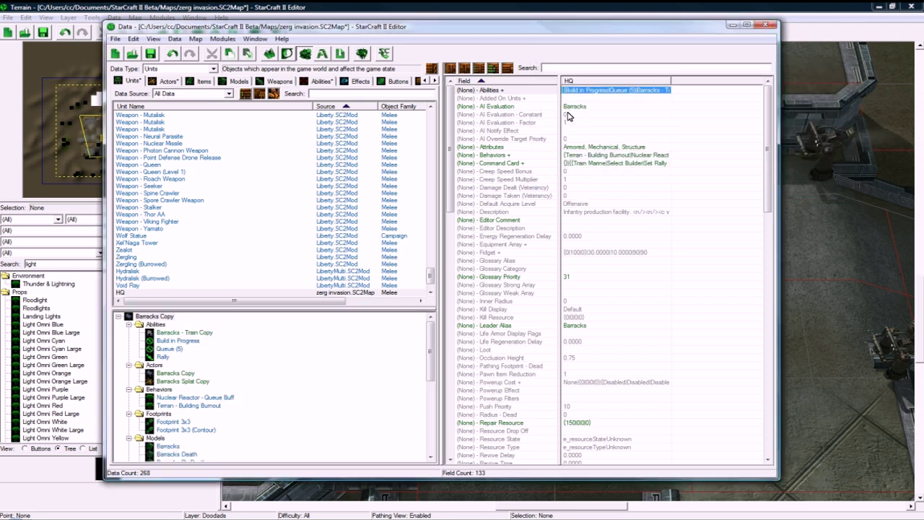
Clear HQ's Behaviors by removing Terran - Building Burnout and Nuclear Reactor.
{"action": "double_click", "coordinate": [596, 157]}
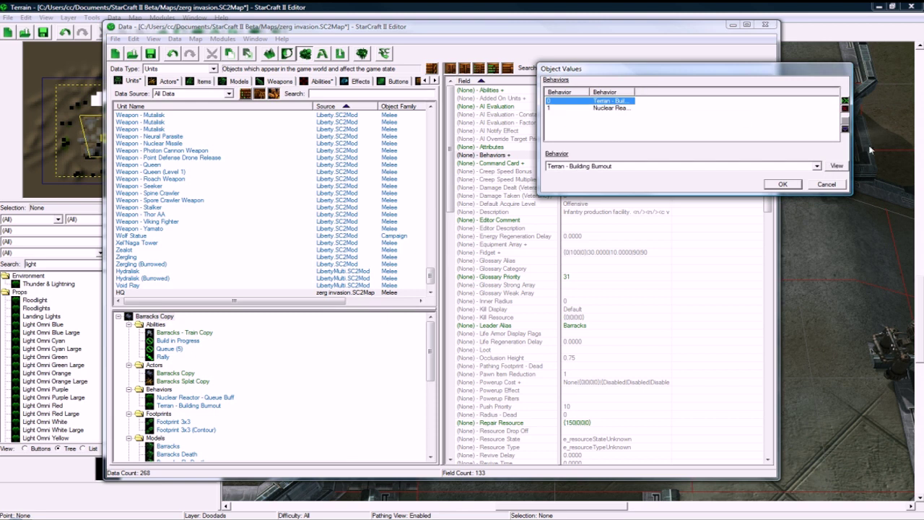
{"action": "left_click", "coordinate": [845, 109]}
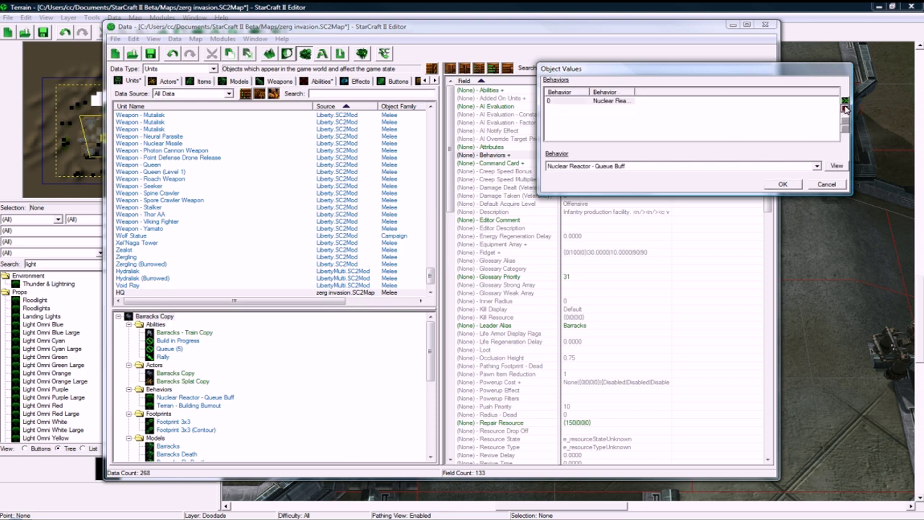
{"action": "left_click", "coordinate": [846, 108]}
{"action": "left_click", "coordinate": [782, 184]}
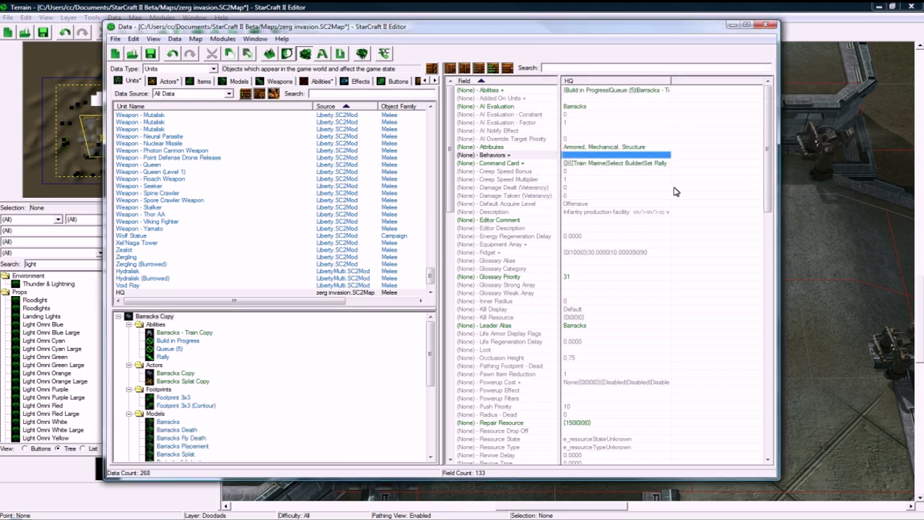
Delete the Build Reactor, Lift Off, Halt and Build Tech Lab buttons from HQ's command card.
{"action": "double_click", "coordinate": [605, 165]}
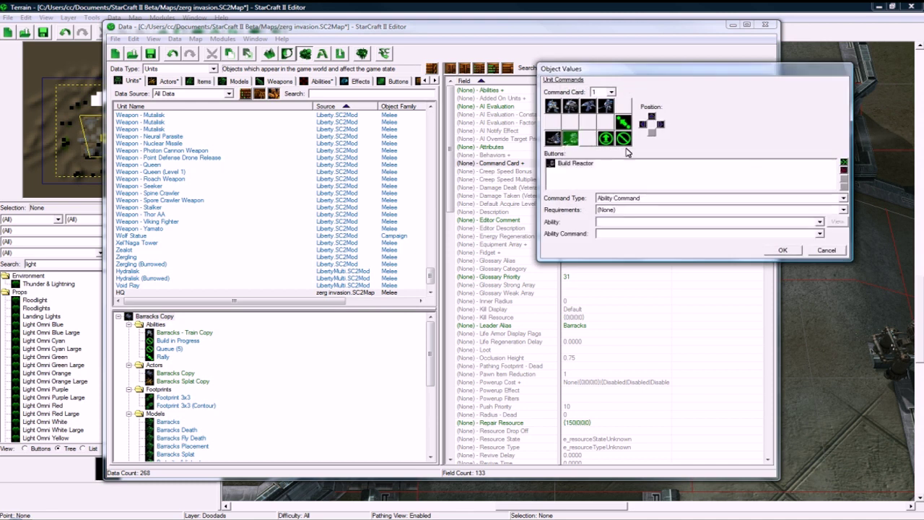
{"action": "left_click", "coordinate": [840, 171]}
{"action": "left_click", "coordinate": [622, 139]}
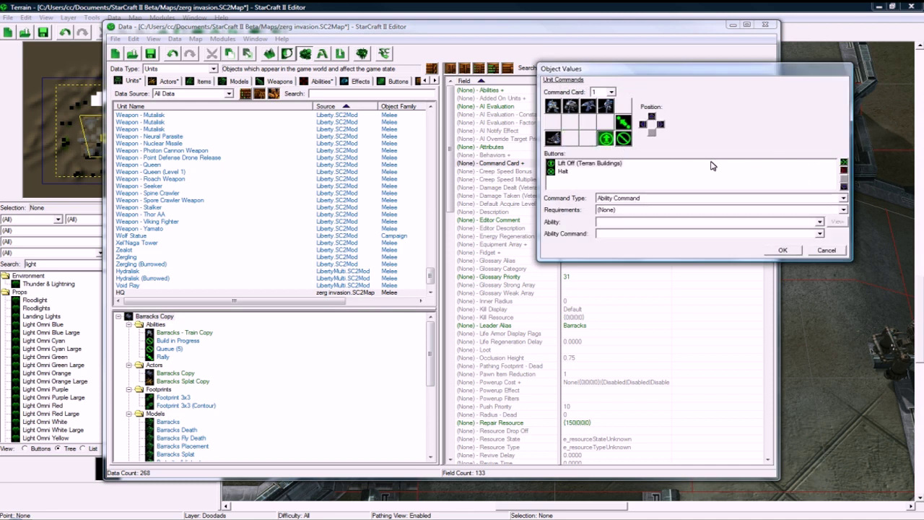
{"action": "left_click", "coordinate": [843, 170]}
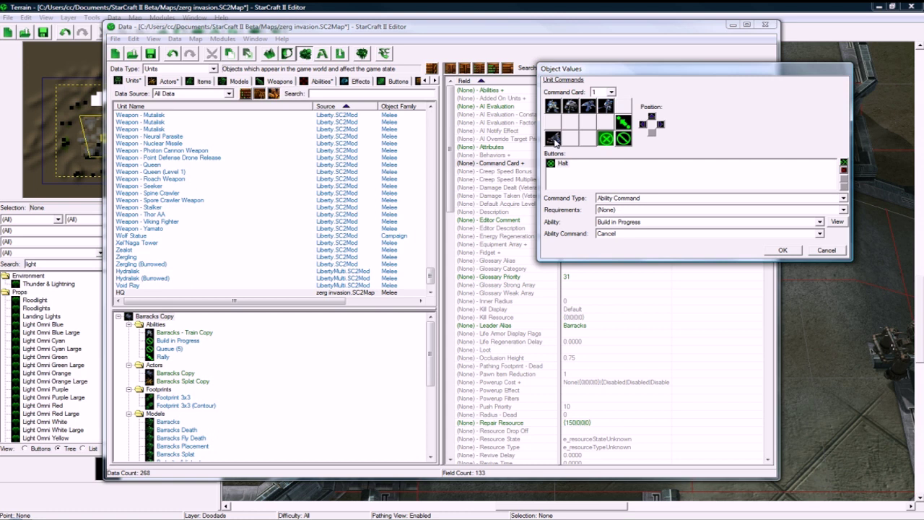
{"action": "left_click", "coordinate": [843, 171]}
{"action": "left_click", "coordinate": [553, 142]}
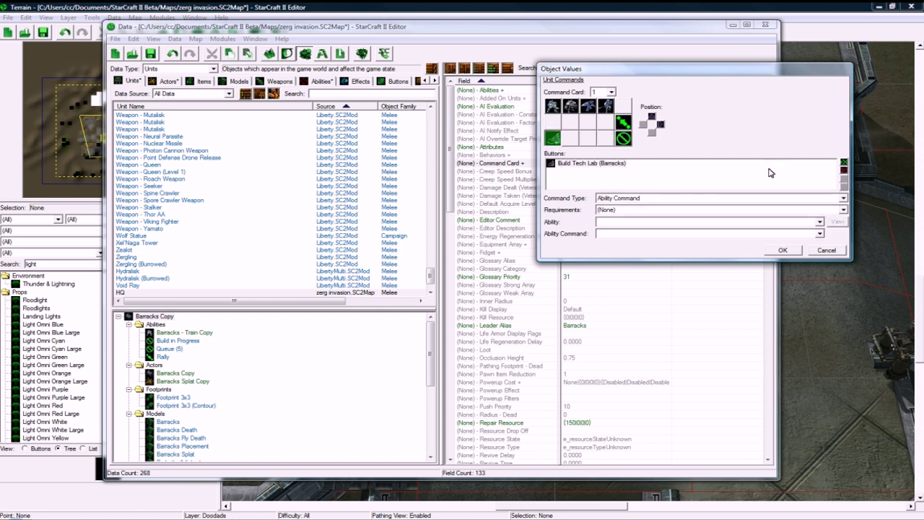
{"action": "left_click", "coordinate": [844, 171]}
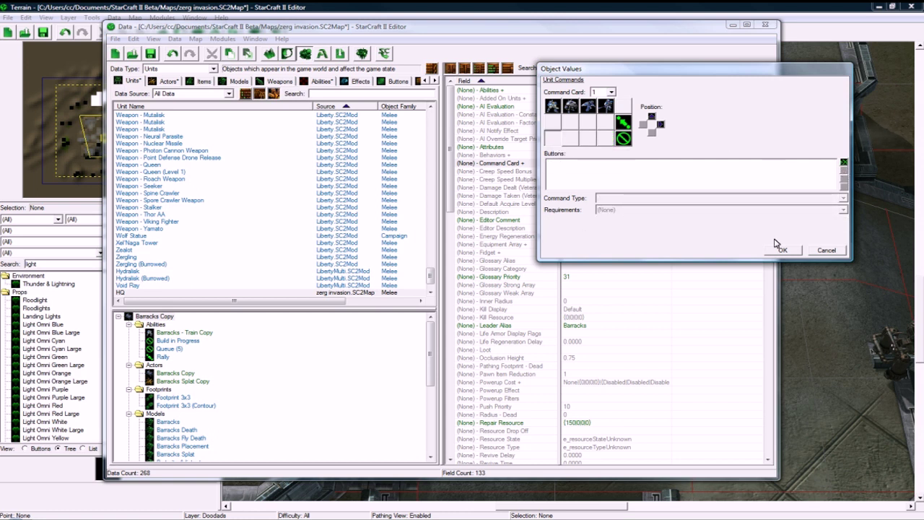
Check the remaining Train Marine and Train Reaper slots, confirm the card, and save the map.
{"action": "left_click", "coordinate": [552, 107]}
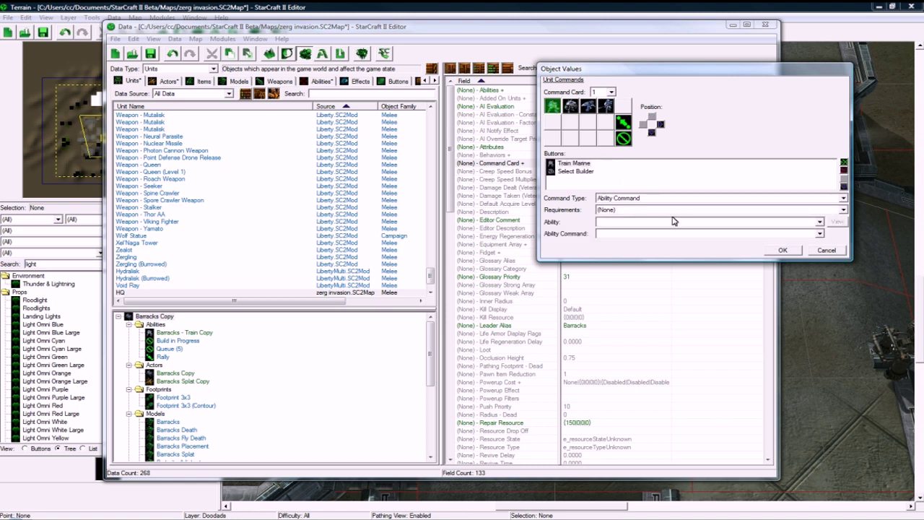
{"action": "left_click", "coordinate": [570, 106]}
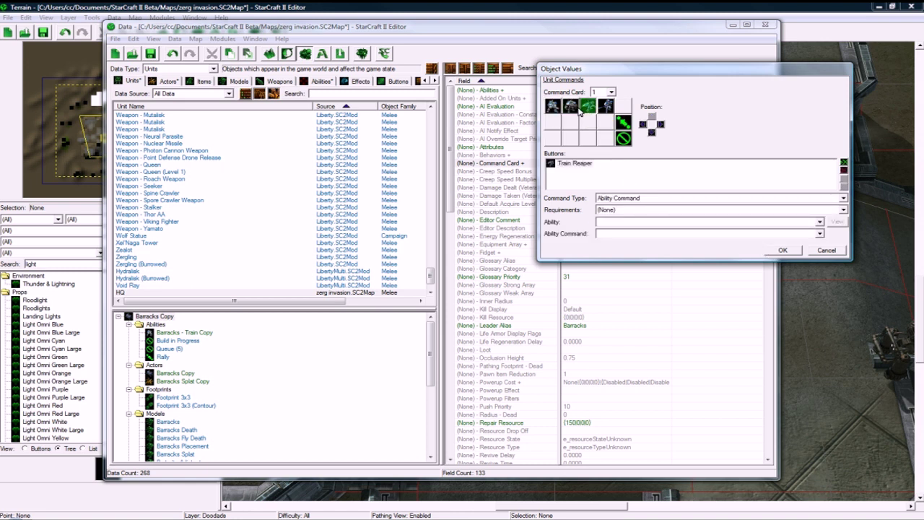
{"action": "left_click", "coordinate": [552, 107]}
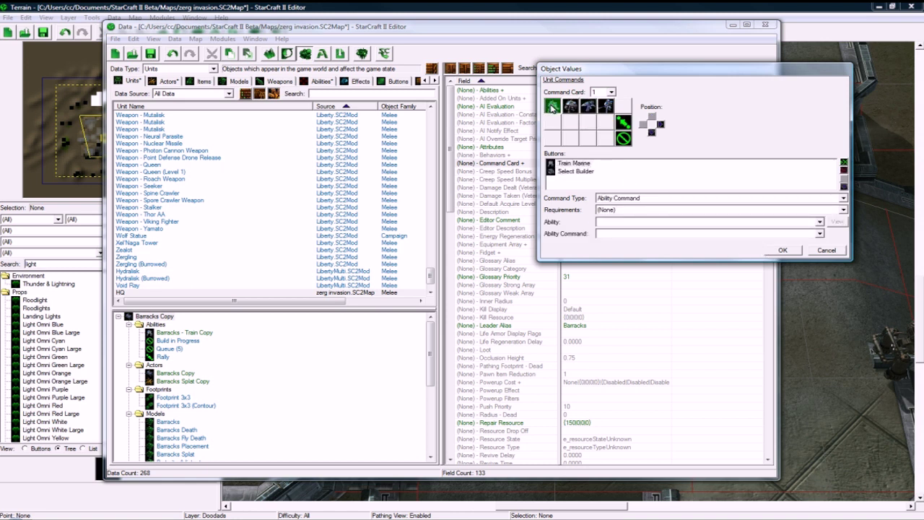
{"action": "left_click", "coordinate": [586, 164]}
{"action": "left_click", "coordinate": [782, 250]}
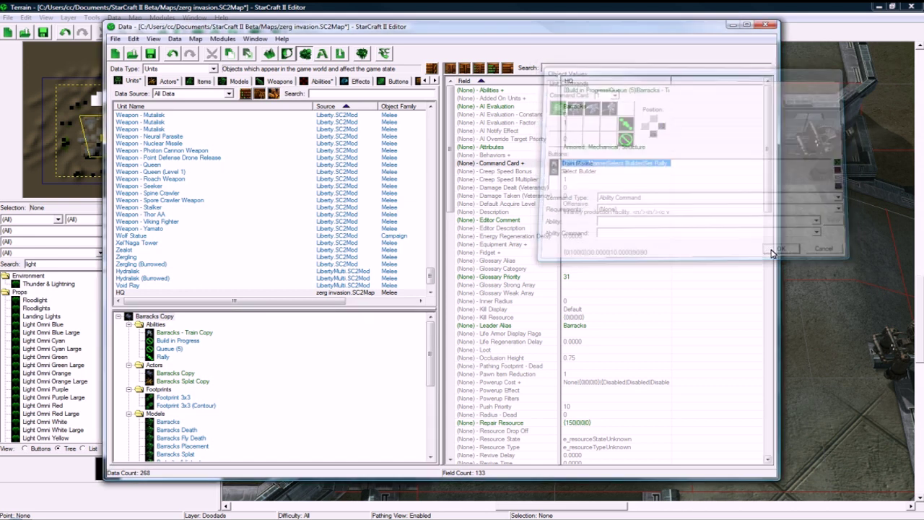
{"action": "left_click", "coordinate": [151, 52]}
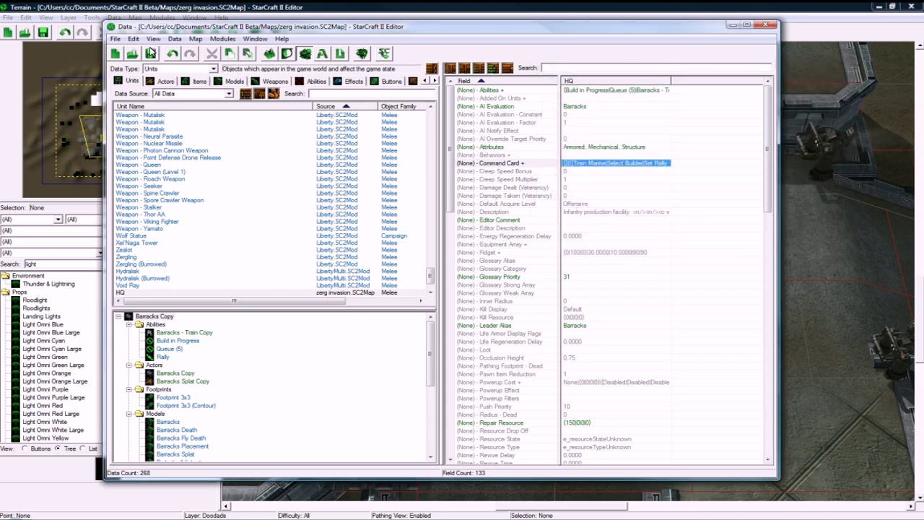
Rename the copied Barracks train ability to 'Train'.
{"action": "left_click", "coordinate": [186, 333]}
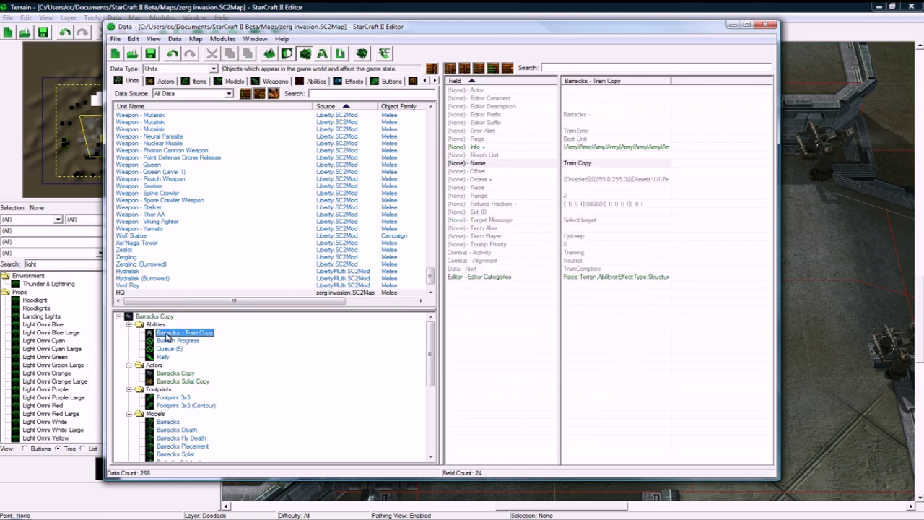
{"action": "double_click", "coordinate": [599, 164]}
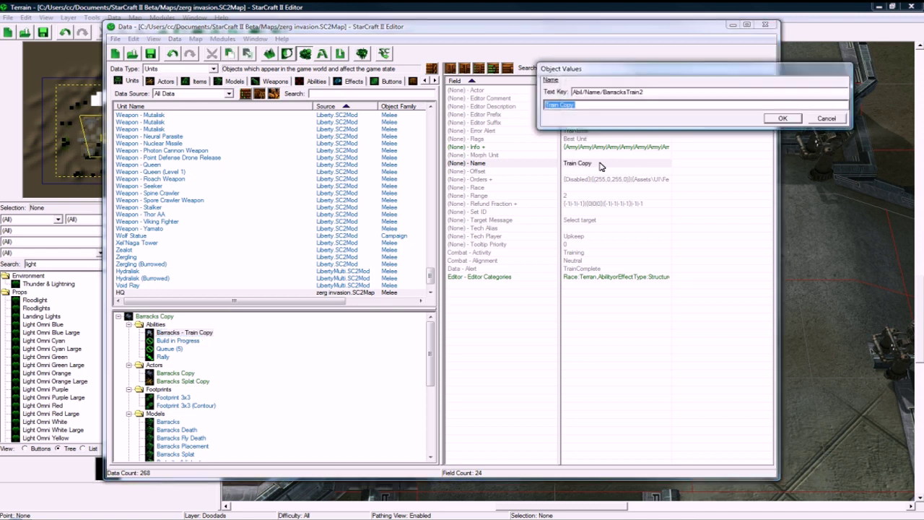
{"action": "type", "text": "T"}
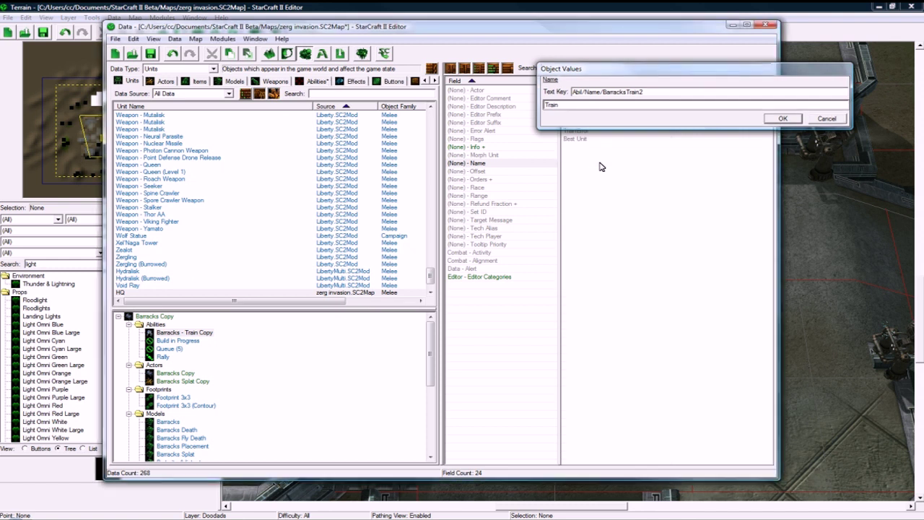
{"action": "key", "text": "Return"}
{"action": "left_click", "coordinate": [180, 340]}
Set the ability's editor prefix to 'HQ -' so it lists as HQ - Train.
{"action": "left_click", "coordinate": [186, 334]}
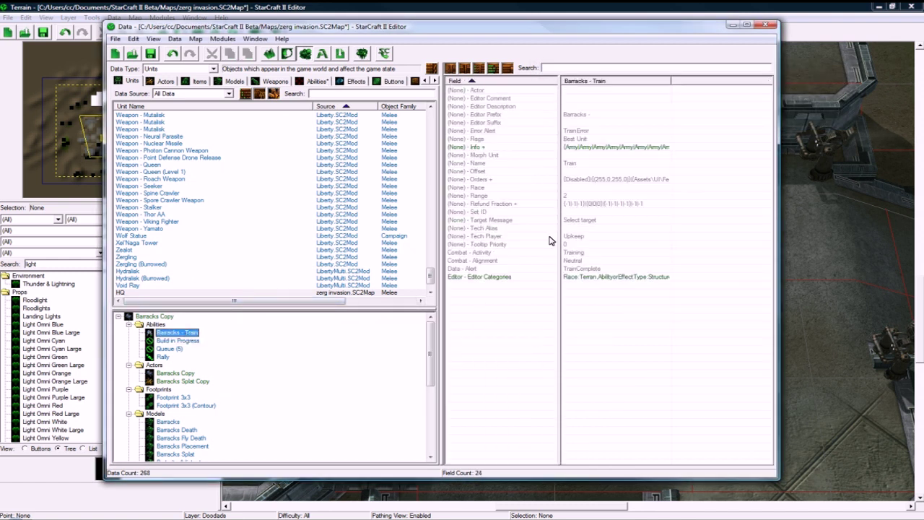
{"action": "double_click", "coordinate": [582, 115]}
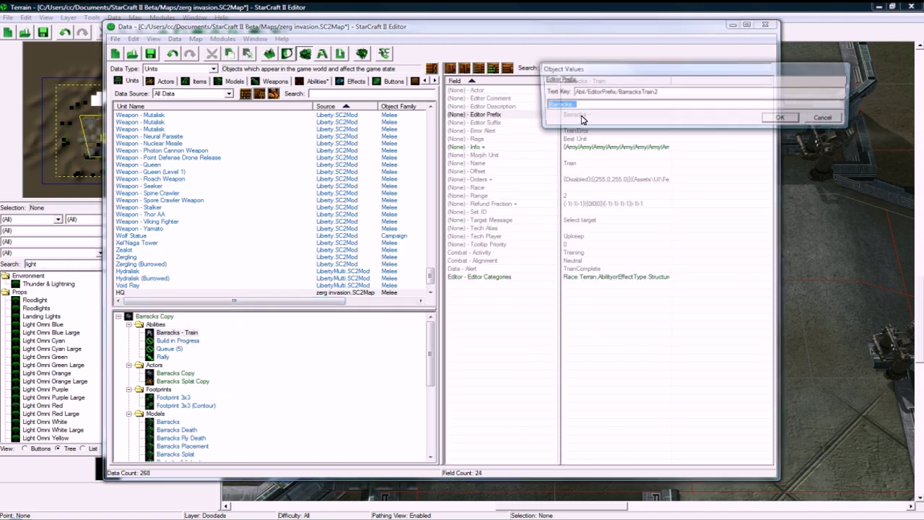
{"action": "type", "text": "HQ -"}
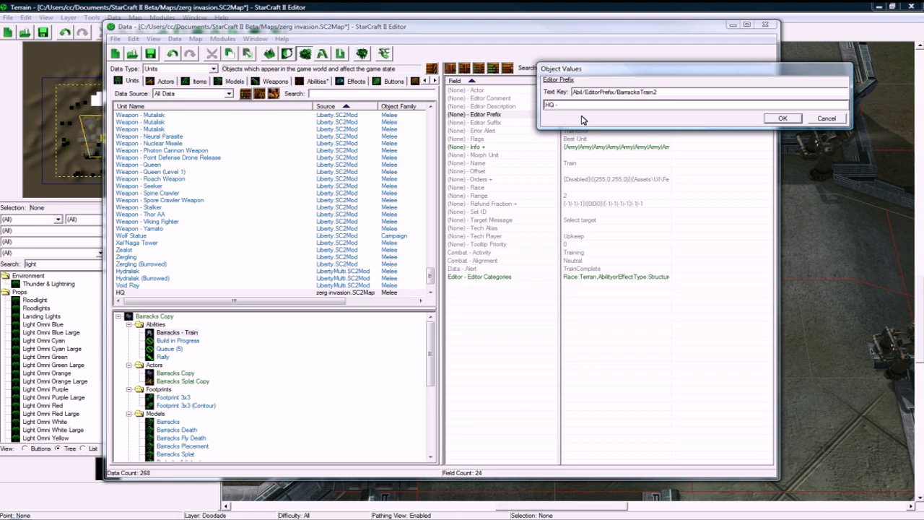
{"action": "key", "text": "Return"}
{"action": "left_click", "coordinate": [186, 339]}
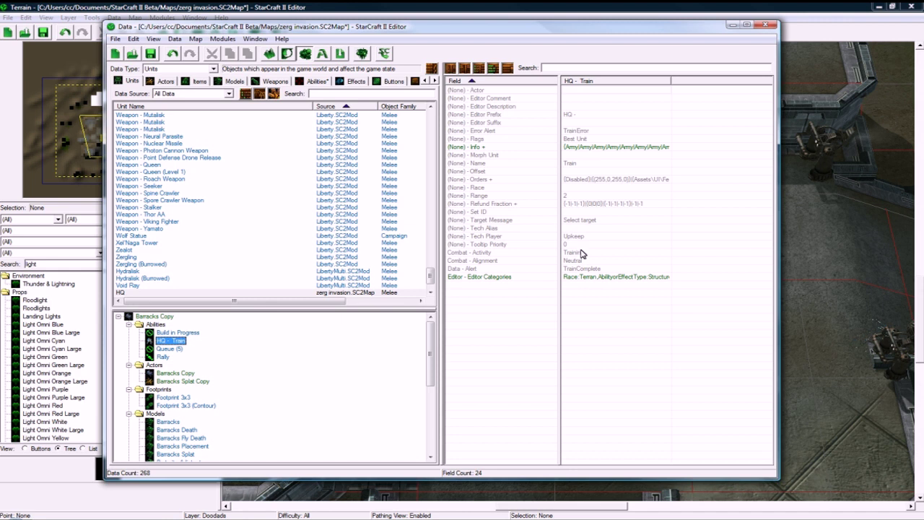
Set the Train Marine command's cost to 5 minerals and its training time to 5.
{"action": "double_click", "coordinate": [597, 148]}
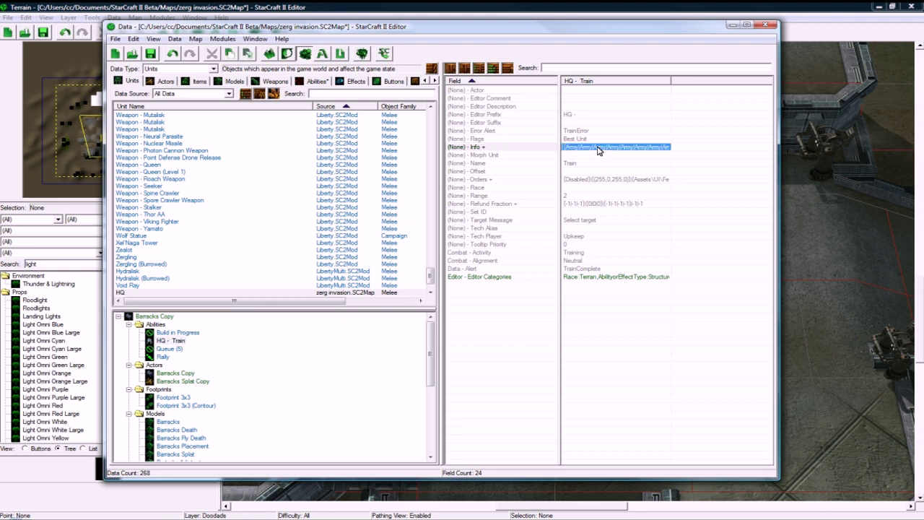
{"action": "left_click", "coordinate": [613, 103]}
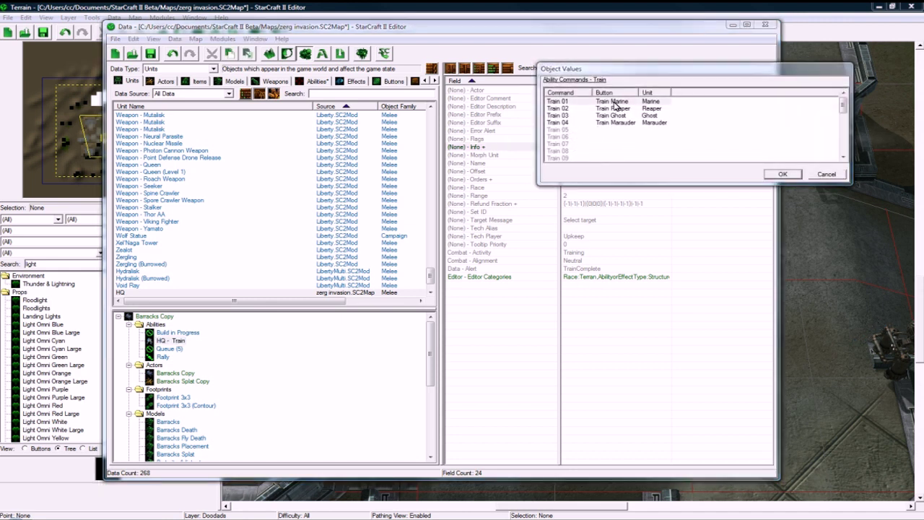
{"action": "double_click", "coordinate": [614, 103]}
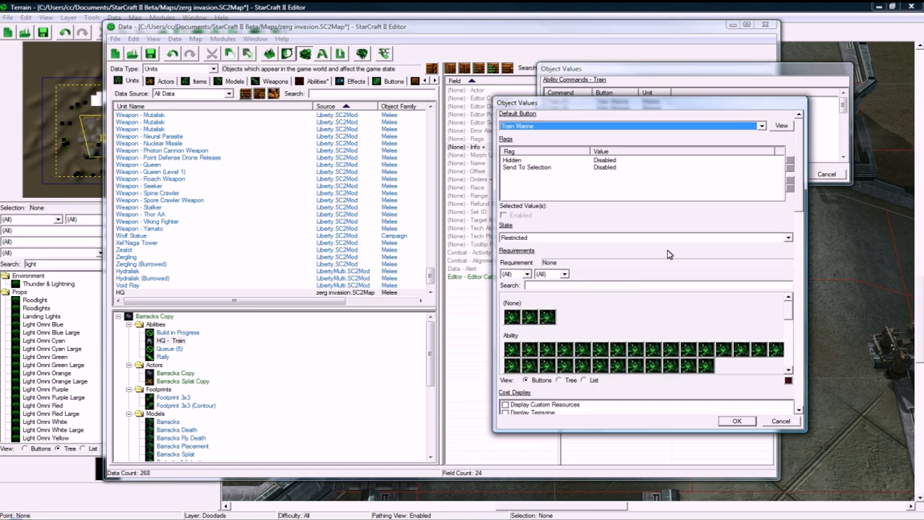
{"action": "left_click_drag", "start_coordinate": [799, 202], "coordinate": [800, 269]}
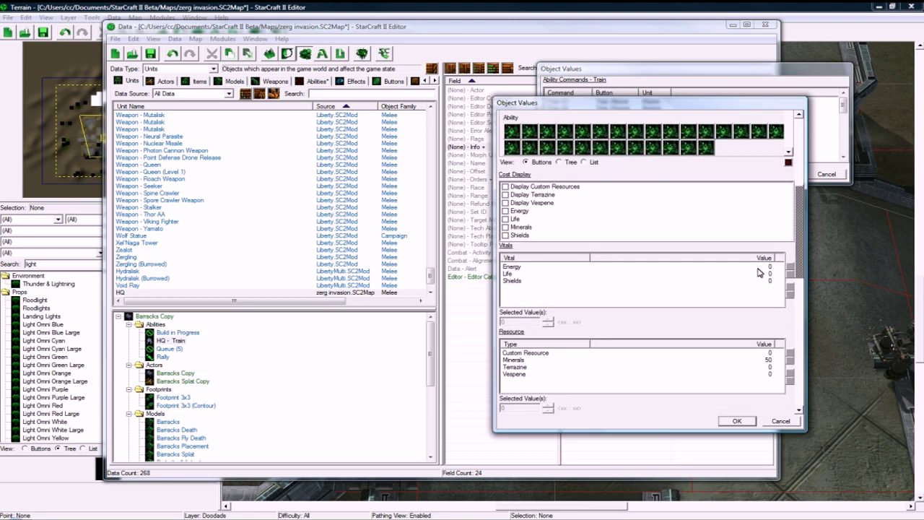
{"action": "left_click", "coordinate": [523, 360]}
{"action": "double_click", "coordinate": [514, 408]}
{"action": "type", "text": "5"}
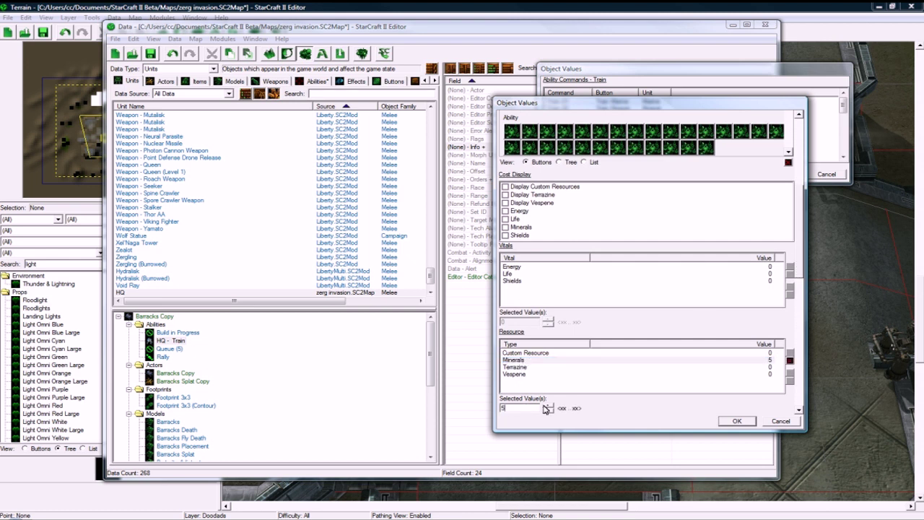
{"action": "scroll", "coordinate": [791, 208], "scroll_direction": "down", "scroll_amount": 10}
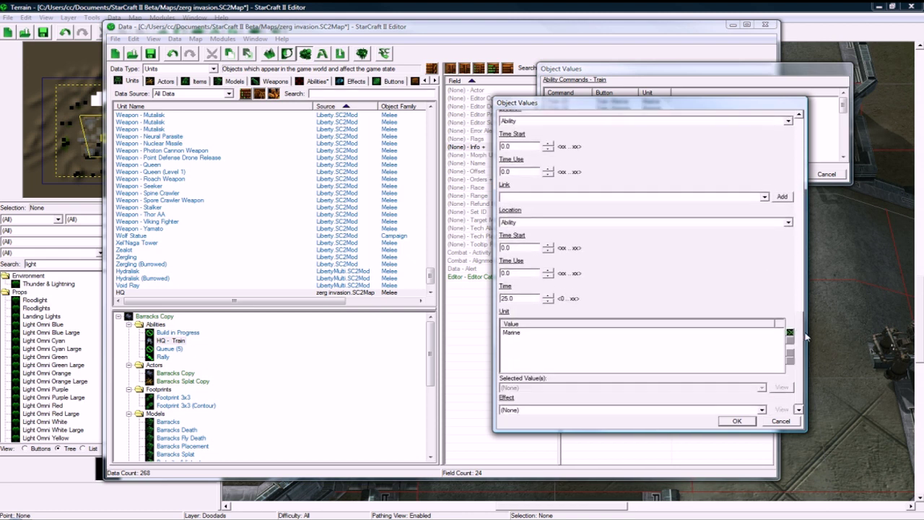
{"action": "double_click", "coordinate": [506, 293]}
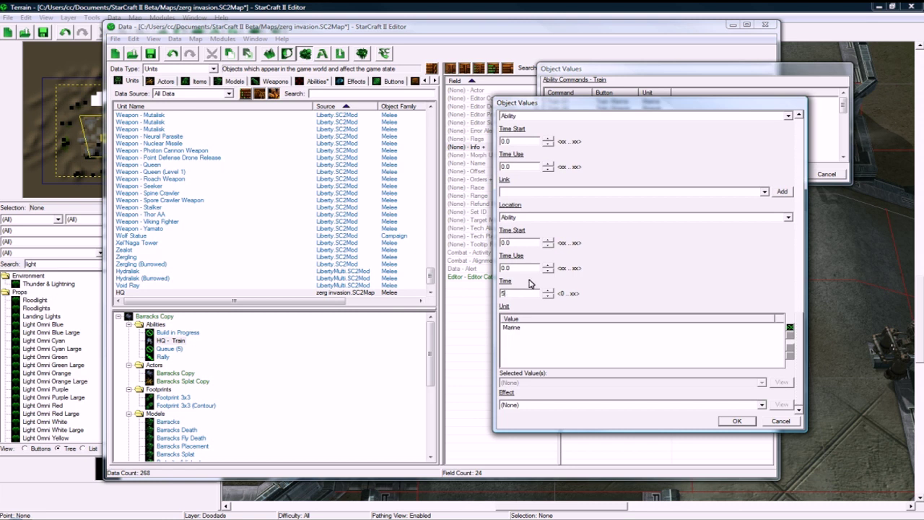
Confirm the Marine changes, remove the Reaper's tech lab requirement, and set its Minerals cost to 8.
{"action": "left_click", "coordinate": [730, 420]}
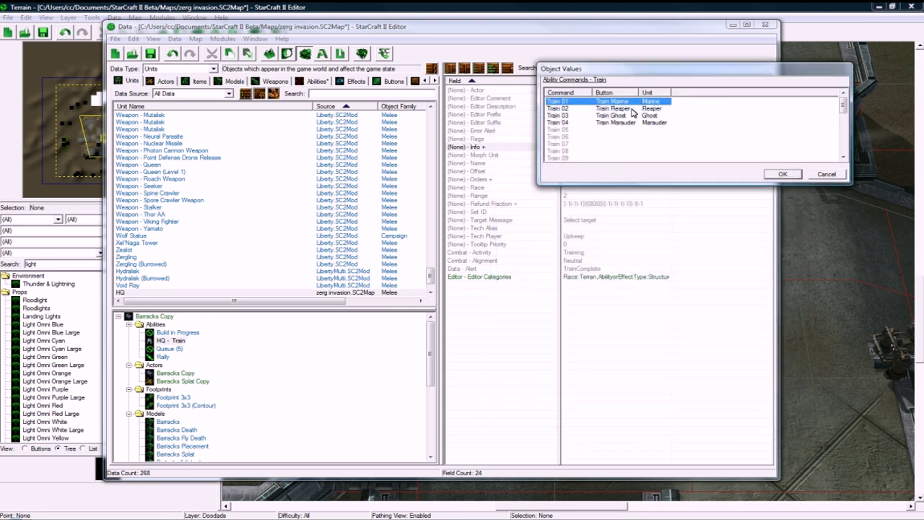
{"action": "double_click", "coordinate": [632, 110]}
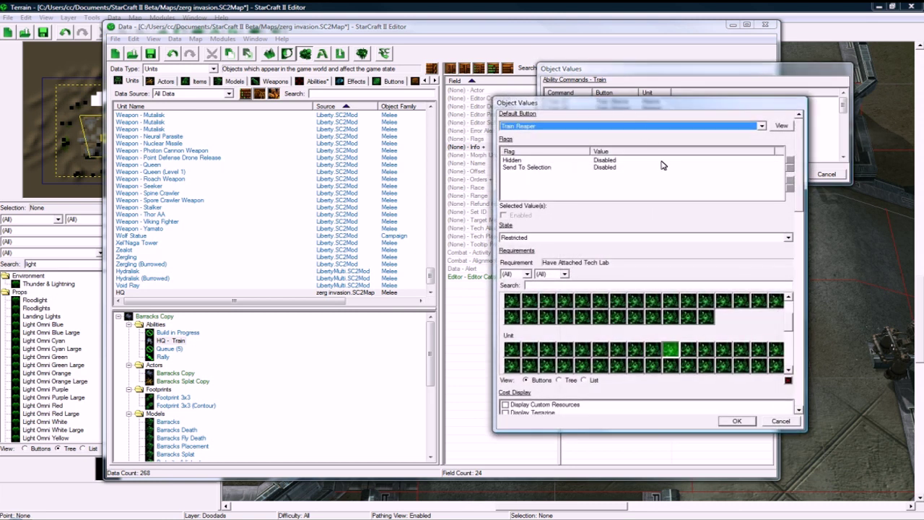
{"action": "left_click", "coordinate": [788, 380]}
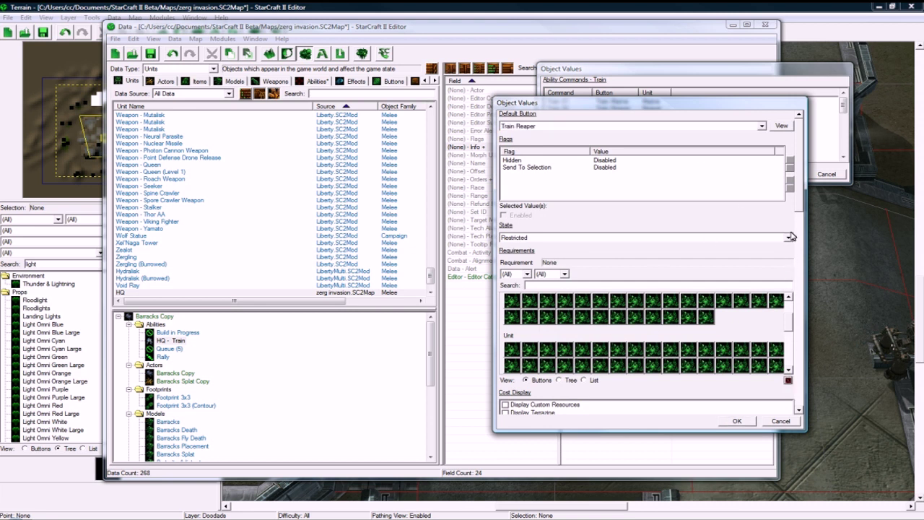
{"action": "left_click_drag", "start_coordinate": [798, 212], "coordinate": [799, 285]}
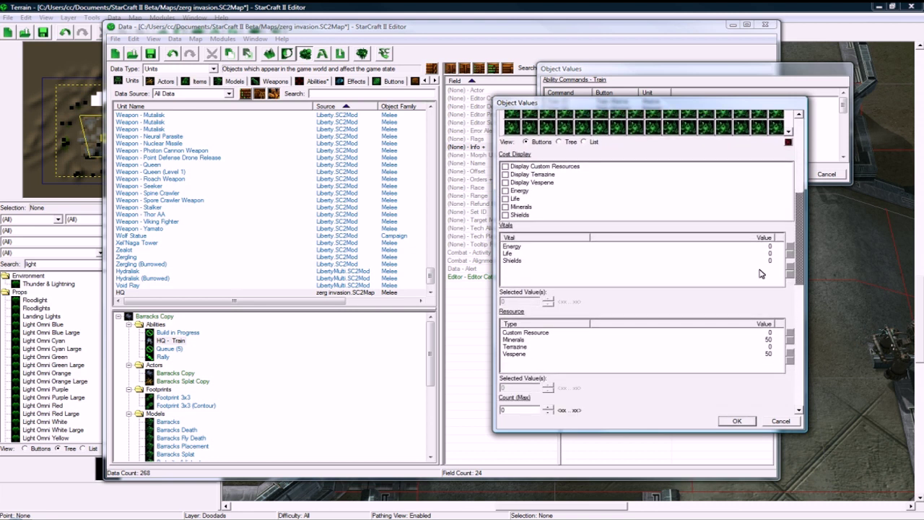
{"action": "left_click", "coordinate": [729, 340]}
{"action": "double_click", "coordinate": [536, 387]}
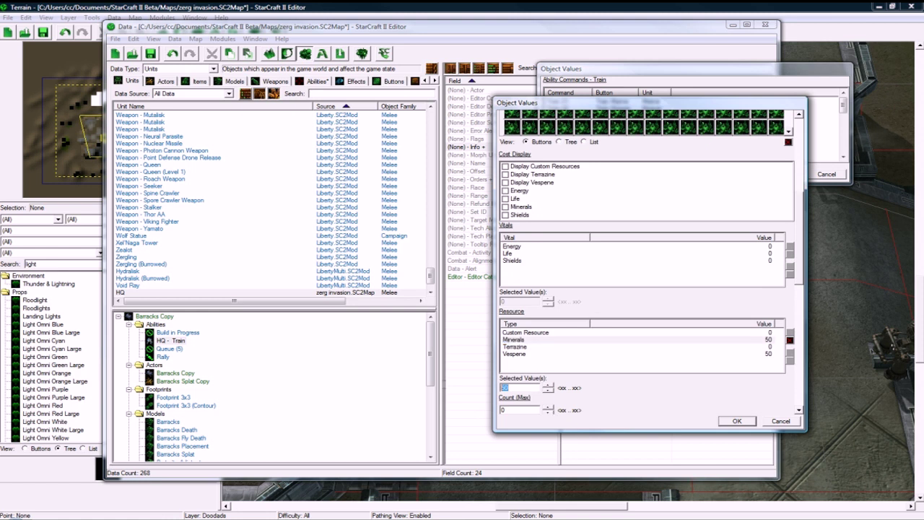
{"action": "type", "text": "8"}
Set the Reaper's Vespene cost to 0 and training time to 8, and confirm.
{"action": "left_click", "coordinate": [519, 355]}
{"action": "double_click", "coordinate": [514, 387]}
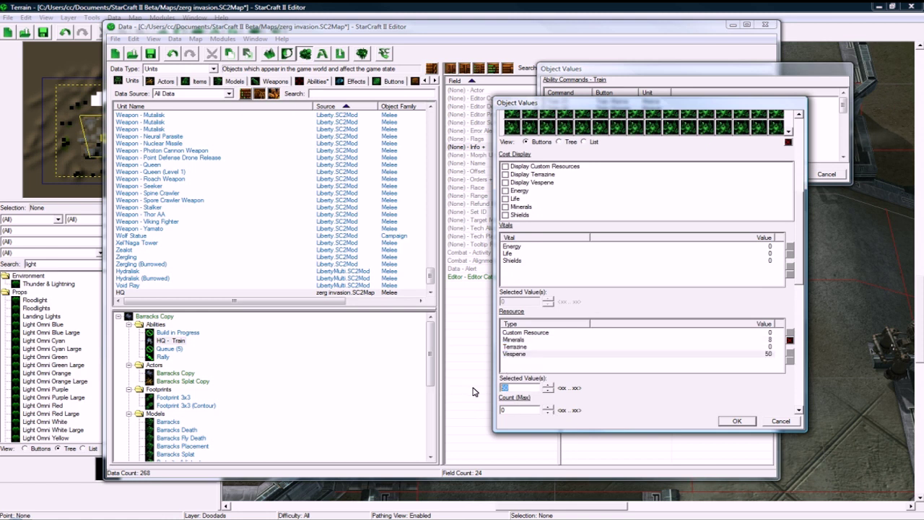
{"action": "type", "text": "0"}
{"action": "left_click_drag", "start_coordinate": [805, 222], "coordinate": [802, 368]}
{"action": "double_click", "coordinate": [509, 303]}
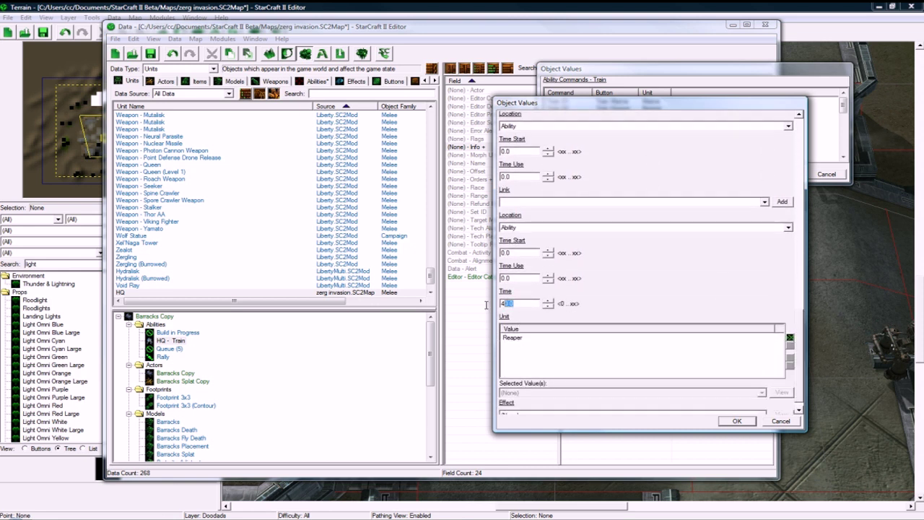
{"action": "type", "text": "8"}
{"action": "scroll", "coordinate": [800, 346], "scroll_direction": "down", "scroll_amount": 1}
{"action": "left_click", "coordinate": [737, 420]}
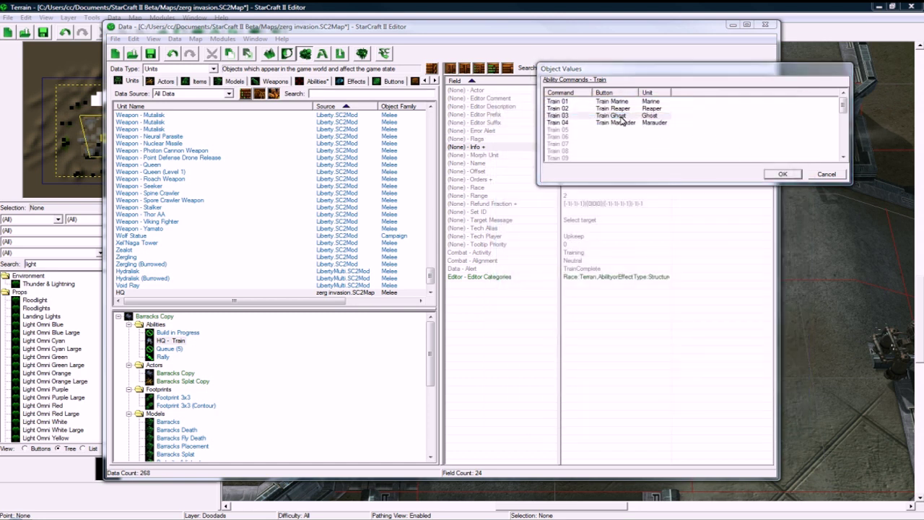
Remove the Ghost's training requirement and set its Minerals cost to 20.
{"action": "double_click", "coordinate": [621, 116]}
{"action": "left_click", "coordinate": [787, 380]}
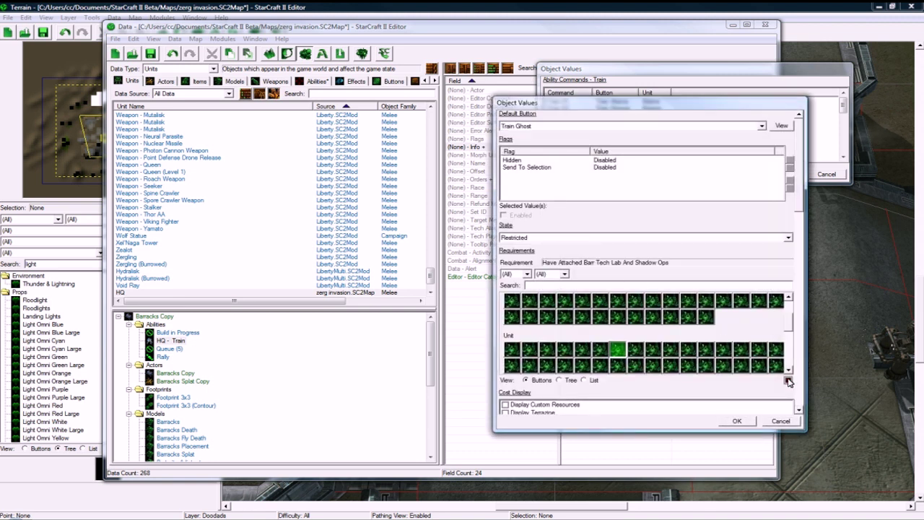
{"action": "left_click_drag", "start_coordinate": [799, 166], "coordinate": [799, 249]}
{"action": "left_click", "coordinate": [723, 293]}
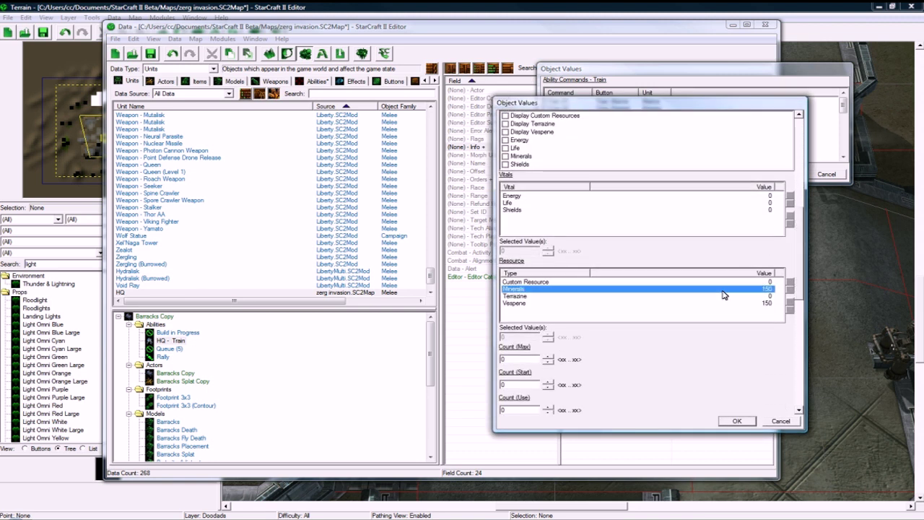
{"action": "double_click", "coordinate": [516, 336]}
{"action": "type", "text": "20"}
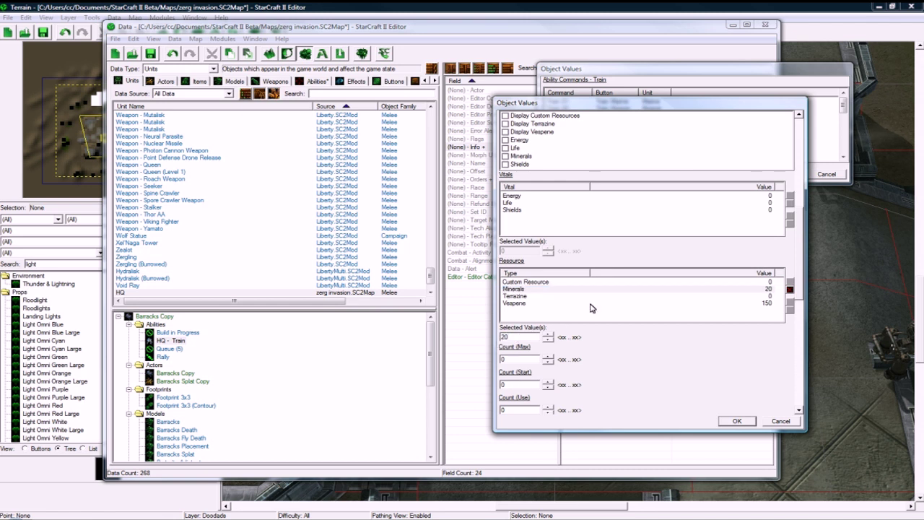
Set the Ghost's Vespene cost to 0 and training time to 1, and confirm.
{"action": "left_click", "coordinate": [591, 303]}
{"action": "double_click", "coordinate": [509, 337]}
{"action": "type", "text": "0"}
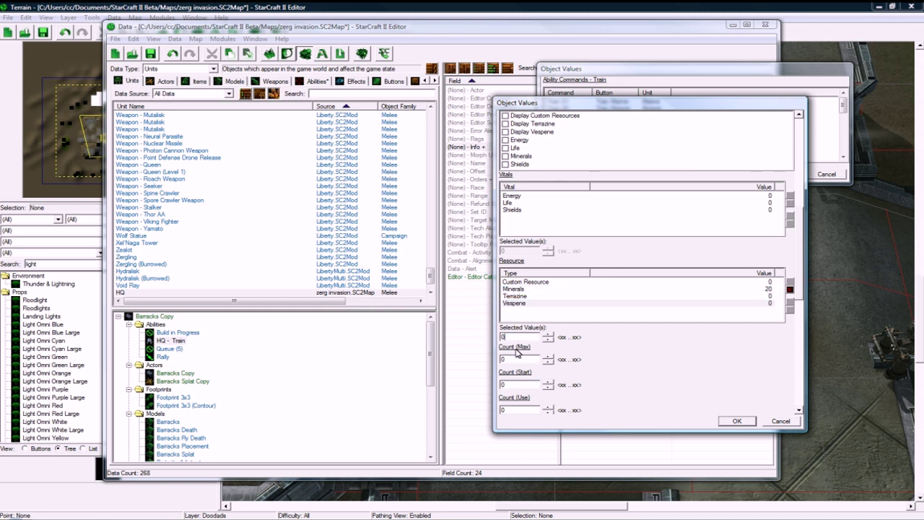
{"action": "left_click_drag", "start_coordinate": [800, 292], "coordinate": [806, 358]}
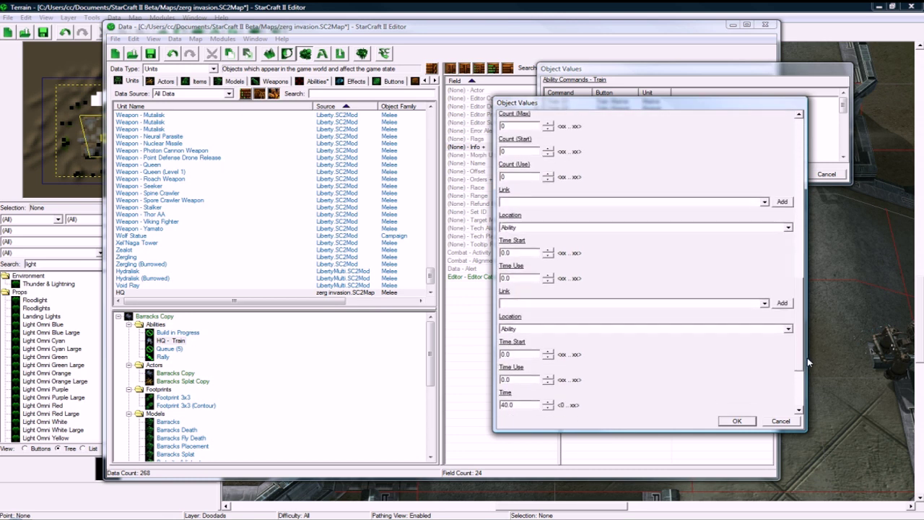
{"action": "scroll", "coordinate": [807, 357], "scroll_direction": "down", "scroll_amount": 3}
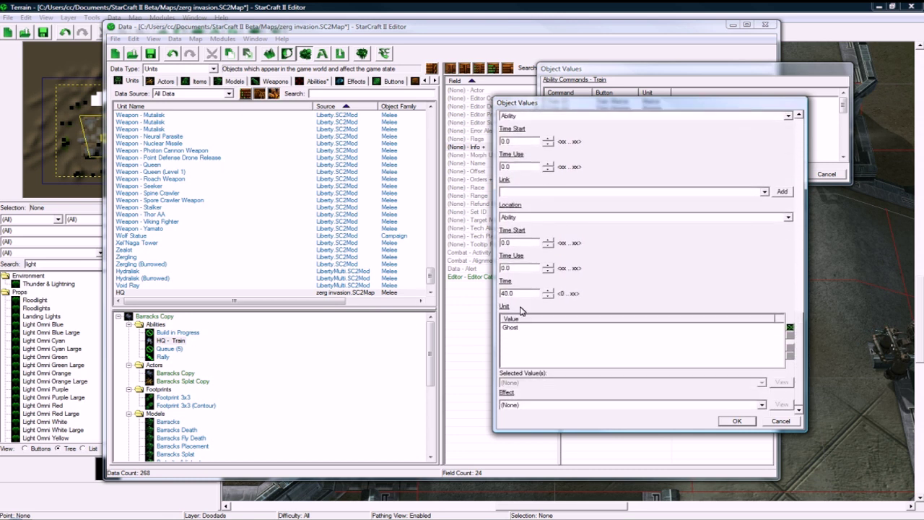
{"action": "double_click", "coordinate": [515, 293]}
{"action": "type", "text": "15"}
{"action": "left_click", "coordinate": [735, 421]}
Modify the Train Marauder command, setting its Minerals cost to 12.
{"action": "left_click", "coordinate": [618, 123]}
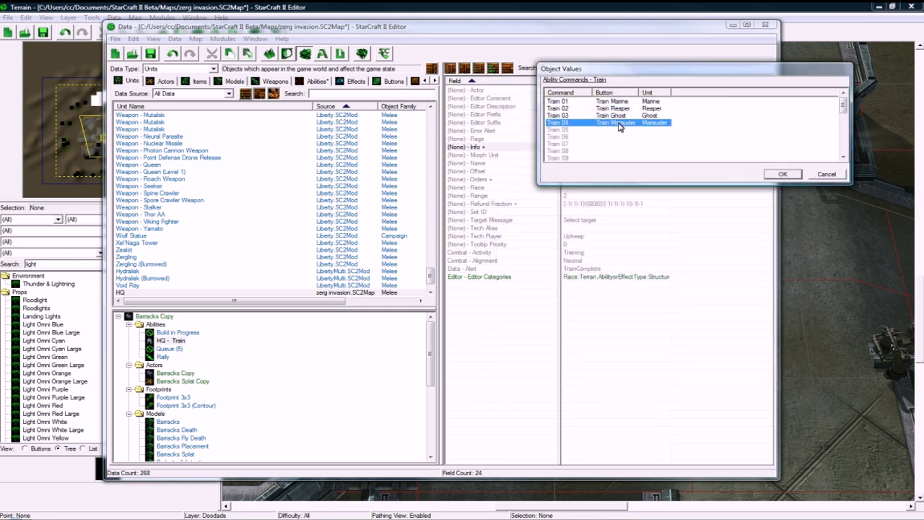
{"action": "right_click", "coordinate": [619, 123]}
{"action": "left_click", "coordinate": [632, 129]}
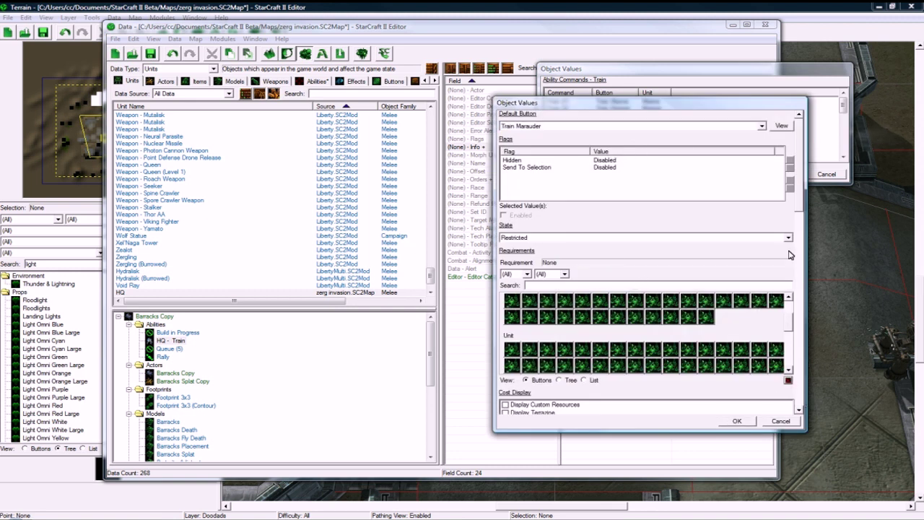
{"action": "left_click_drag", "start_coordinate": [800, 194], "coordinate": [799, 285]}
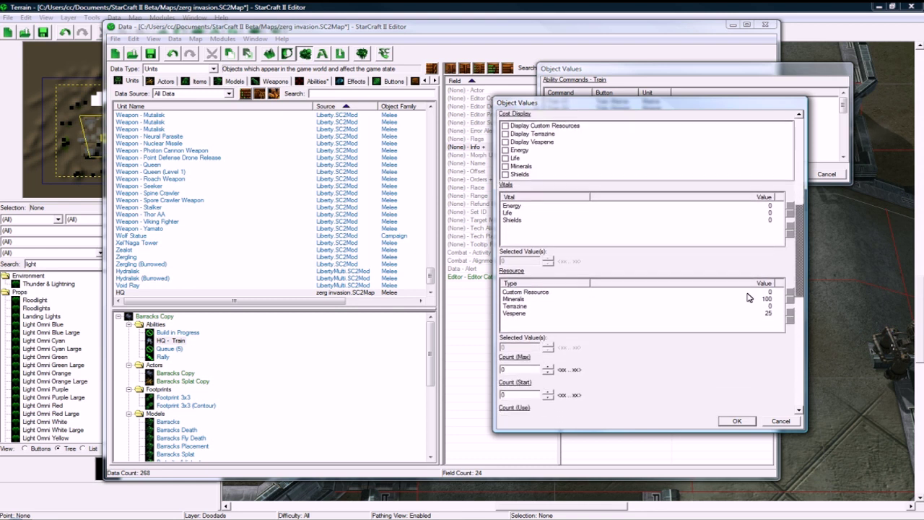
{"action": "left_click", "coordinate": [639, 300]}
{"action": "double_click", "coordinate": [518, 347]}
{"action": "type", "text": "12"}
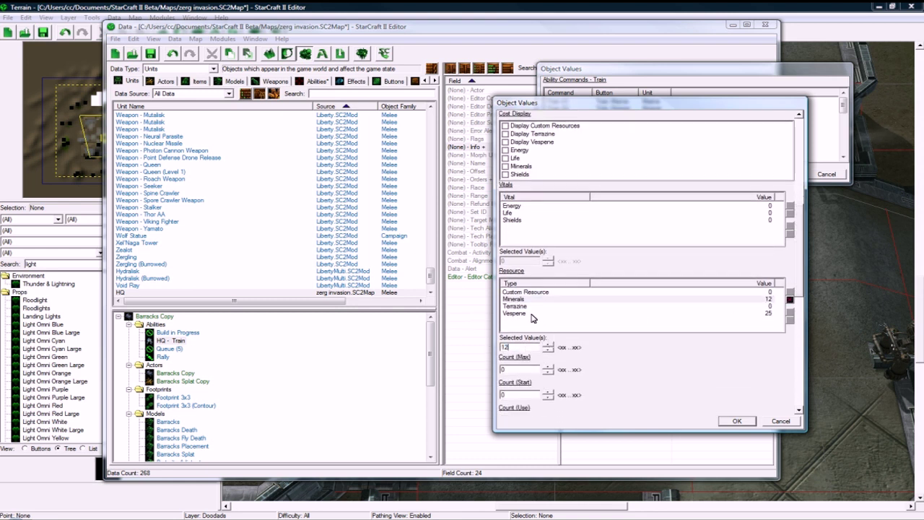
Give the Marauder 0 Vespene and a training time of 10, then save the map.
{"action": "left_click", "coordinate": [531, 314]}
{"action": "double_click", "coordinate": [517, 347]}
{"action": "type", "text": "0"}
{"action": "key", "text": "Tab"}
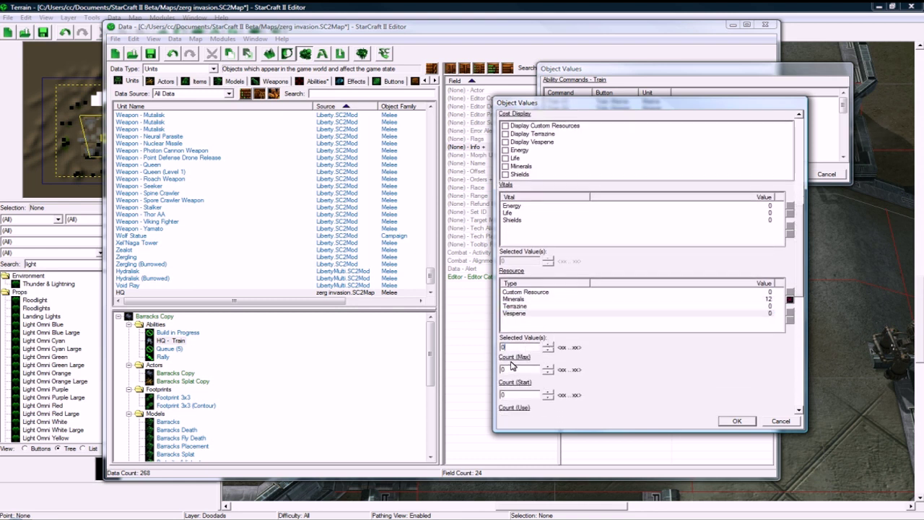
{"action": "scroll", "coordinate": [803, 272], "scroll_direction": "down", "scroll_amount": 10}
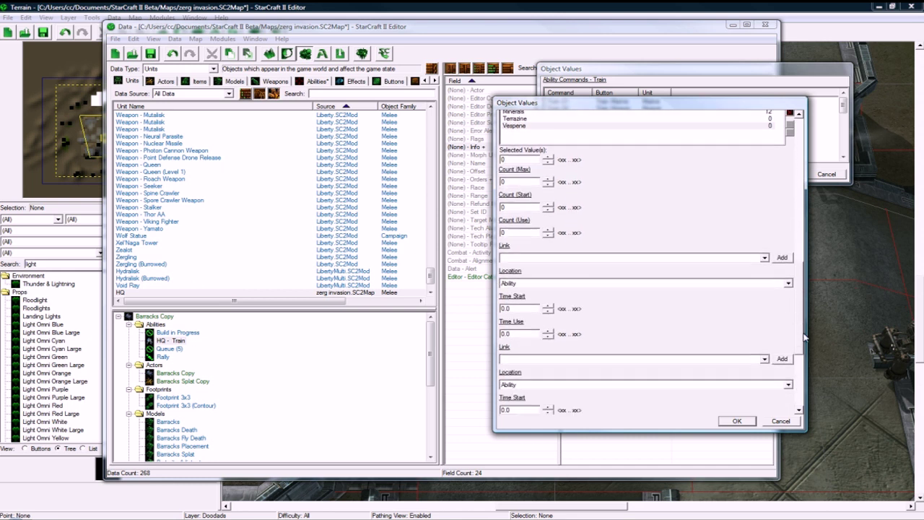
{"action": "double_click", "coordinate": [502, 292]}
{"action": "type", "text": "10"}
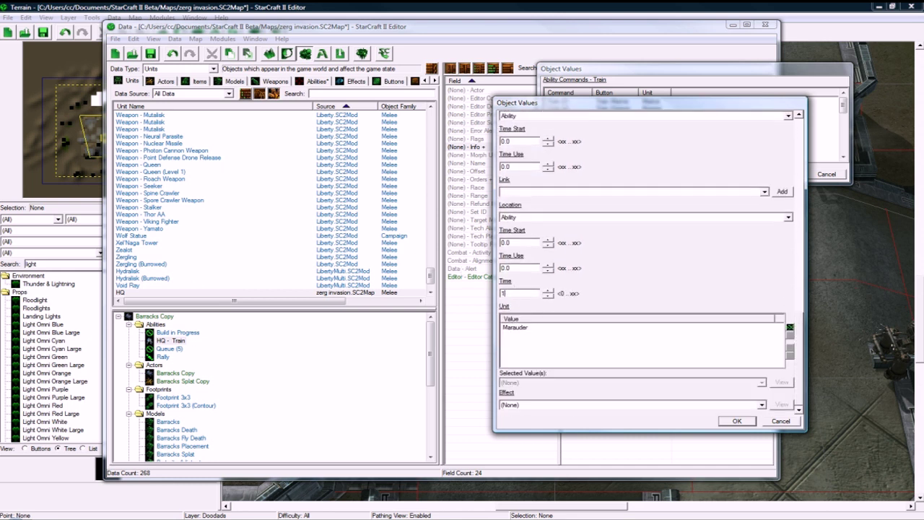
{"action": "left_click", "coordinate": [735, 421]}
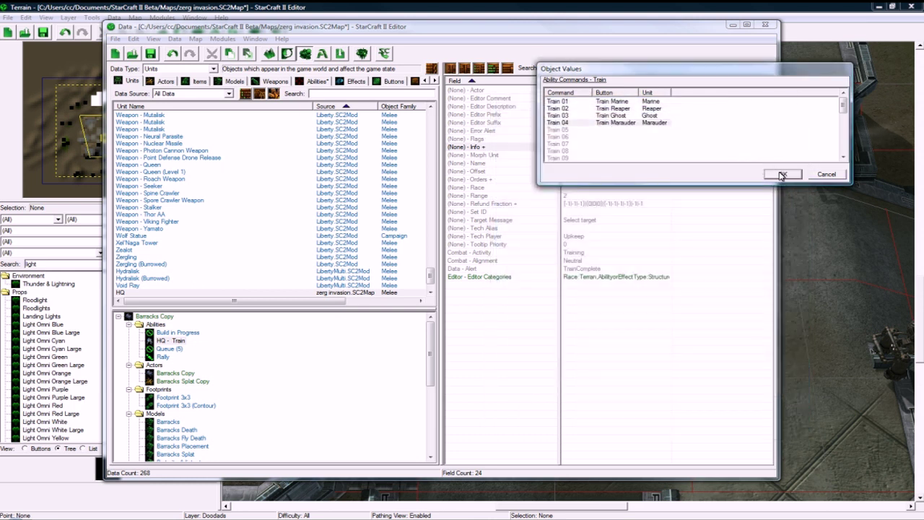
{"action": "left_click", "coordinate": [782, 175]}
{"action": "left_click", "coordinate": [150, 54]}
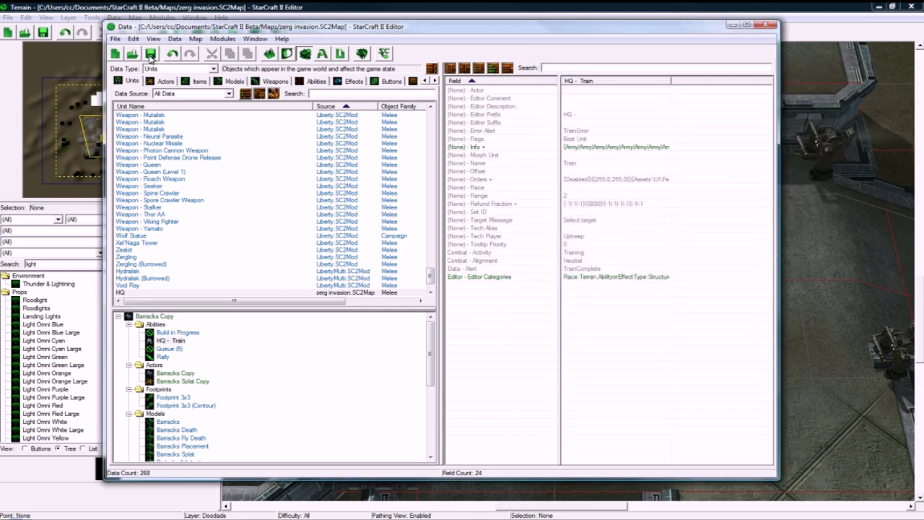